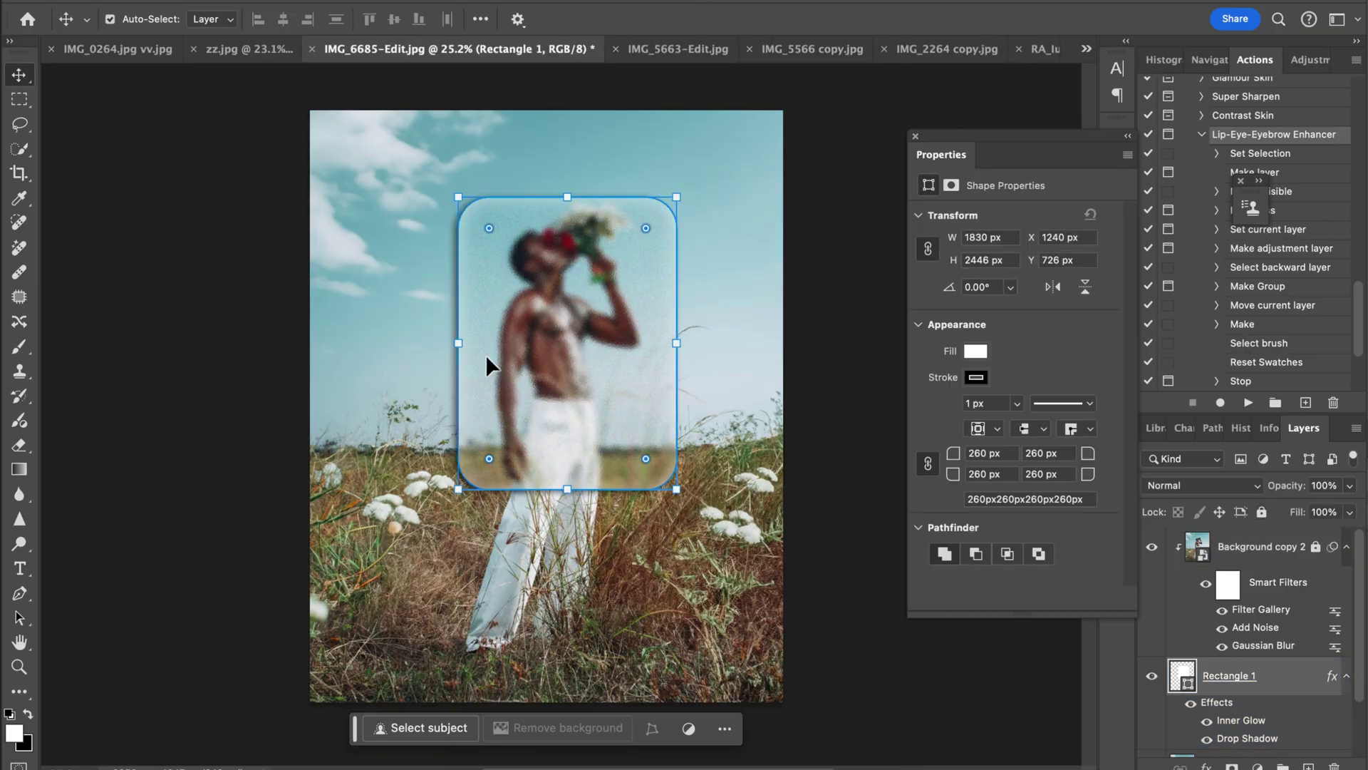
left_click_drag(487, 357, 534, 354)
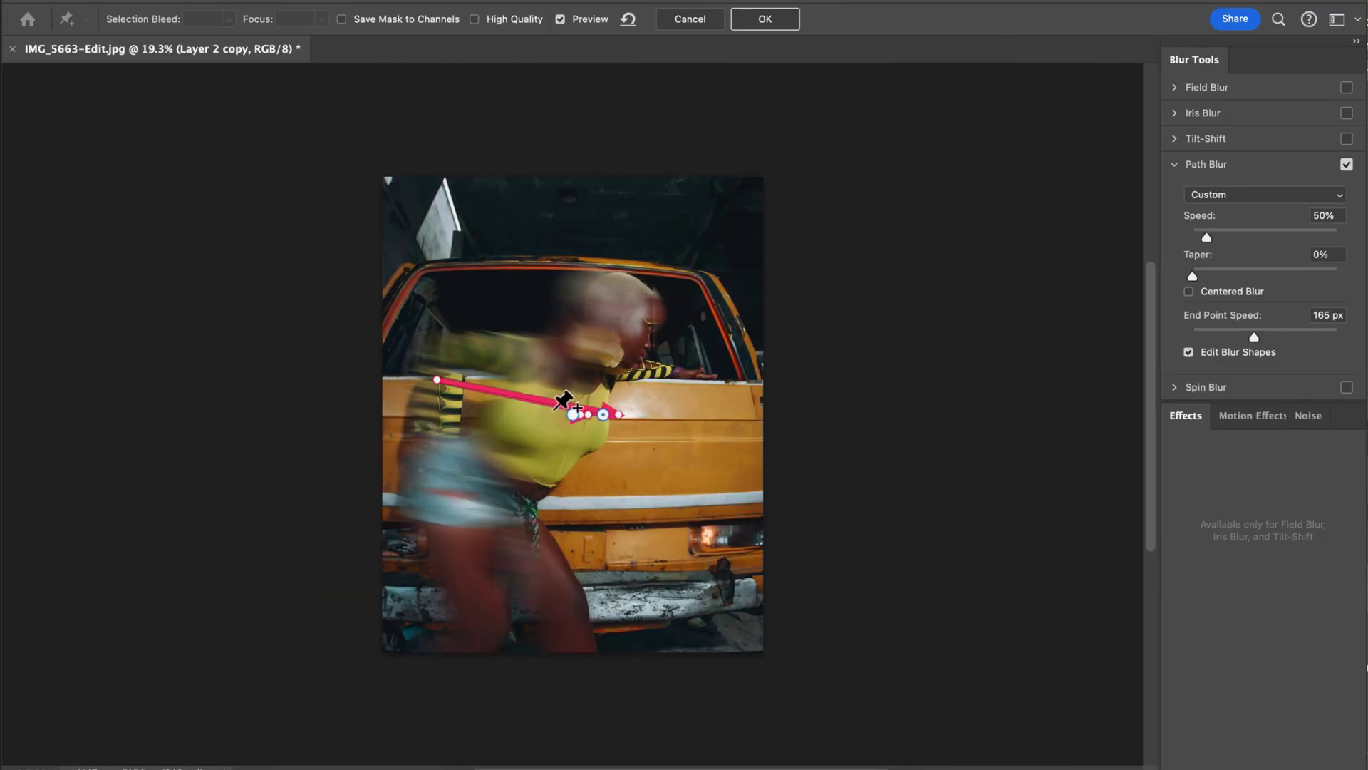
left_click(479, 427)
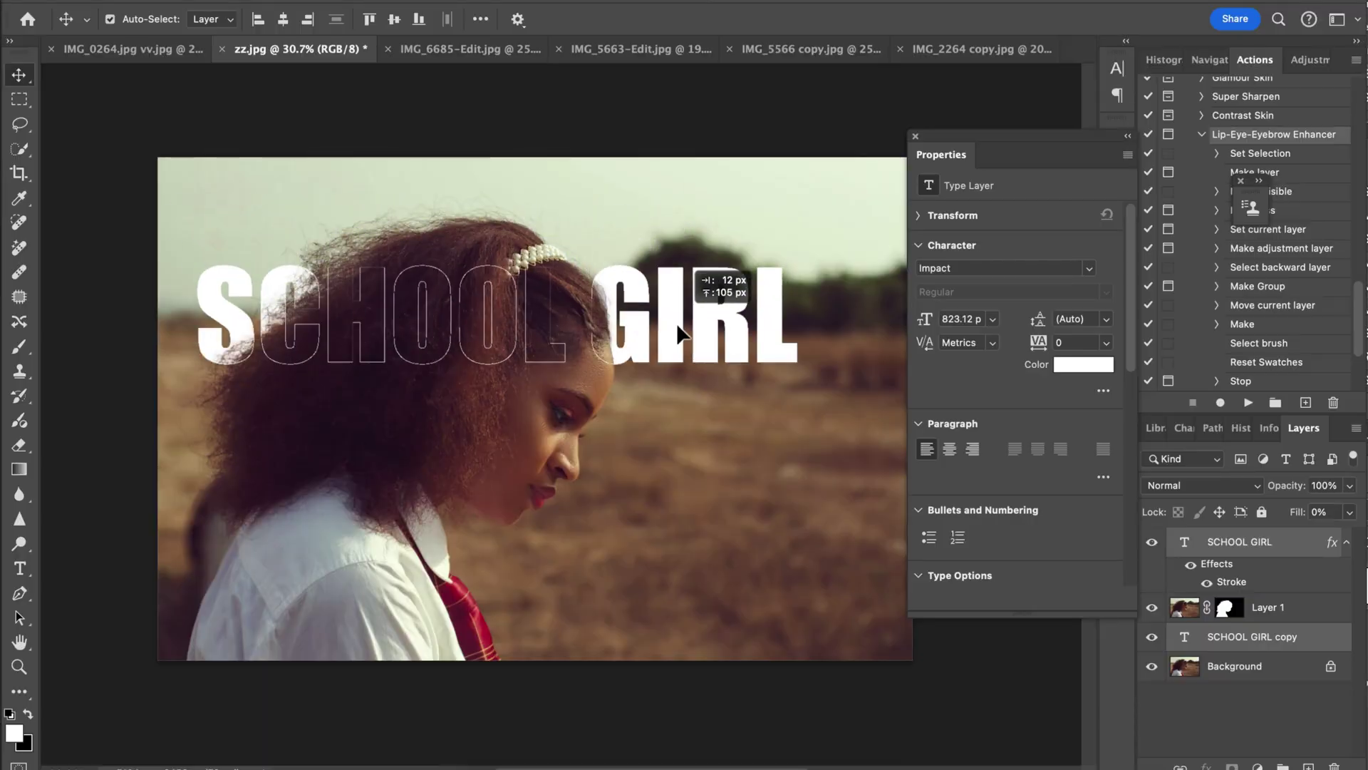
left_click_drag(677, 323, 674, 325)
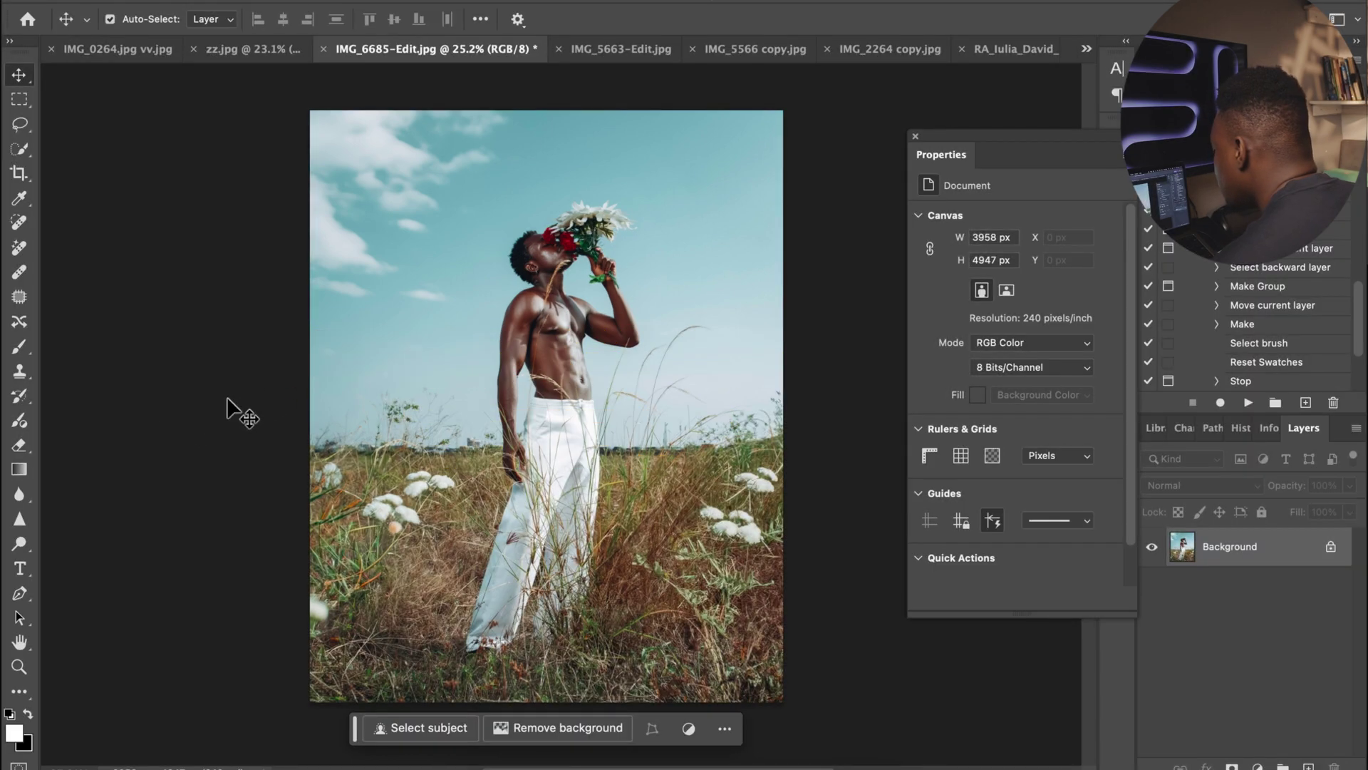
Duplicate the Background layer under the name Background copy
right_click(1286, 555)
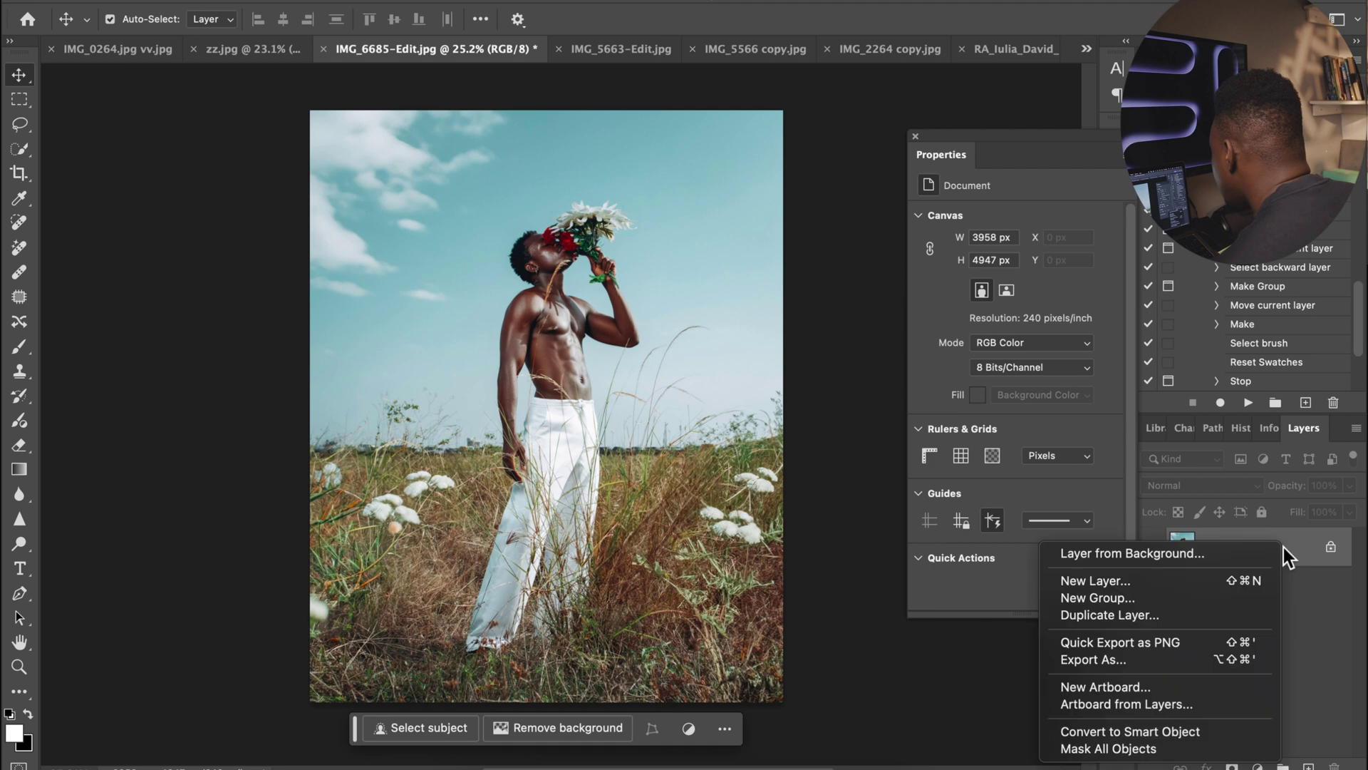
left_click(1179, 617)
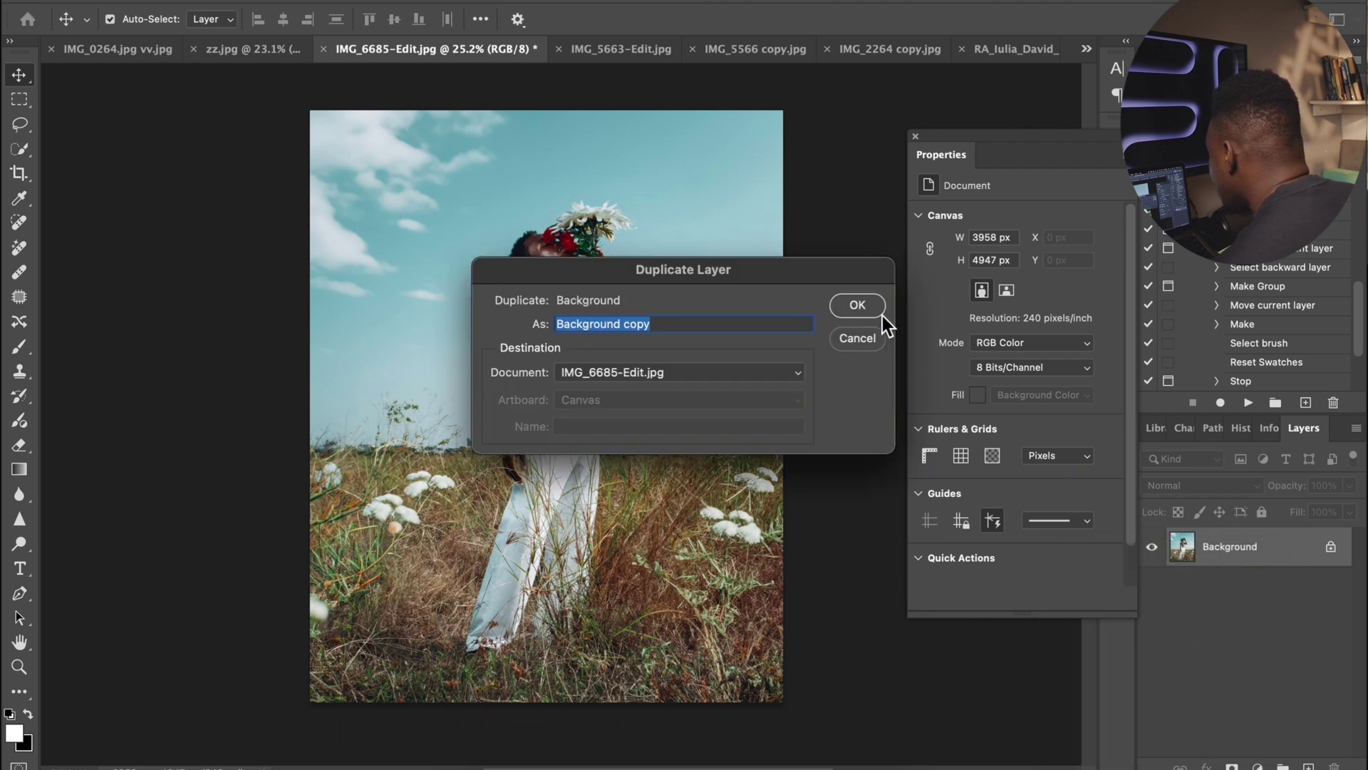
left_click(857, 305)
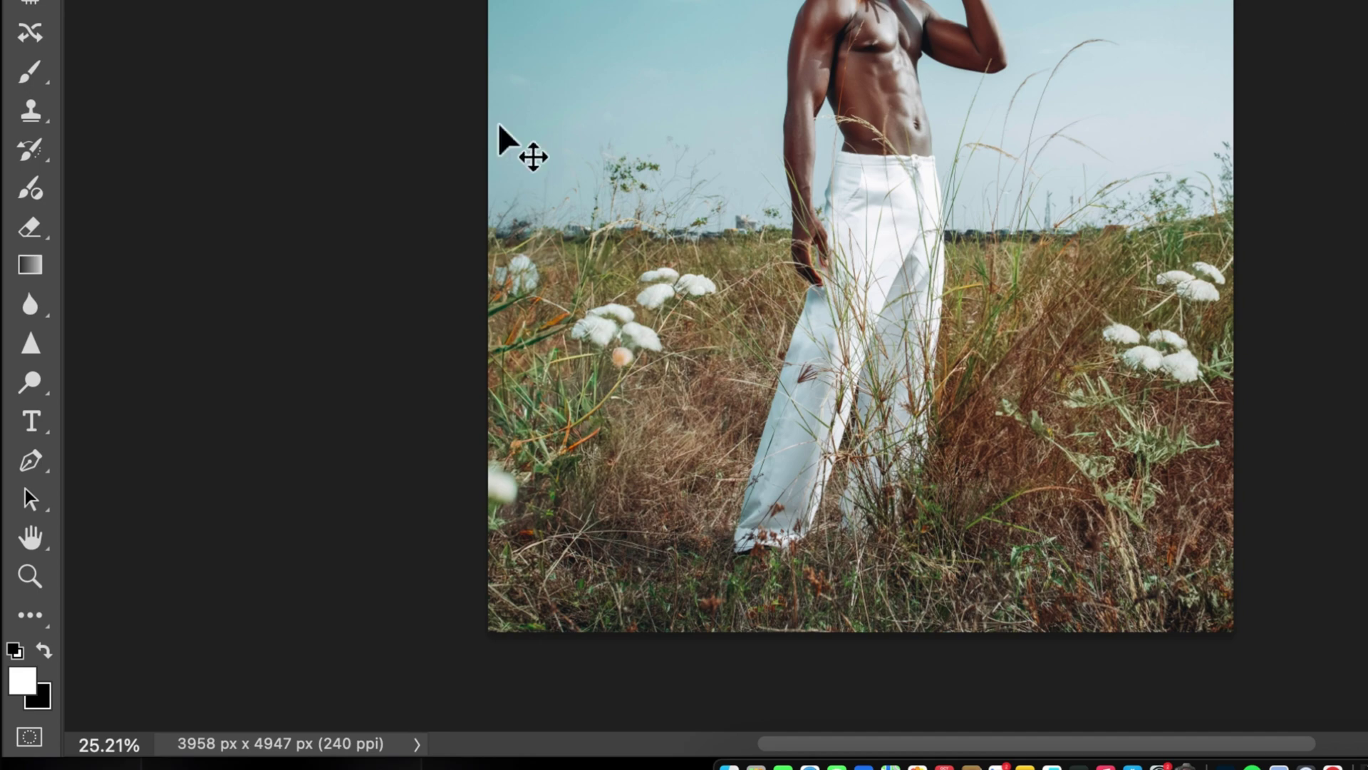
Draw a white rectangle of about 1830 x 2446 px over the man's upper body and round its corners to about 260 px
left_click(30, 615)
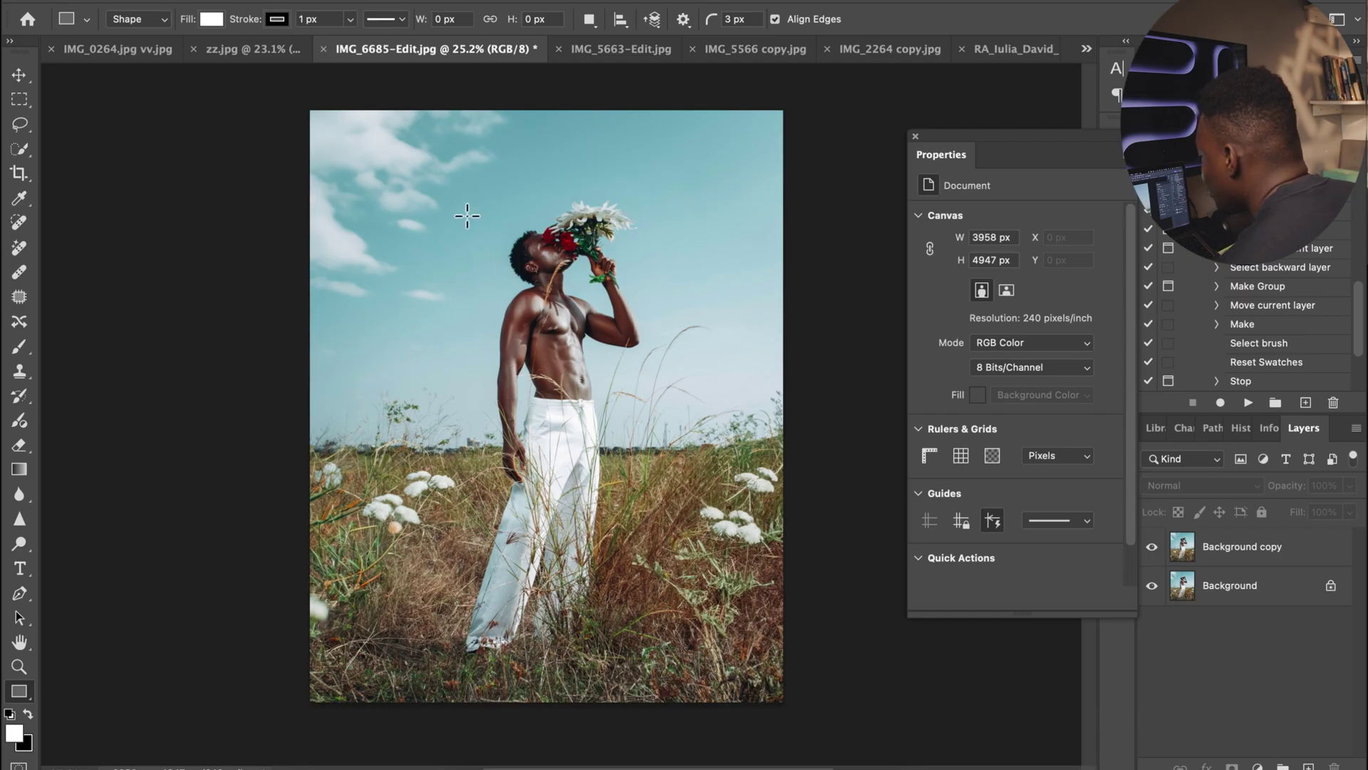
left_click_drag(458, 197, 676, 490)
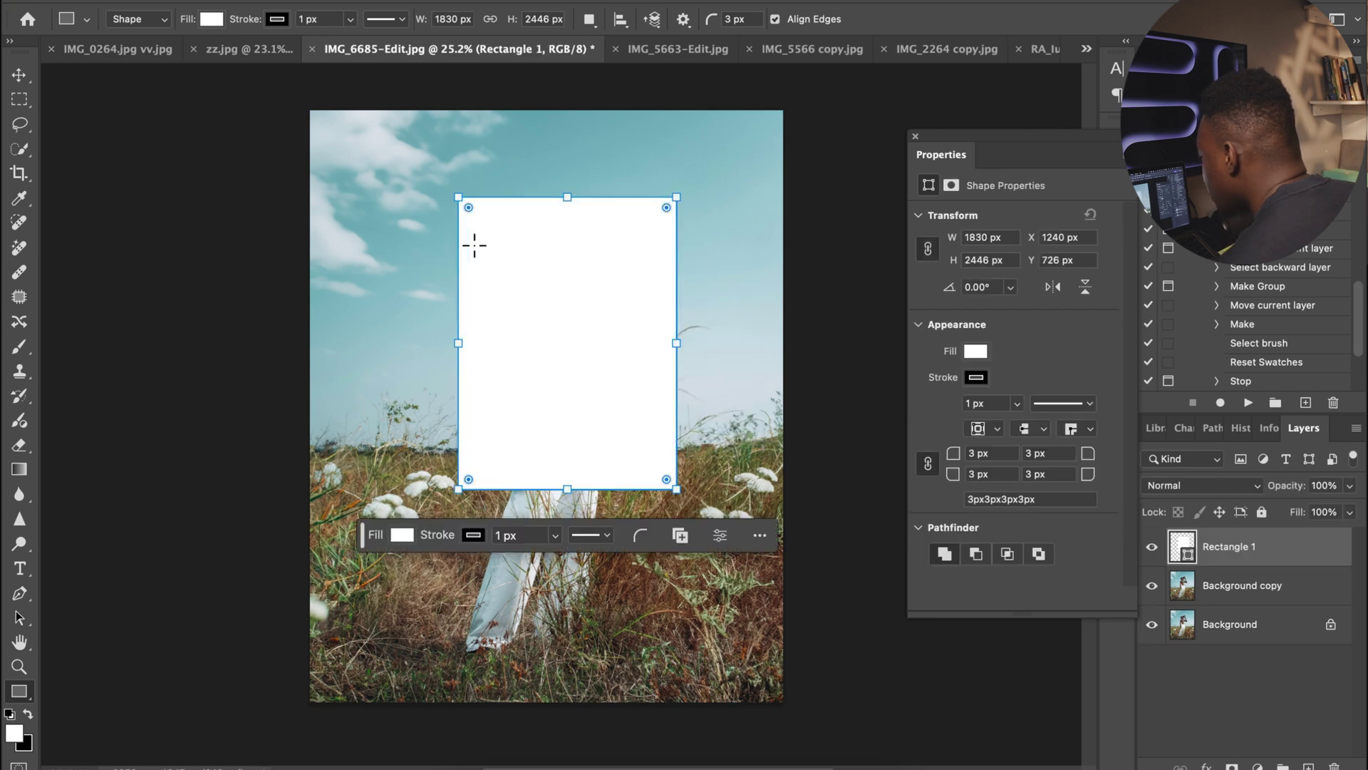
left_click_drag(470, 209, 499, 229)
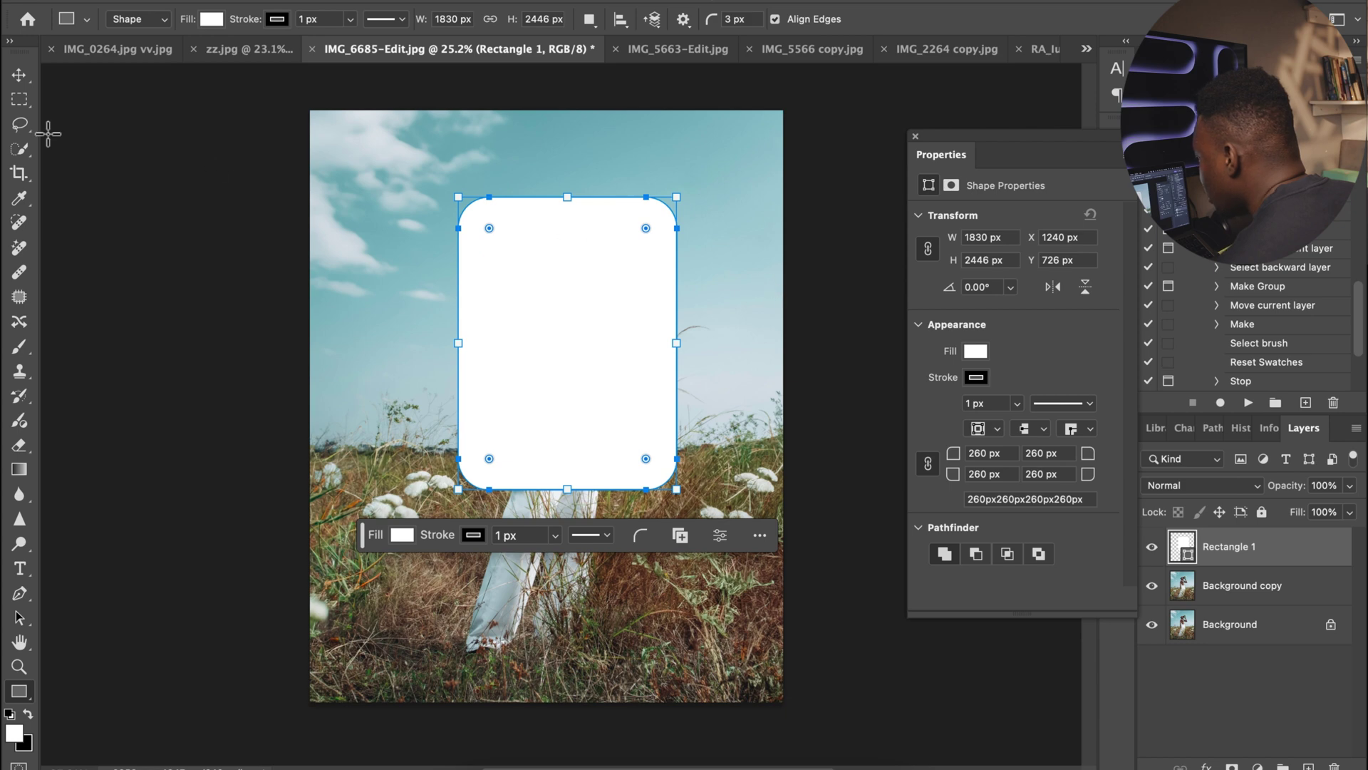
left_click(19, 74)
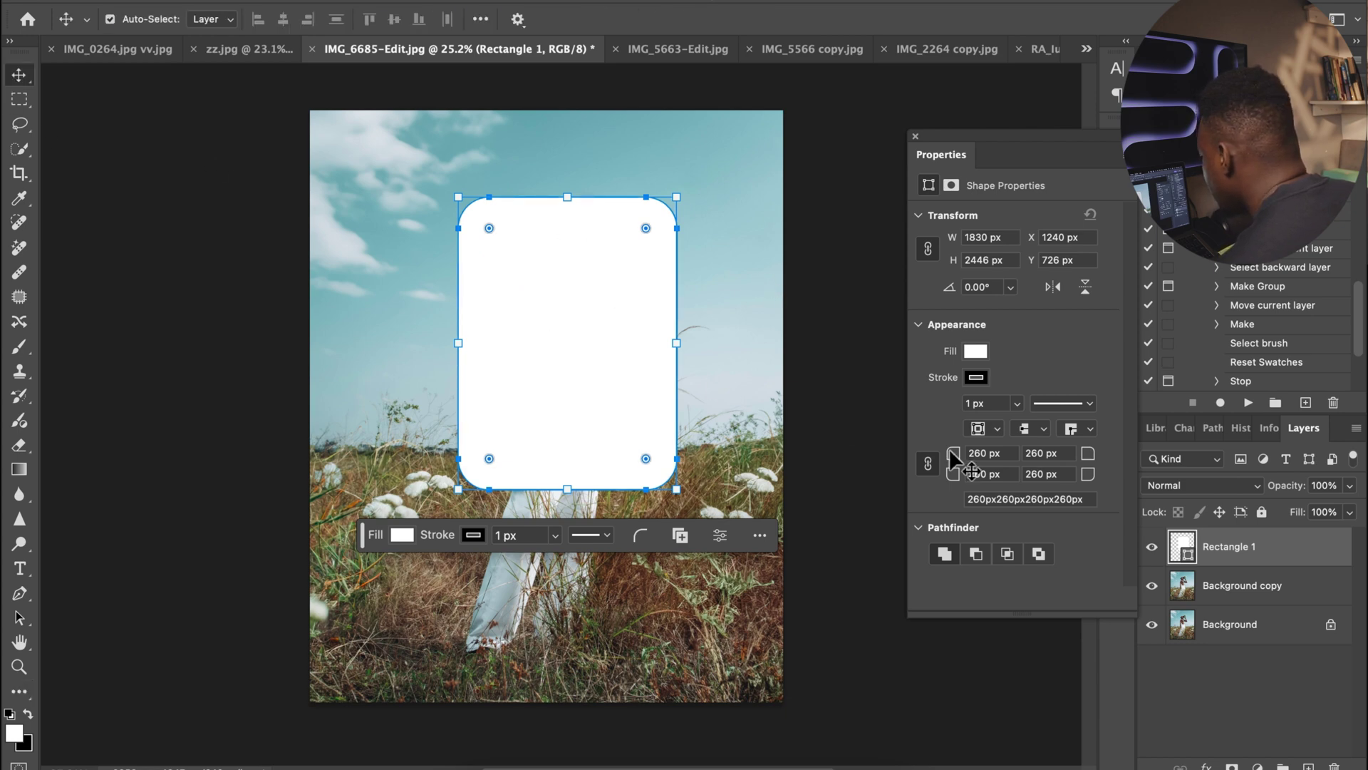
Duplicate the Background copy layer, place the duplicate above the rectangle and clip it to the rectangle
left_click(1252, 585)
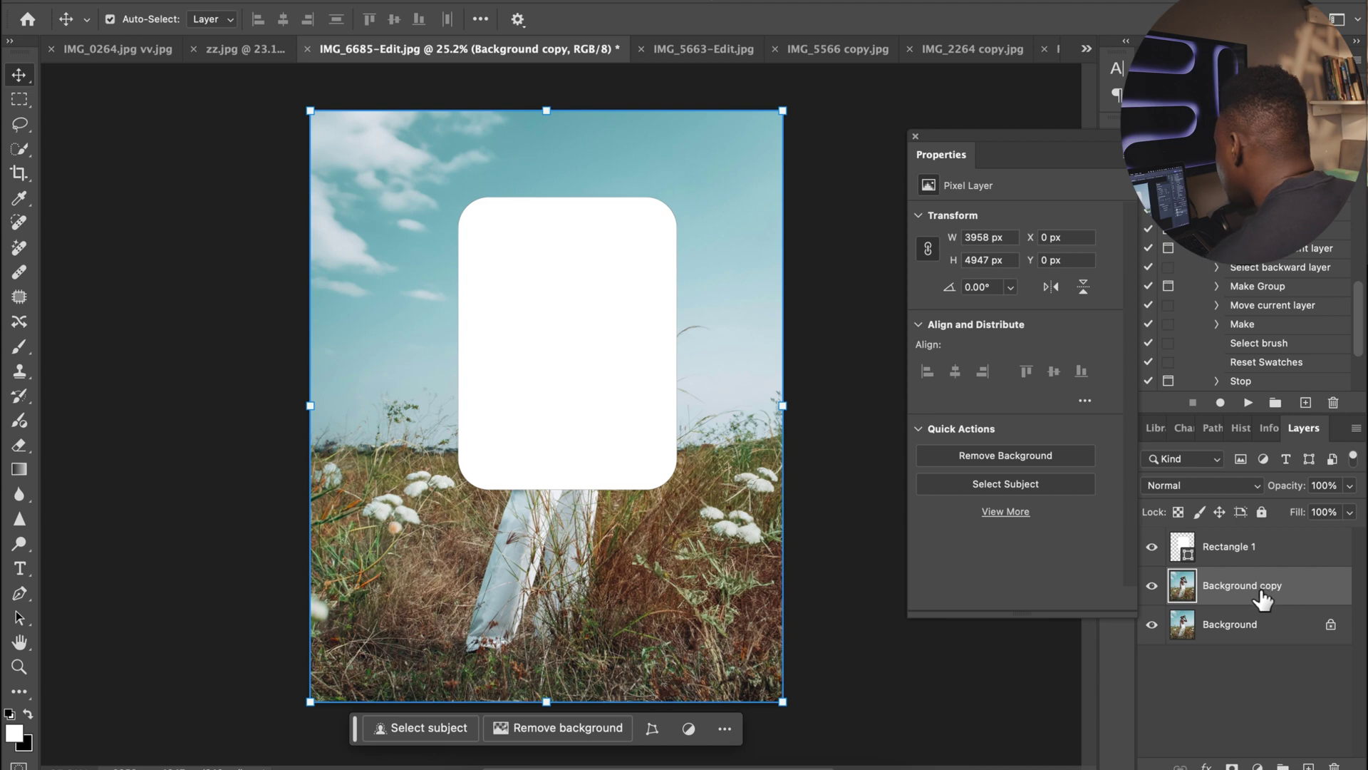
key("super")
key("super+j")
left_click_drag(1303, 602, 1307, 549)
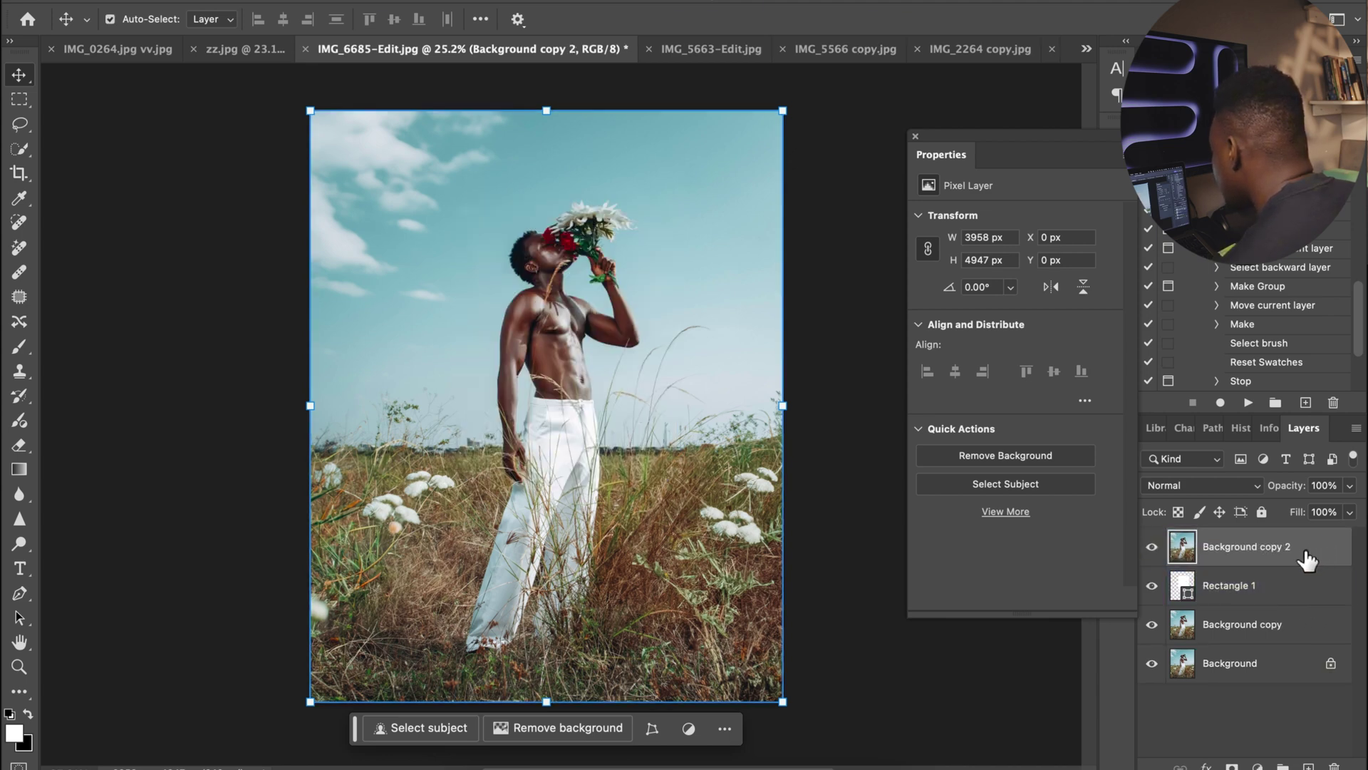
right_click(1316, 545)
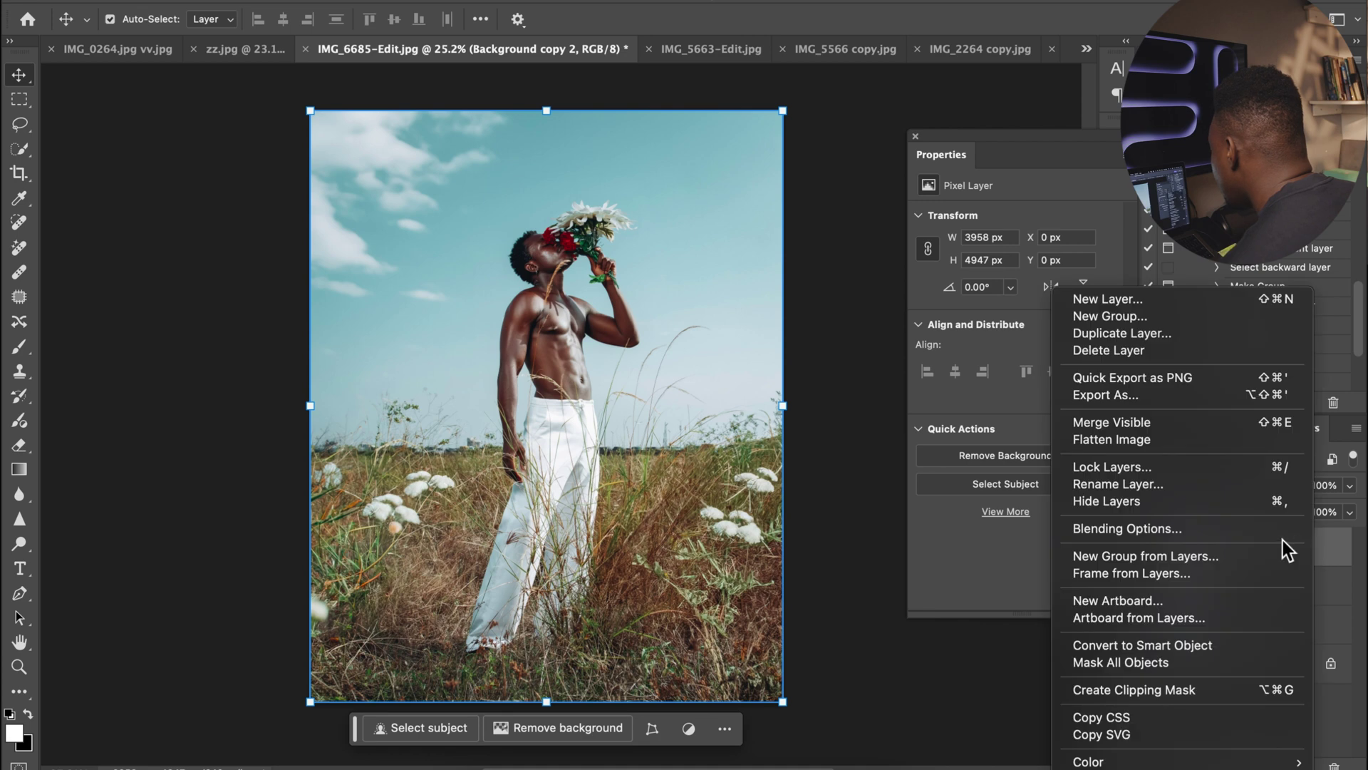
left_click(1144, 694)
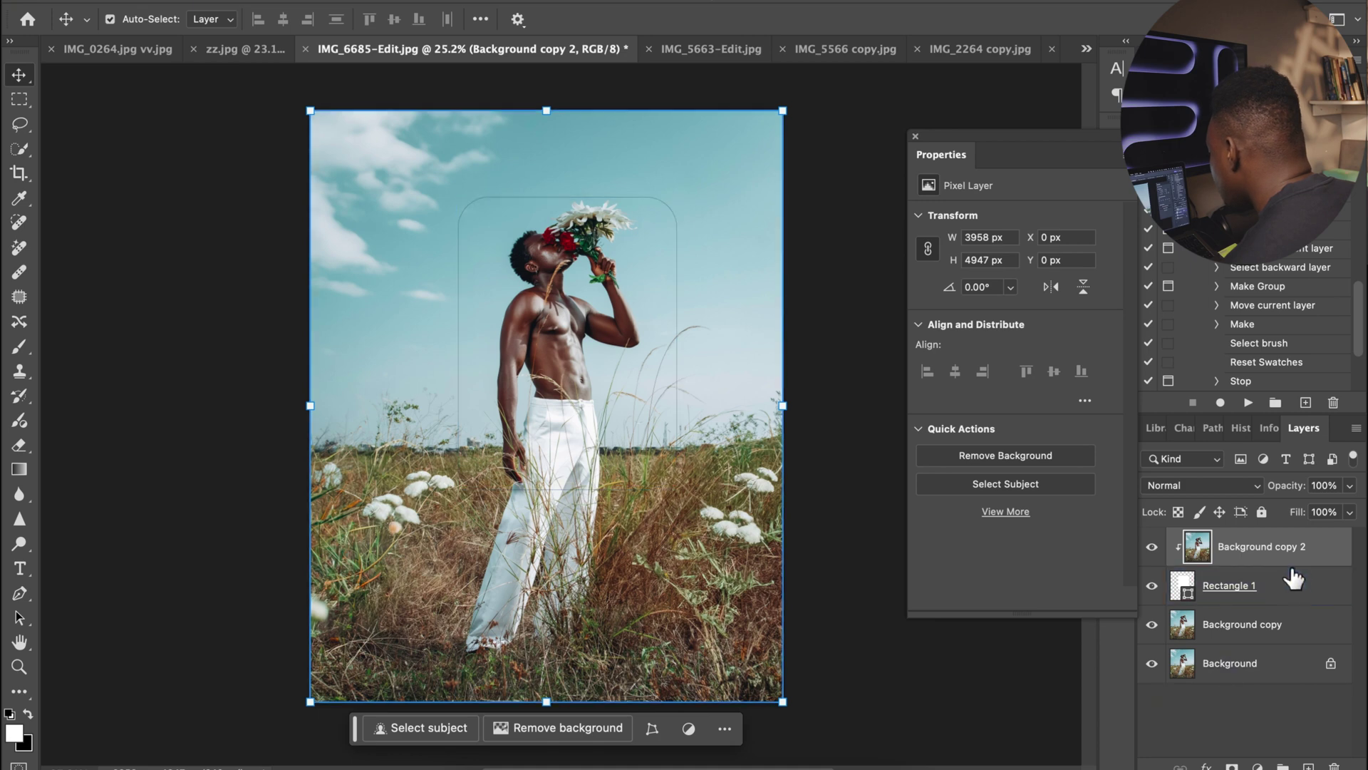
Convert the clipped photo layer to a smart object
left_click(1268, 554)
right_click(1318, 558)
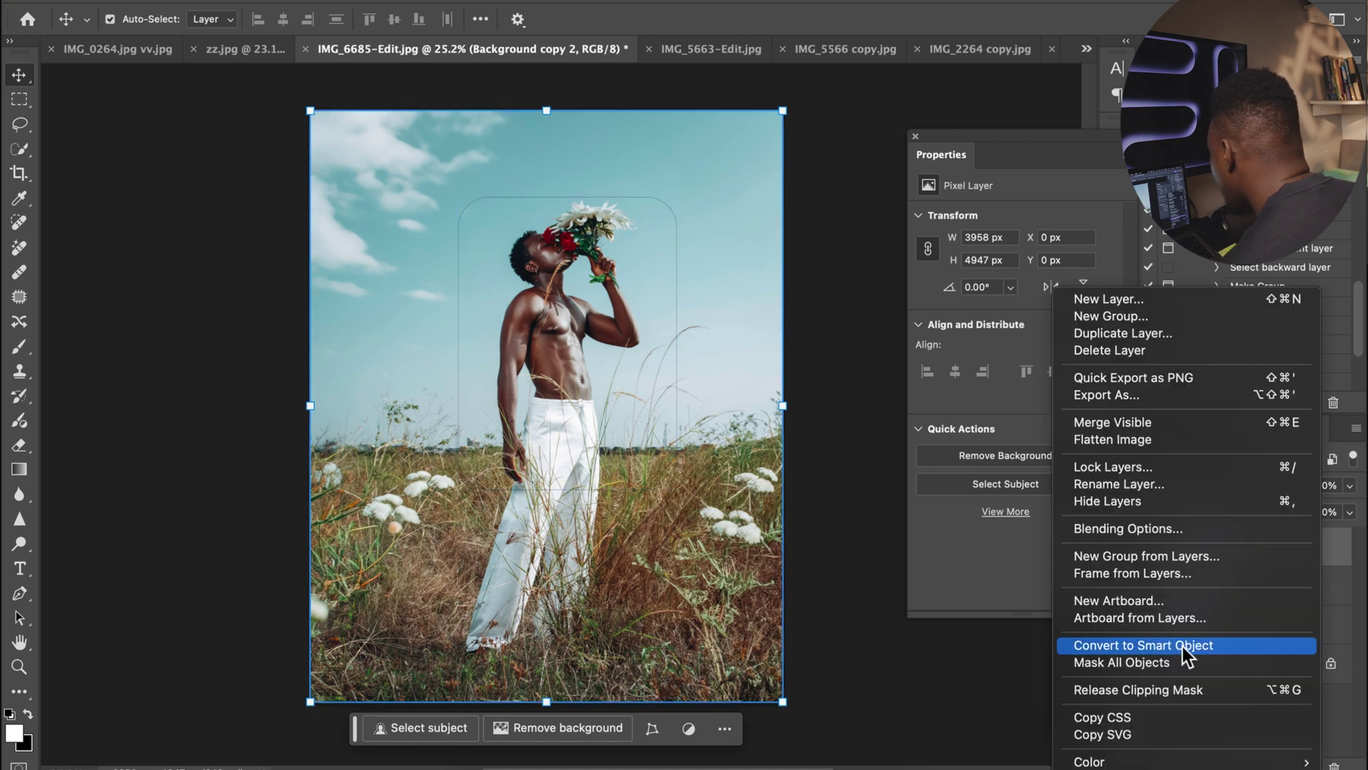
left_click(1144, 645)
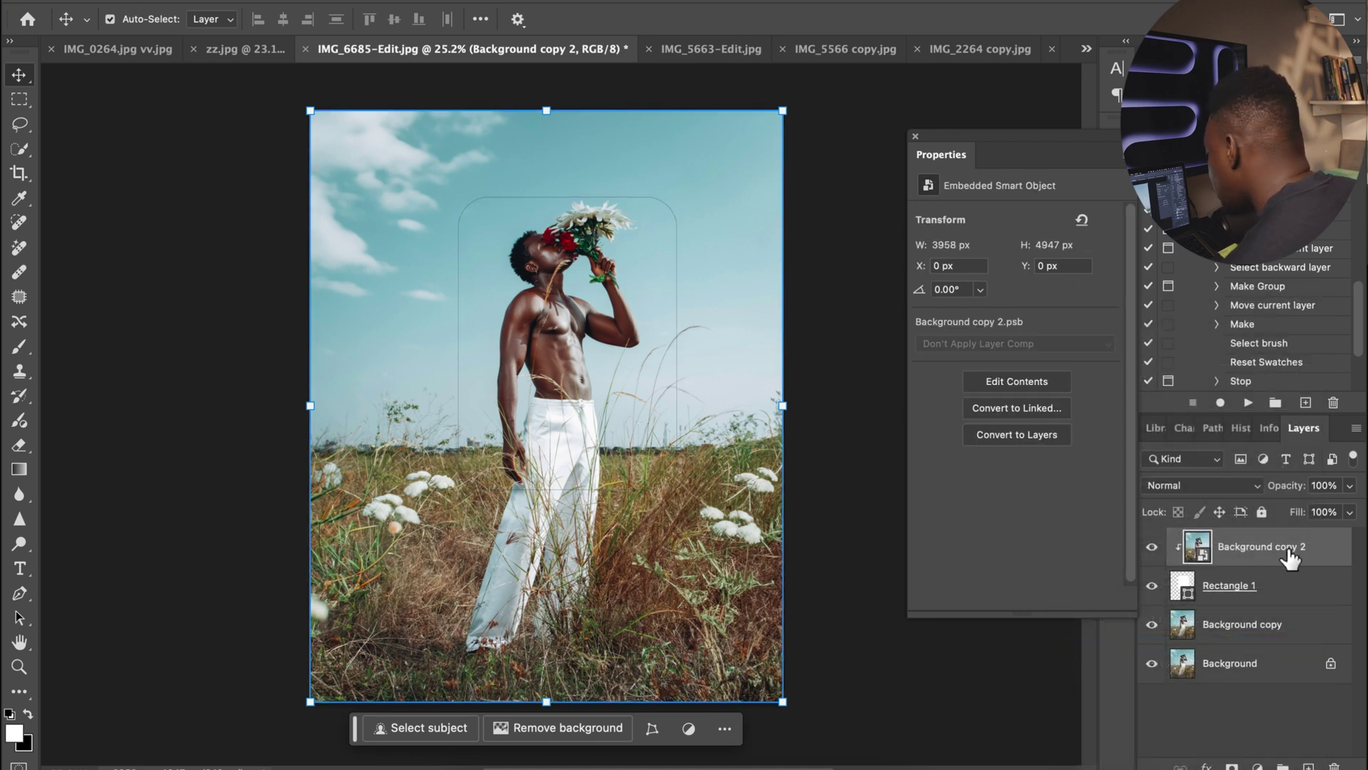
Apply a Gaussian Blur with a 7.6 px radius to the clipped smart object
left_click(470, 0)
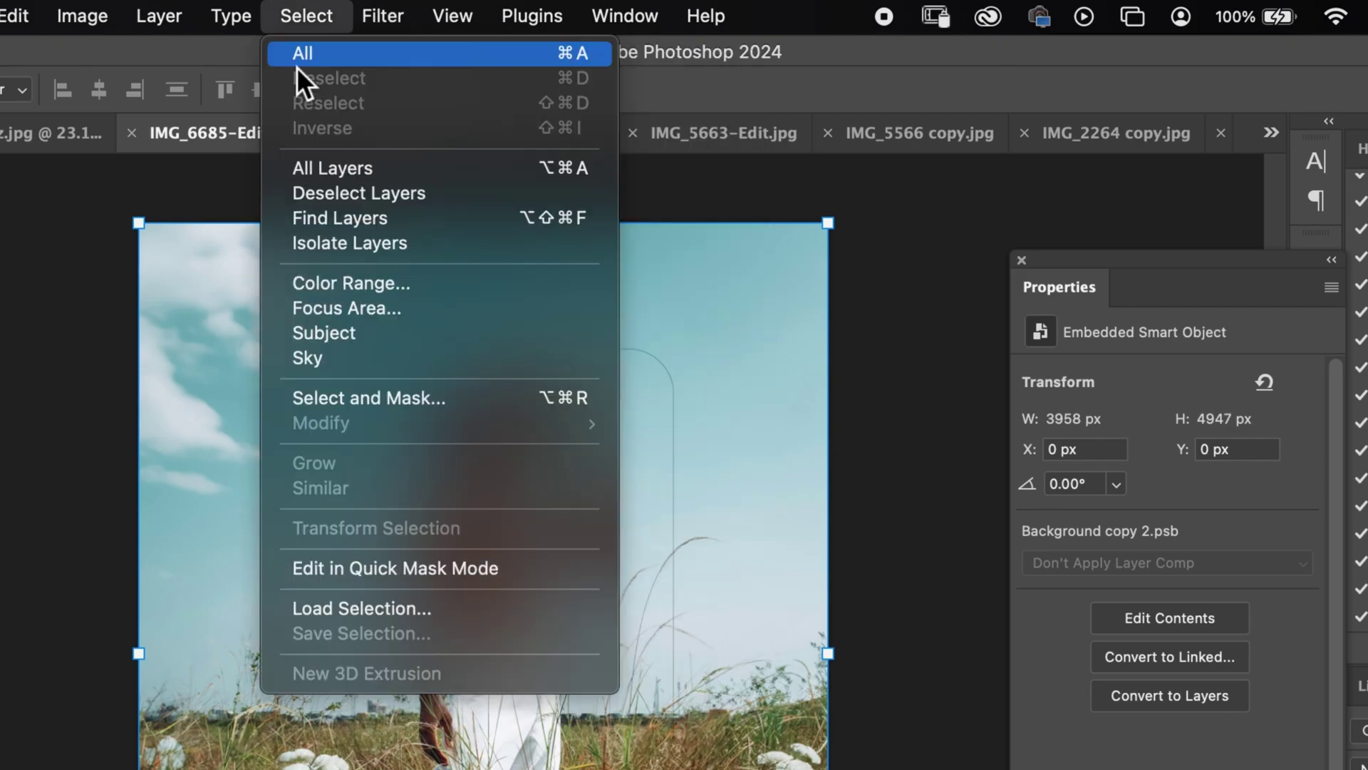
mouse_move(541, 262)
left_click(812, 328)
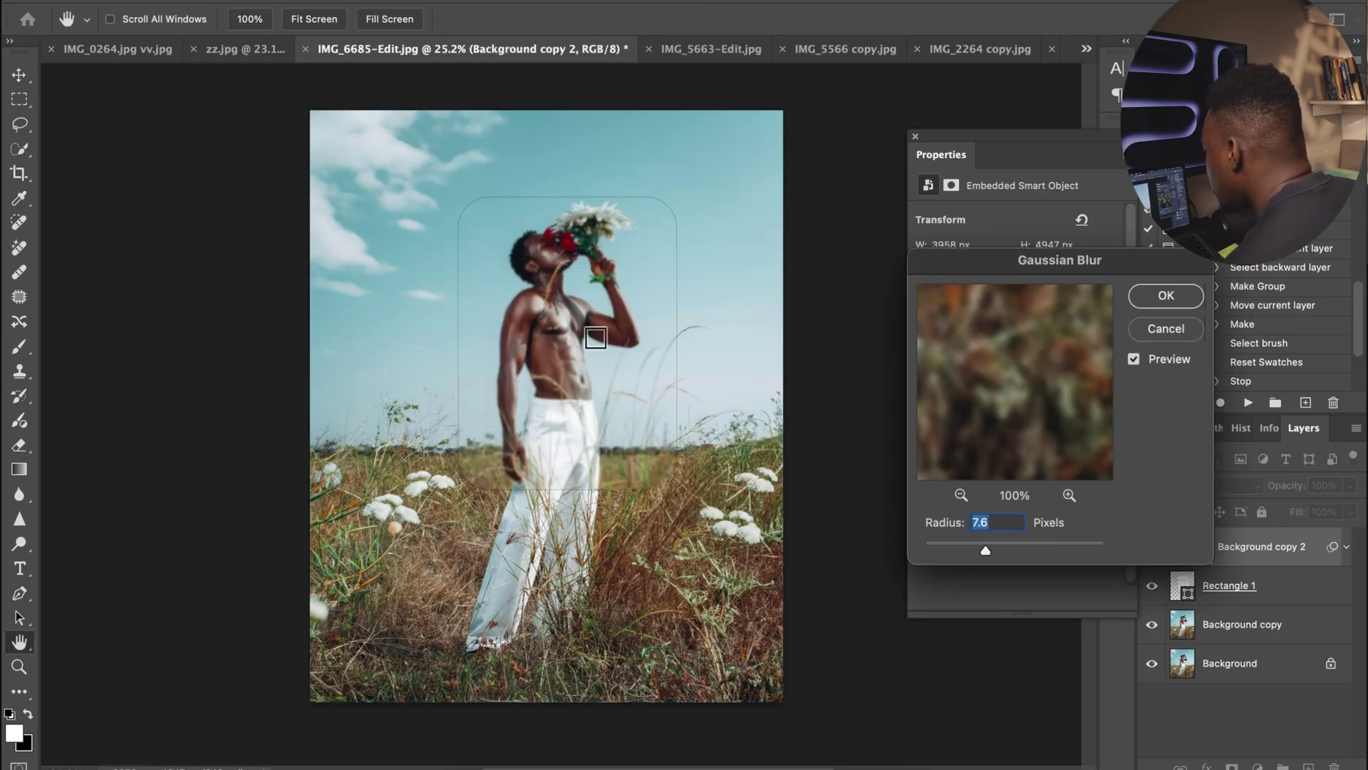
left_click(1172, 298)
Add 25.98% noise with uniform distribution to the clipped smart object
left_click(478, 4)
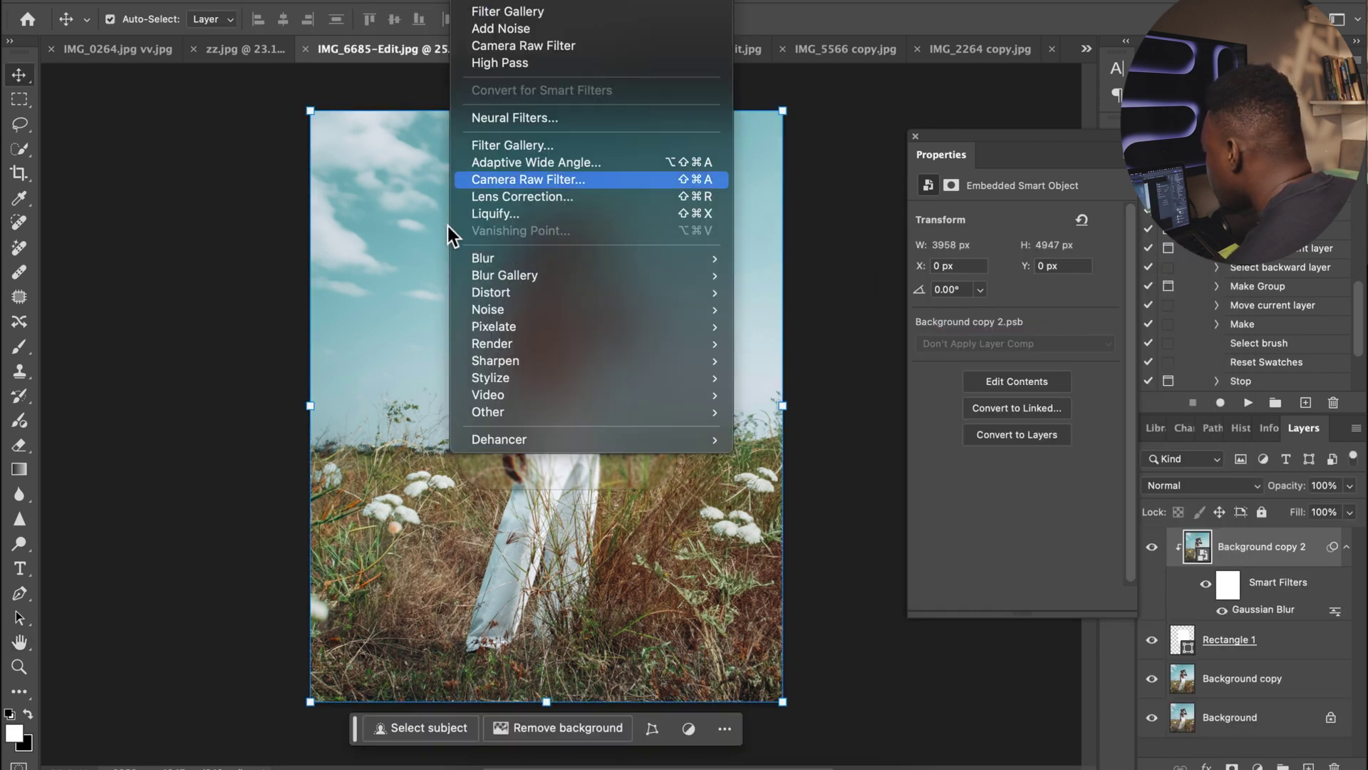
mouse_move(518, 313)
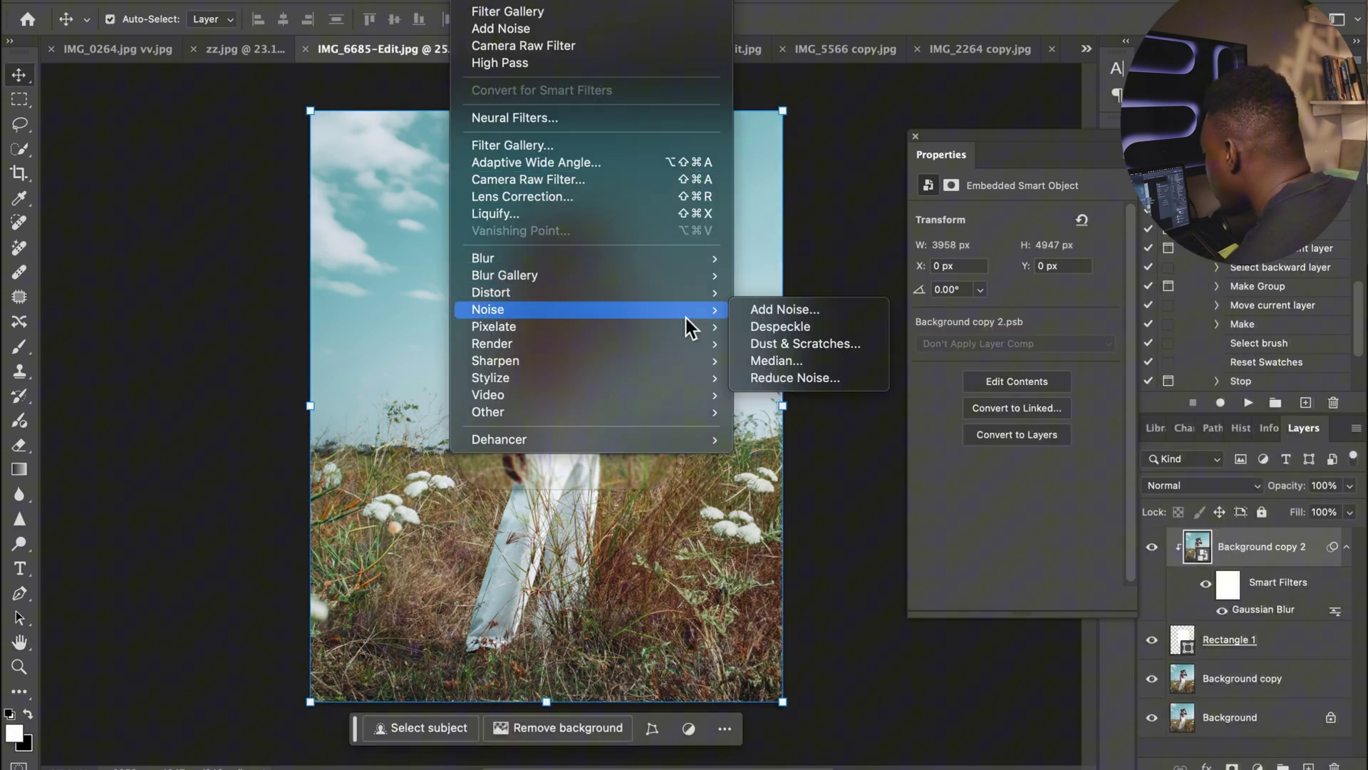
left_click(806, 309)
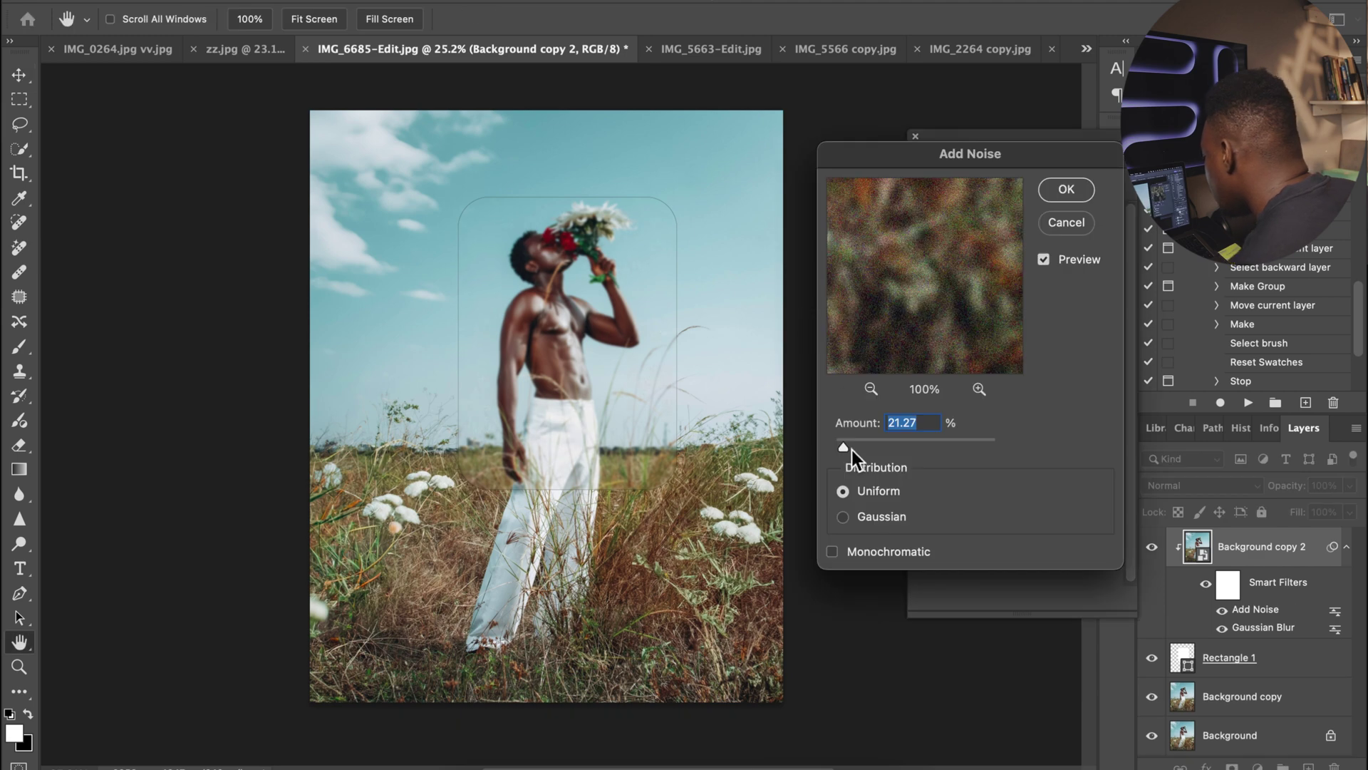
left_click_drag(844, 449, 845, 448)
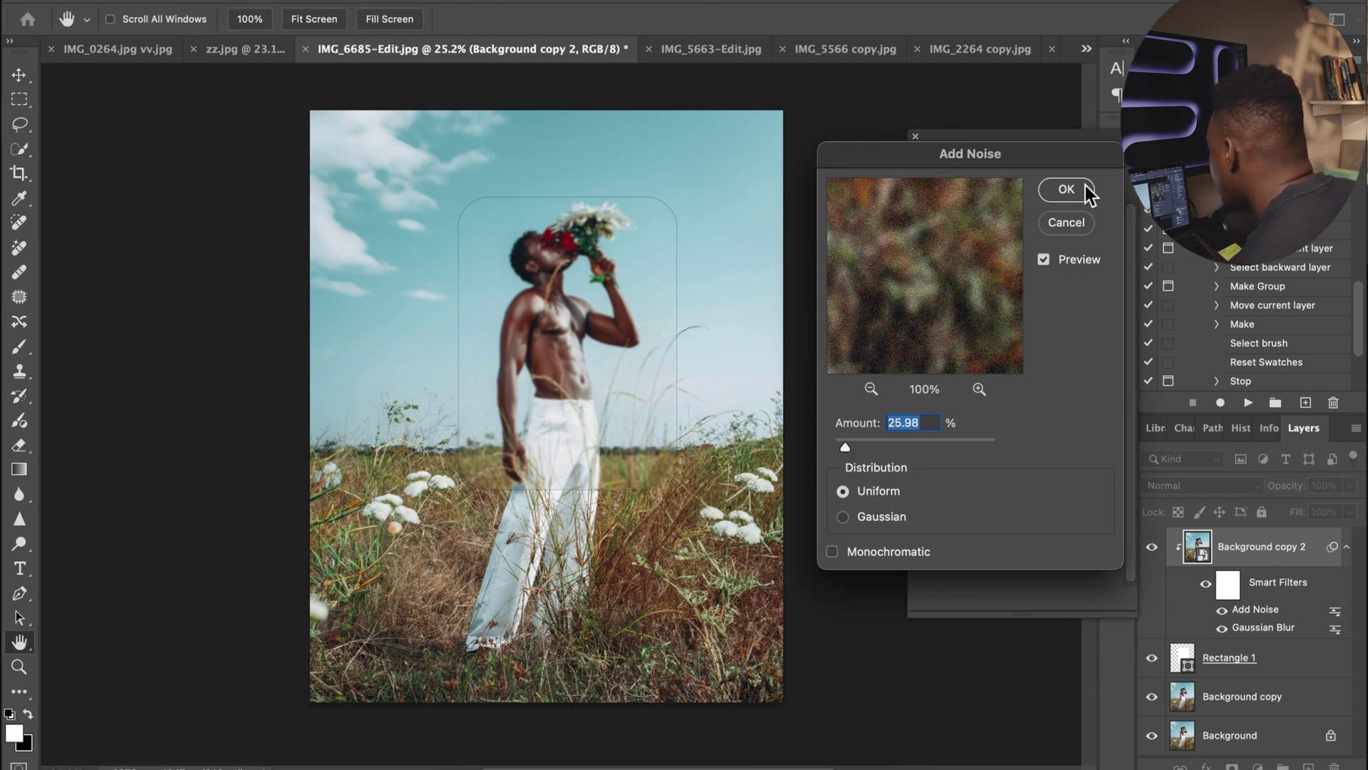
left_click(1063, 189)
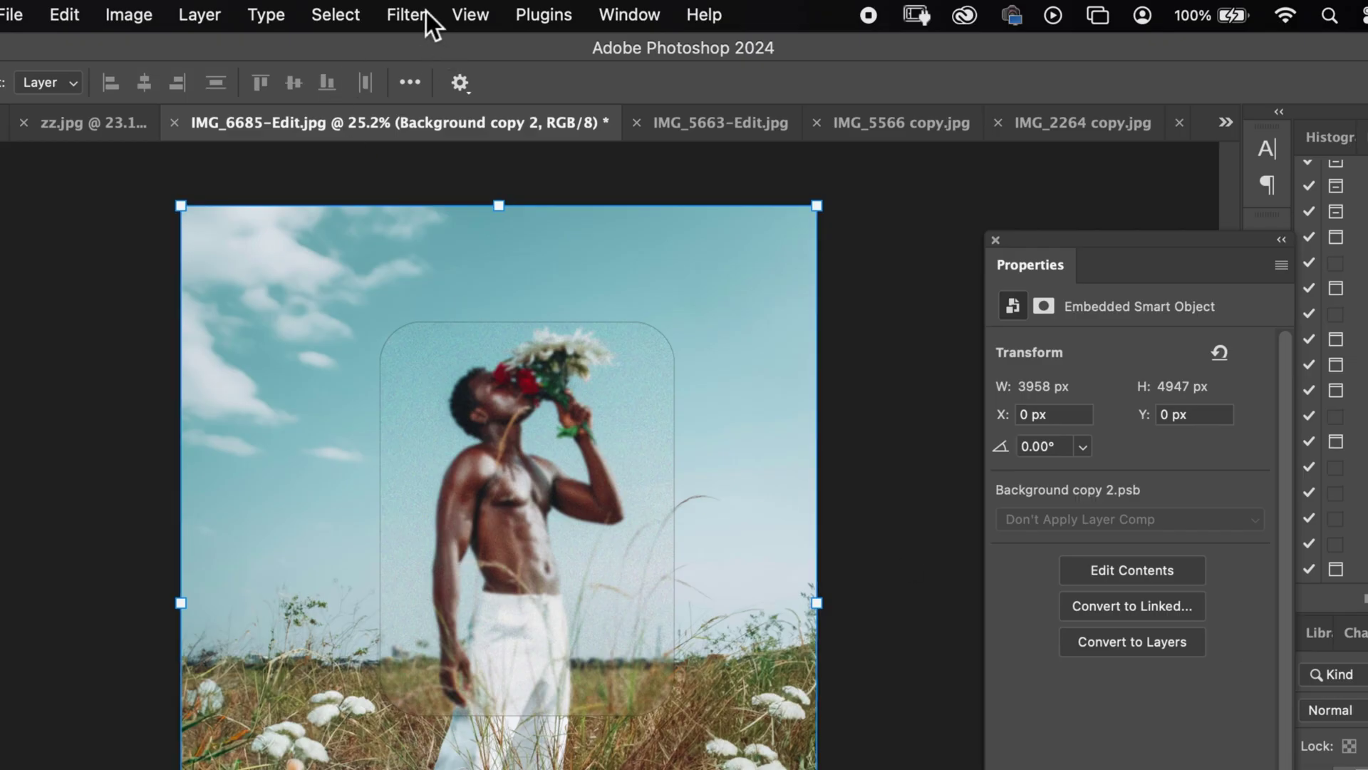
Apply the Filter Gallery's Glass distortion with distortion 11, smoothness 2, Frosted texture and 88% scaling to the clipped photo
left_click(424, 13)
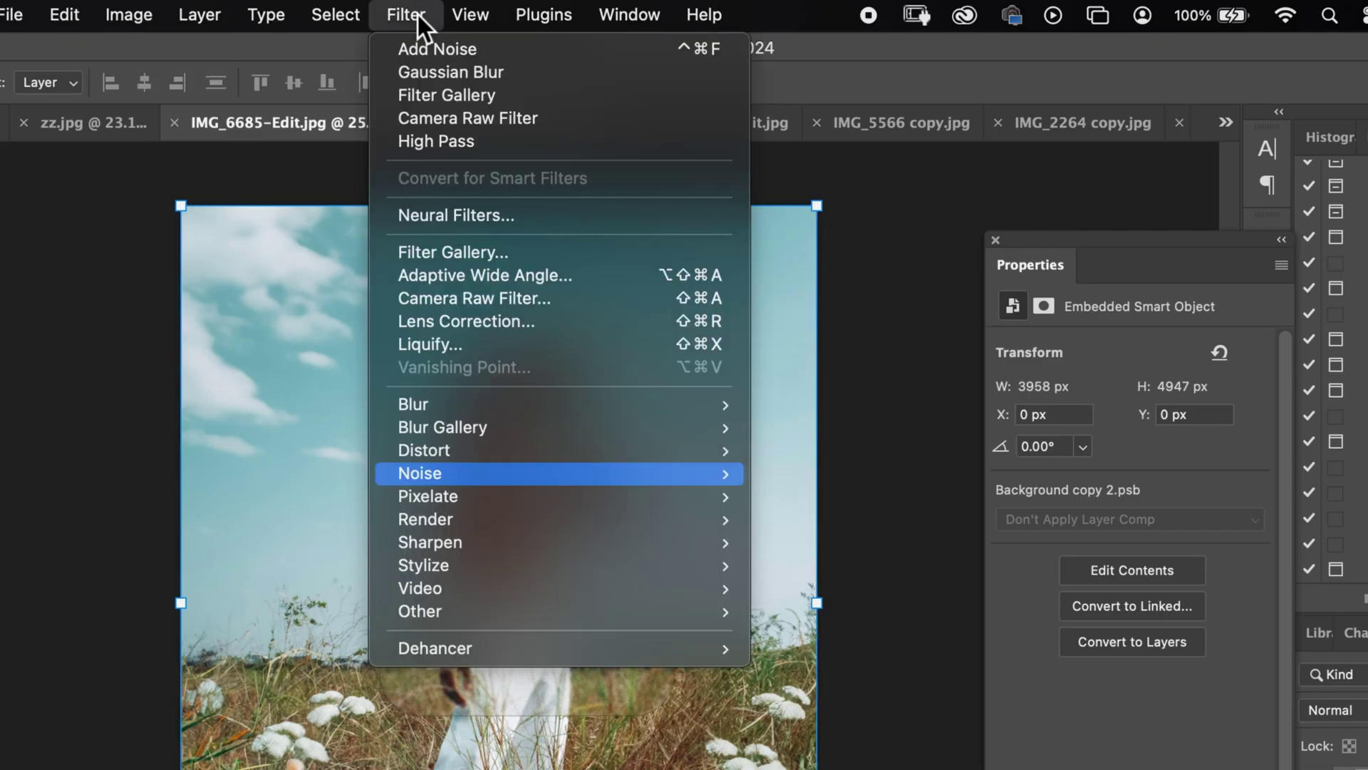
left_click(492, 246)
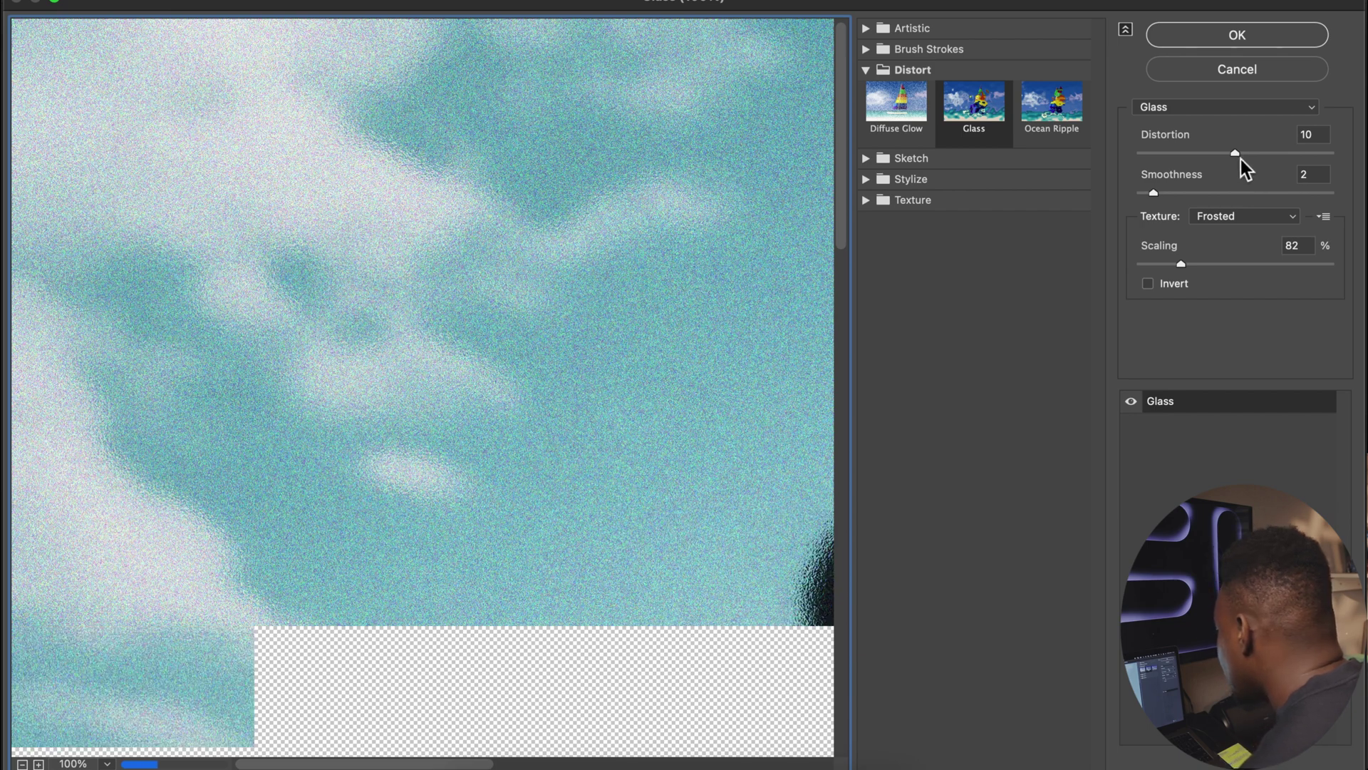
left_click_drag(656, 309, 259, 183)
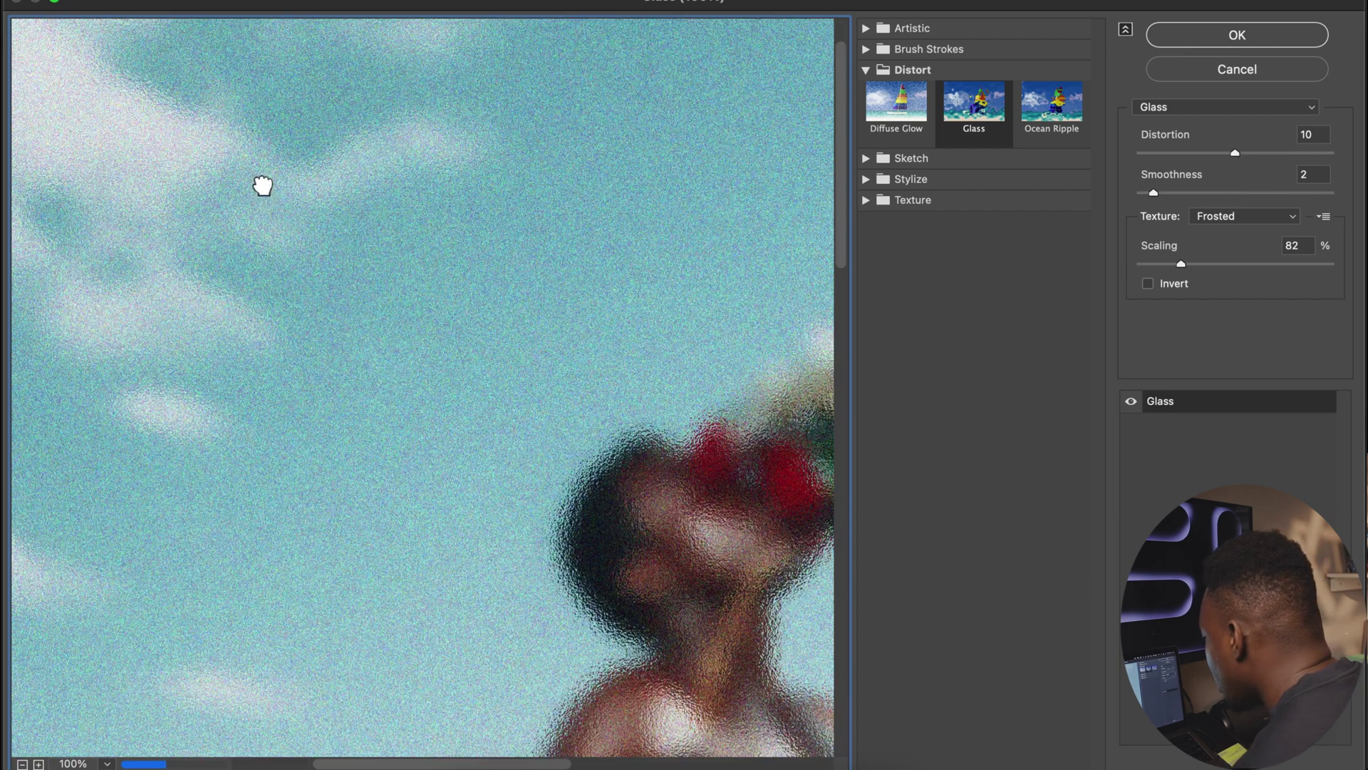
left_click_drag(565, 424, 419, 349)
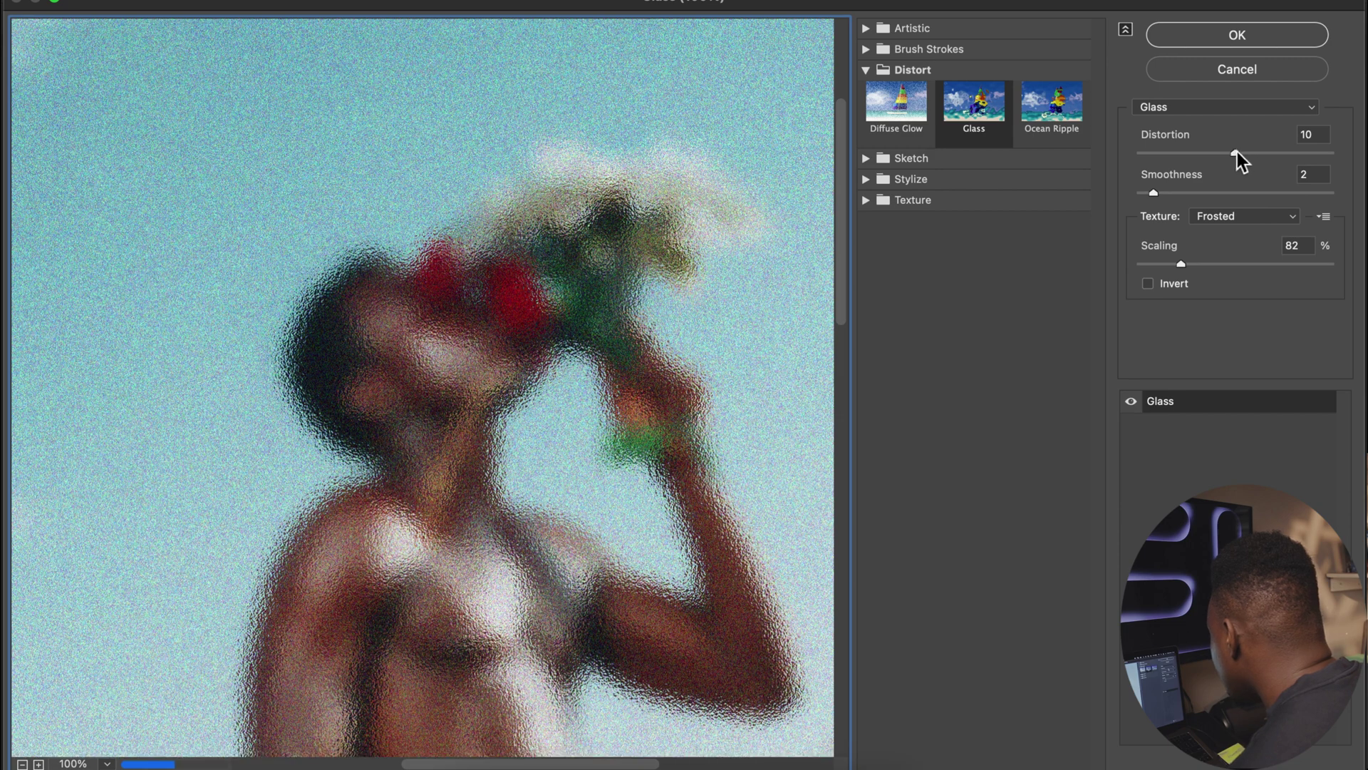
left_click(1237, 151)
left_click_drag(1241, 152, 1246, 153)
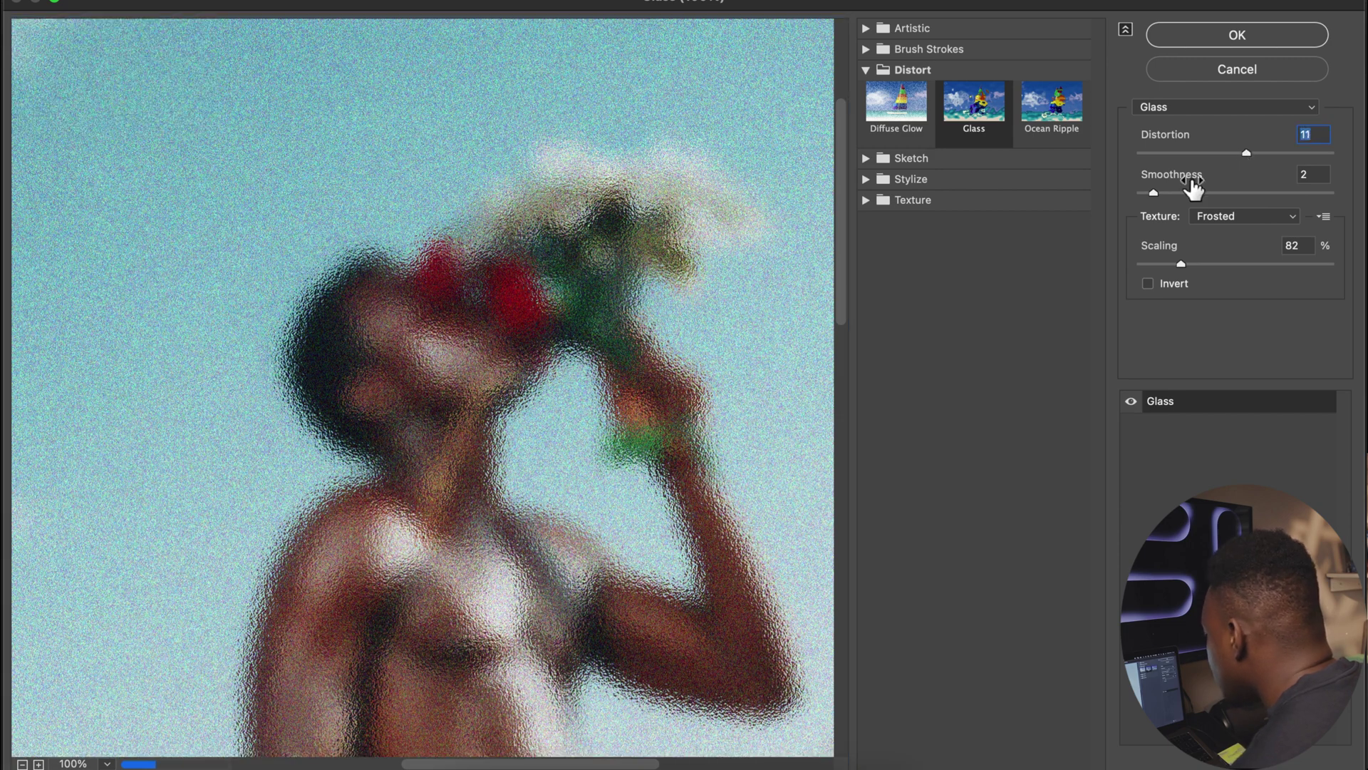
left_click_drag(1182, 263, 1190, 263)
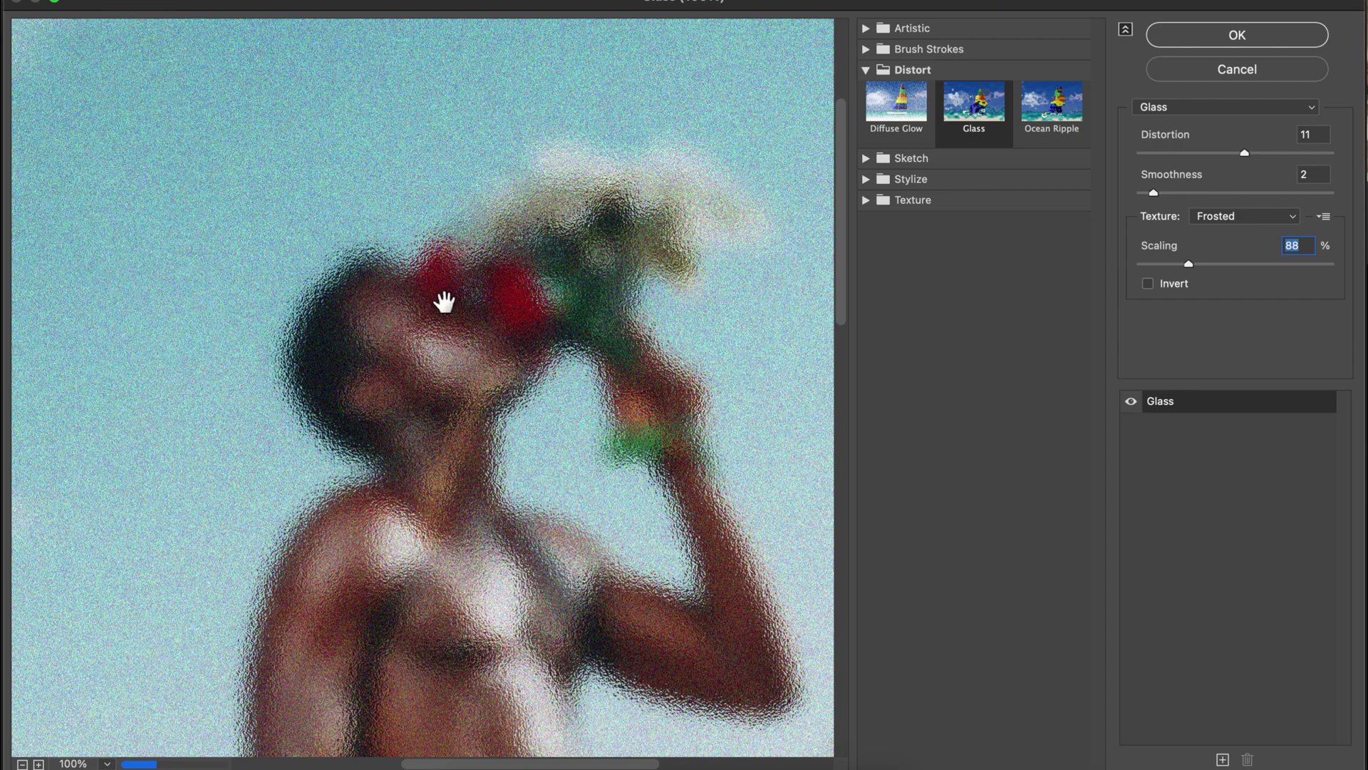
left_click(1213, 37)
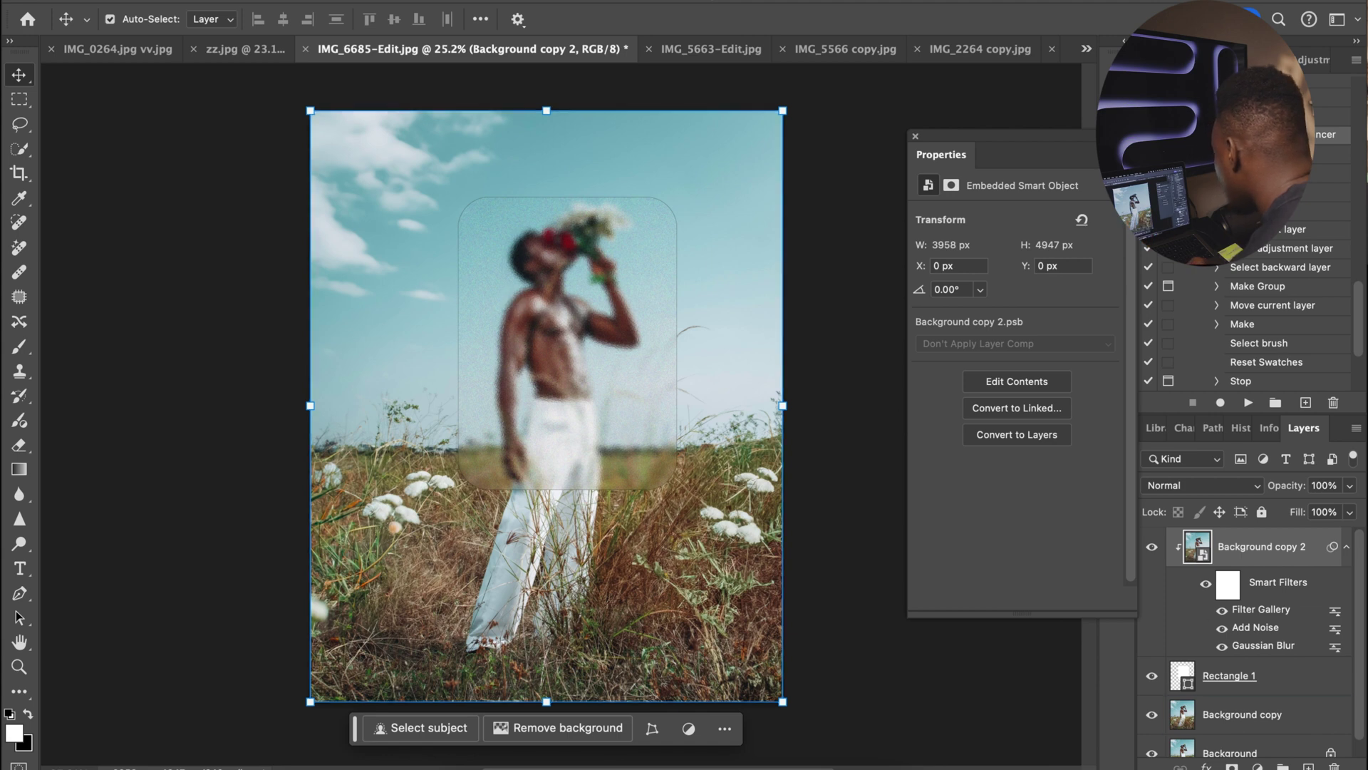
Add a Multiply drop shadow to the rectangle layer with 57% opacity, 34 px distance and 67 px size
left_click(1301, 680)
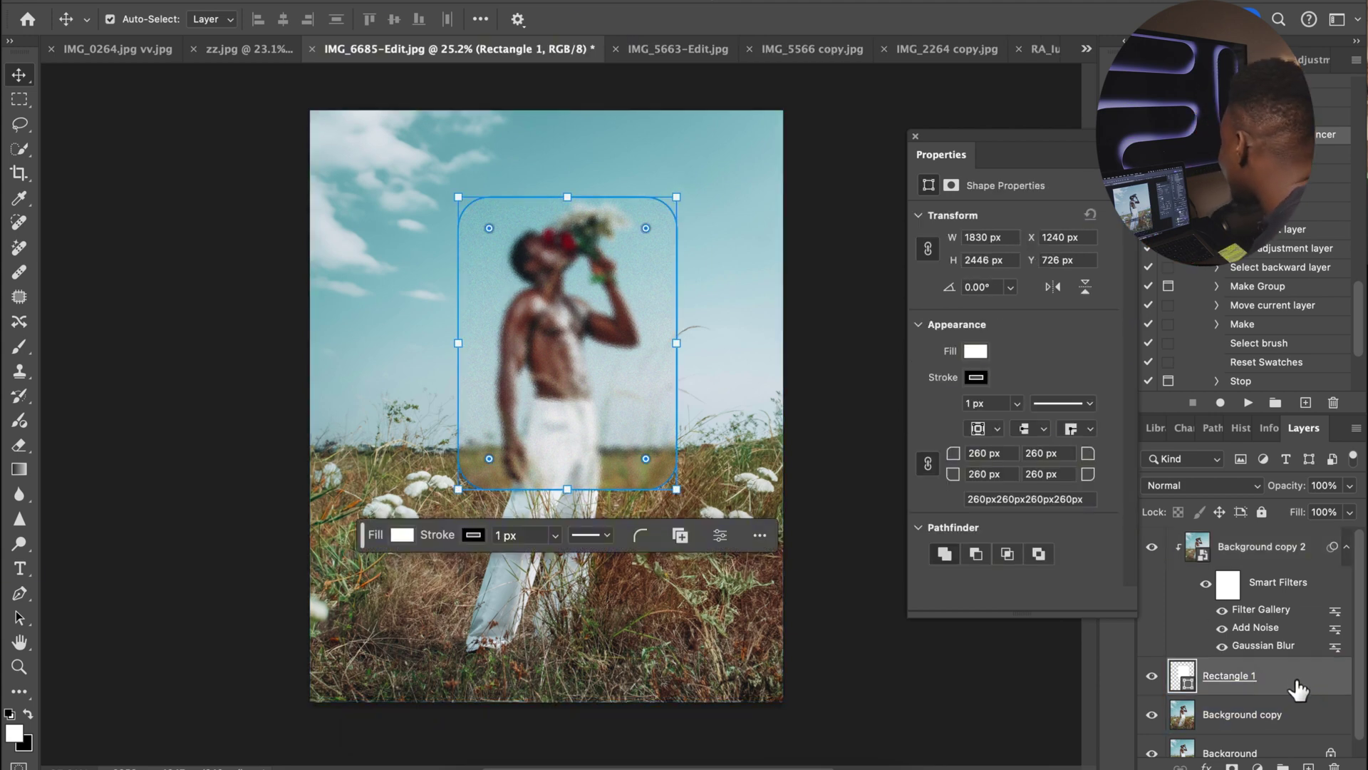
double_click(1300, 684)
left_click(731, 485)
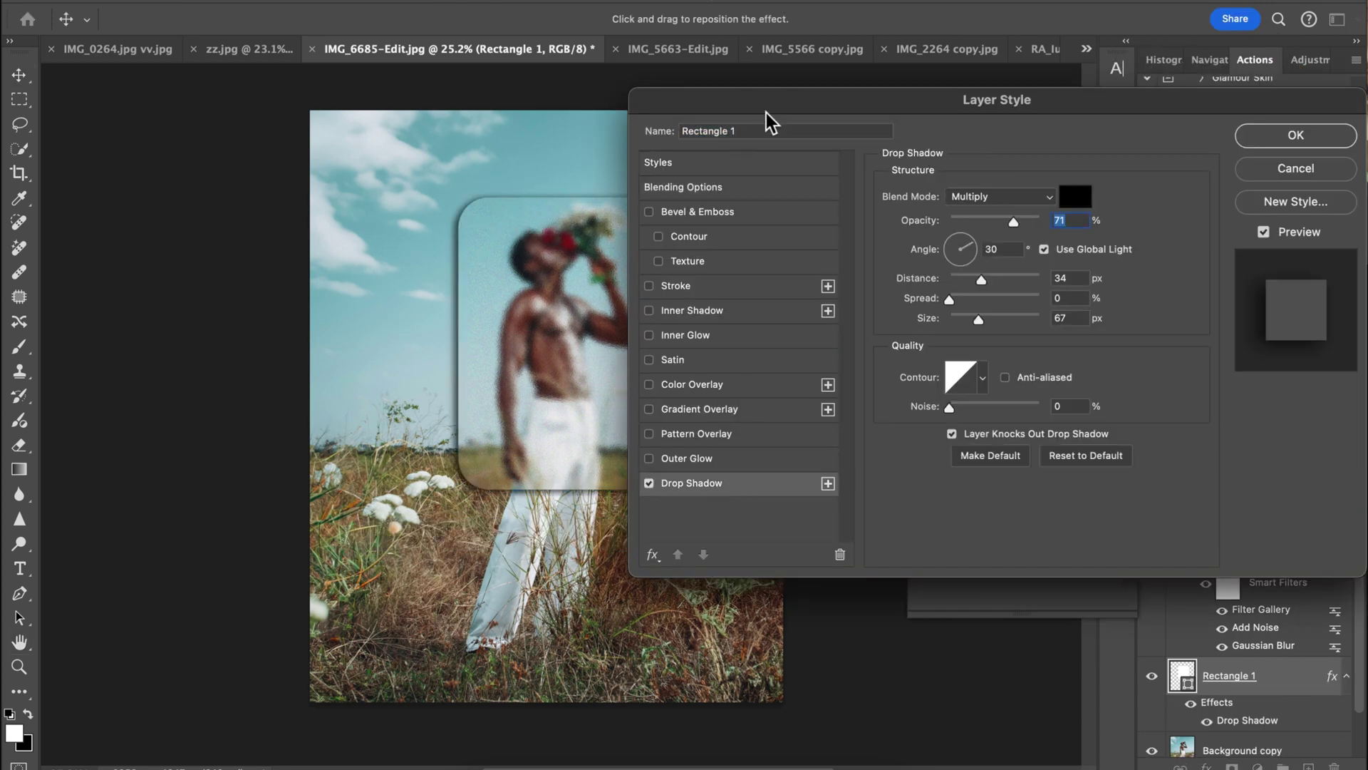
left_click_drag(767, 113, 890, 117)
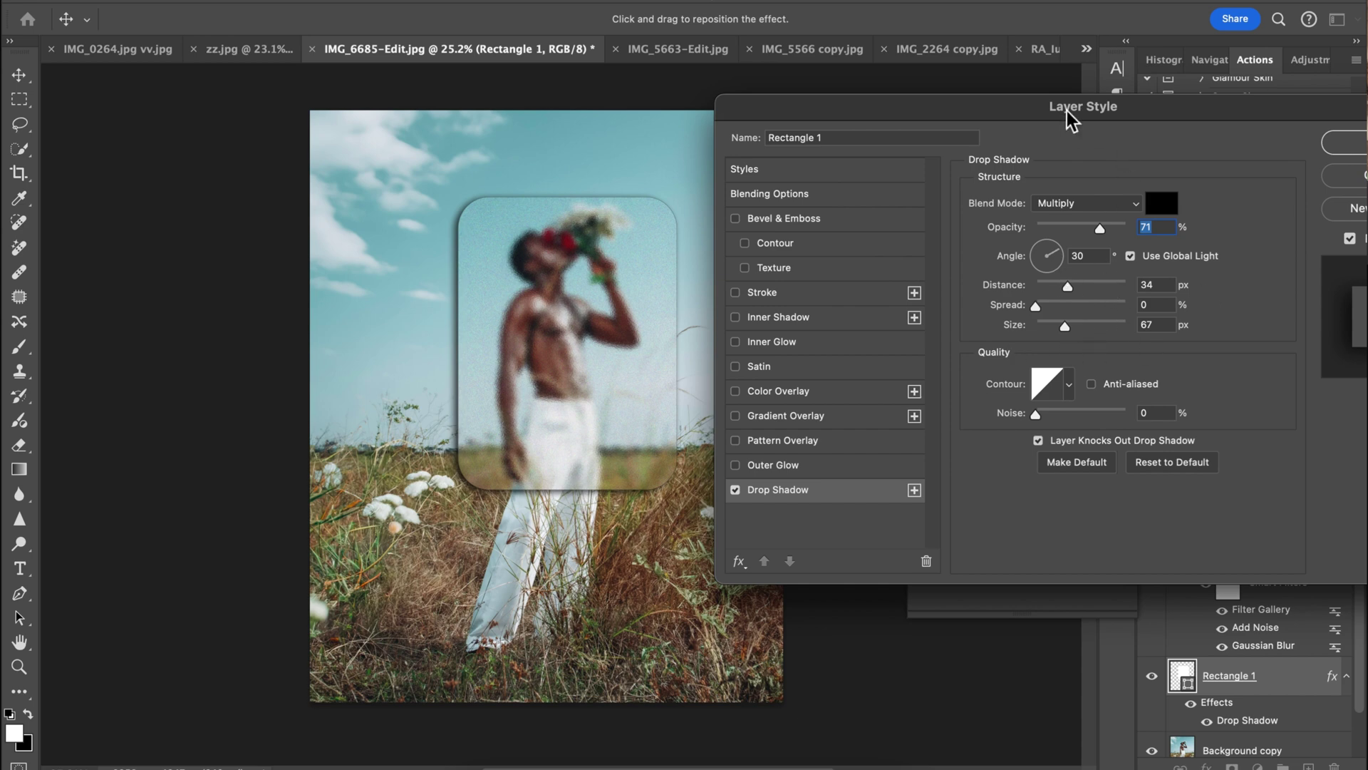
left_click_drag(1067, 110, 1026, 114)
key("shift+Down")
key("Down")
key("Down")
key("Down")
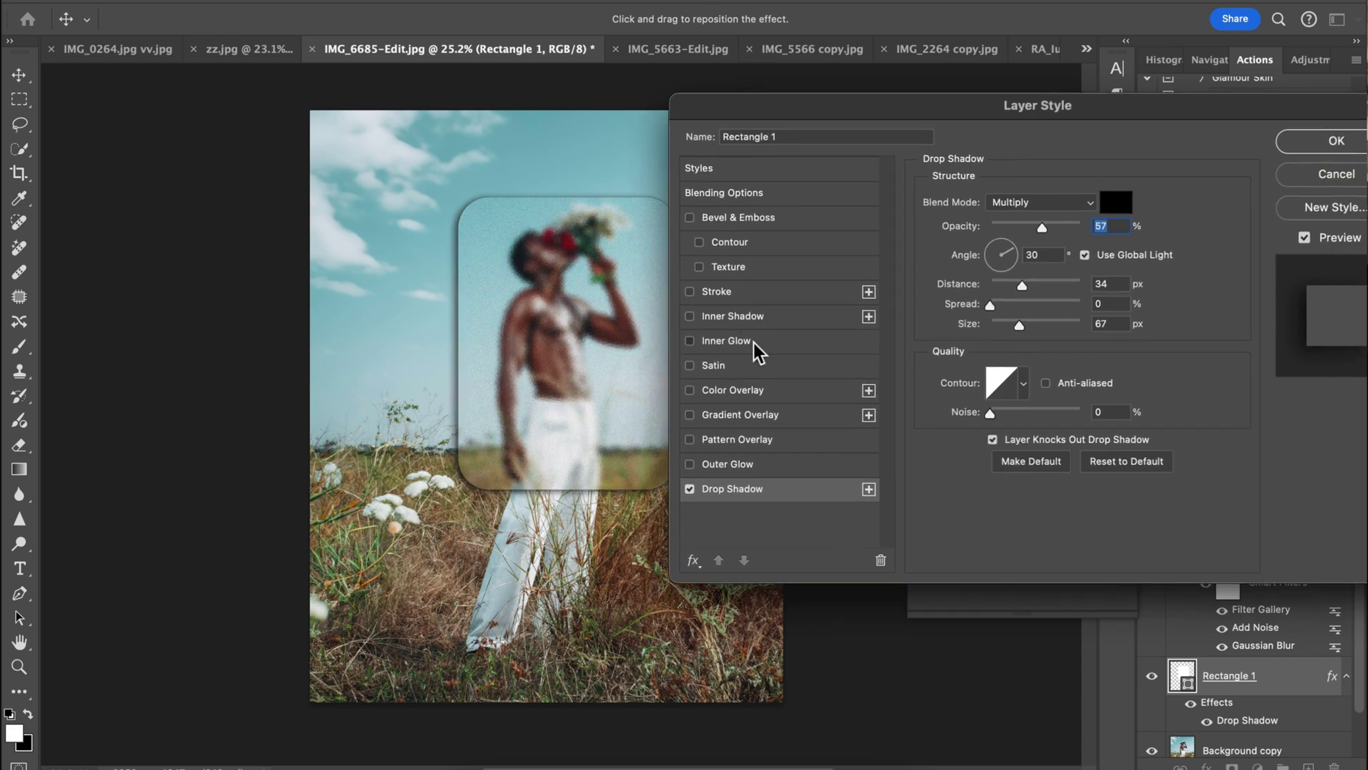
Add a Normal-mode inner glow to the rectangle layer with 31% opacity, 1% noise, Softer technique, Edge source and 200 px size
left_click(754, 341)
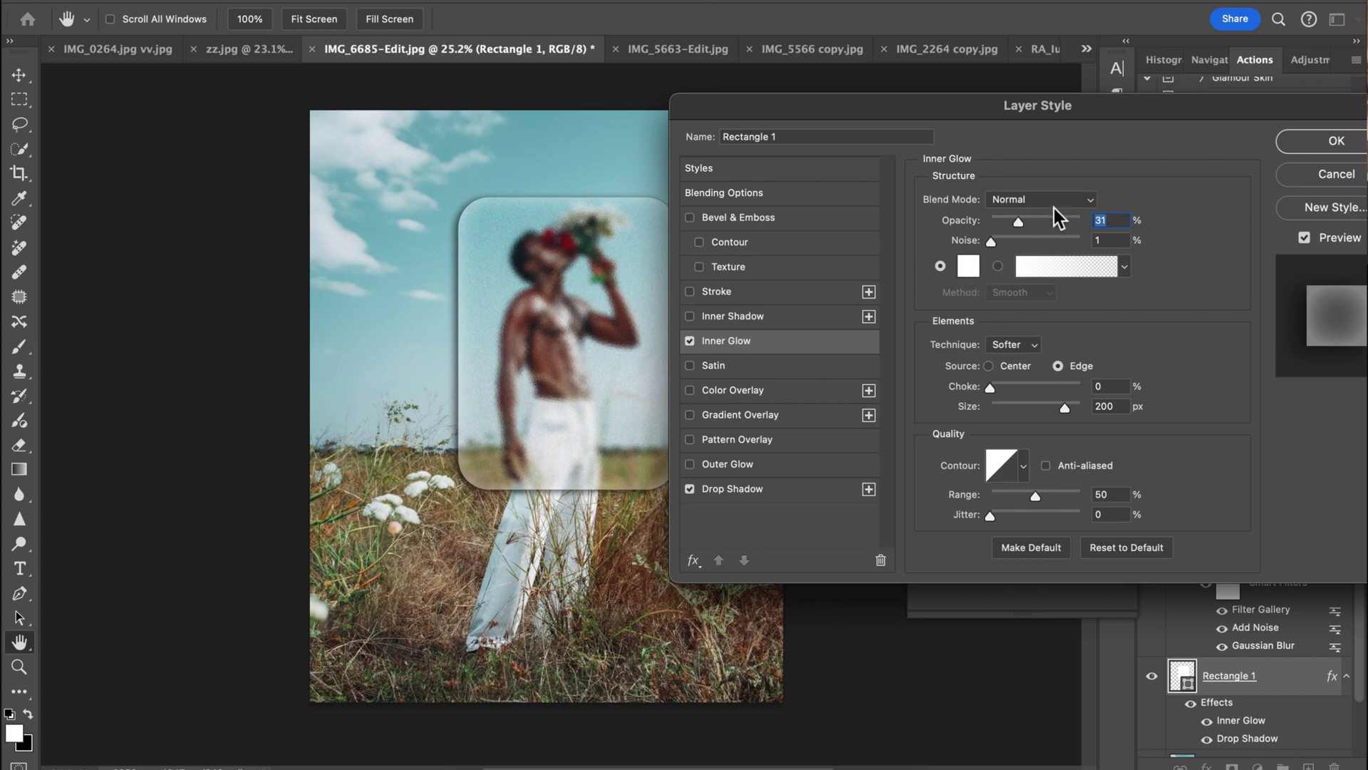
left_click(1310, 141)
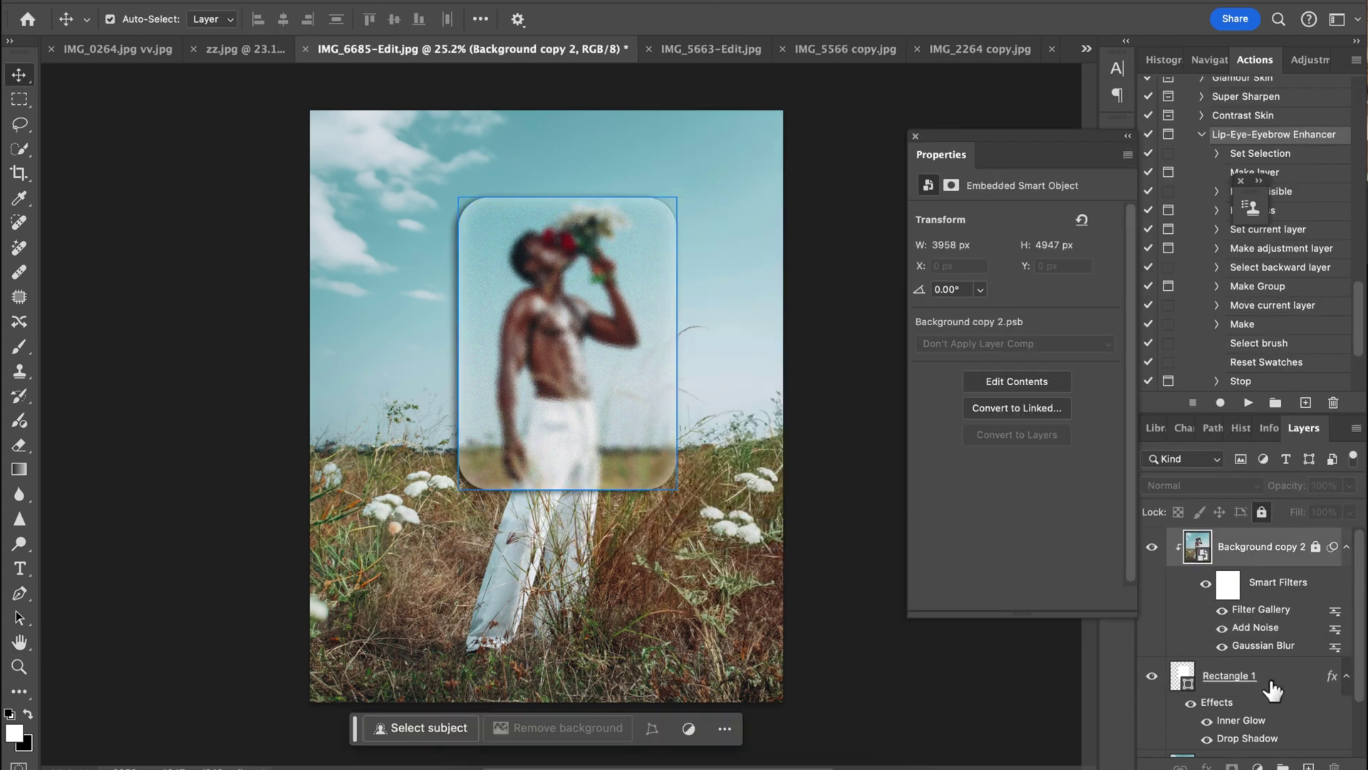
left_click_drag(544, 324, 512, 326)
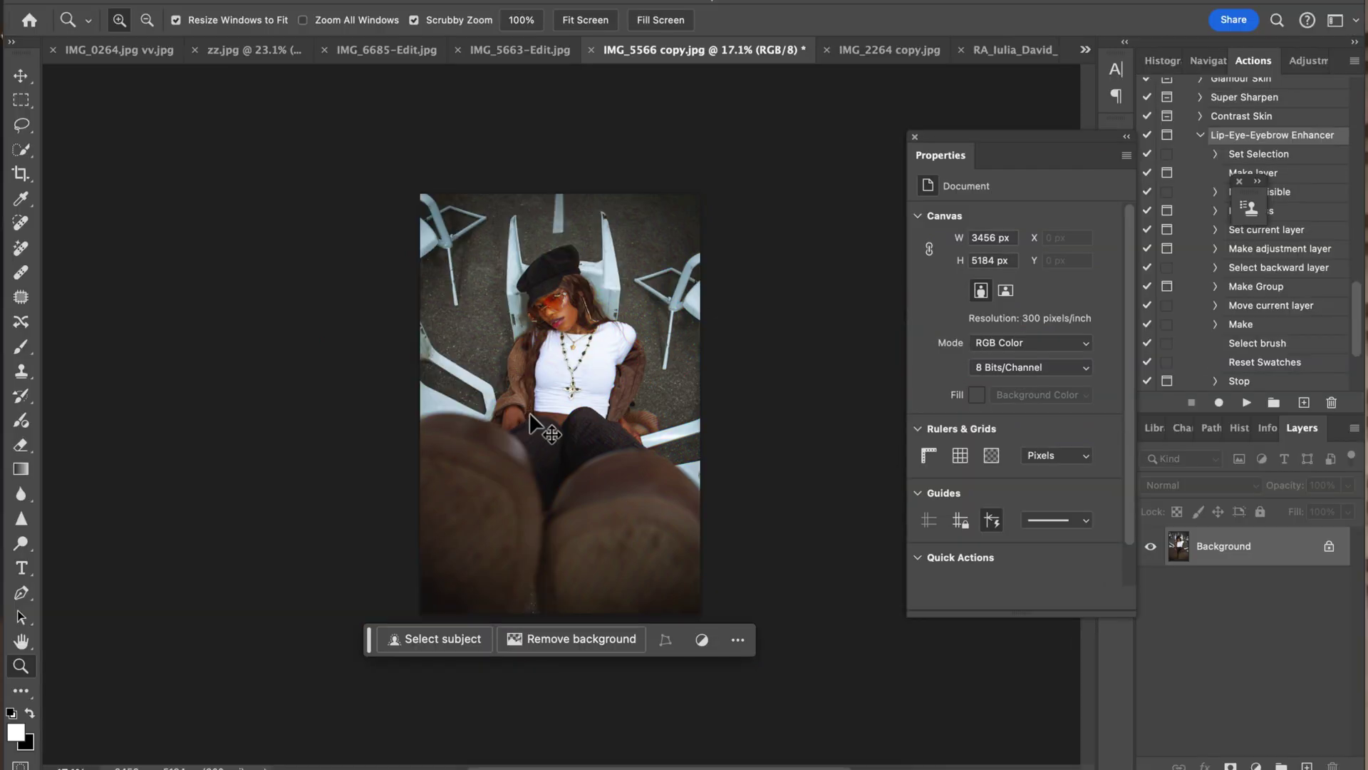
Duplicate the Background layer of IMG_5566 copy.jpg and apply a Threshold adjustment at level 162 to the duplicate
key("ctrl+j")
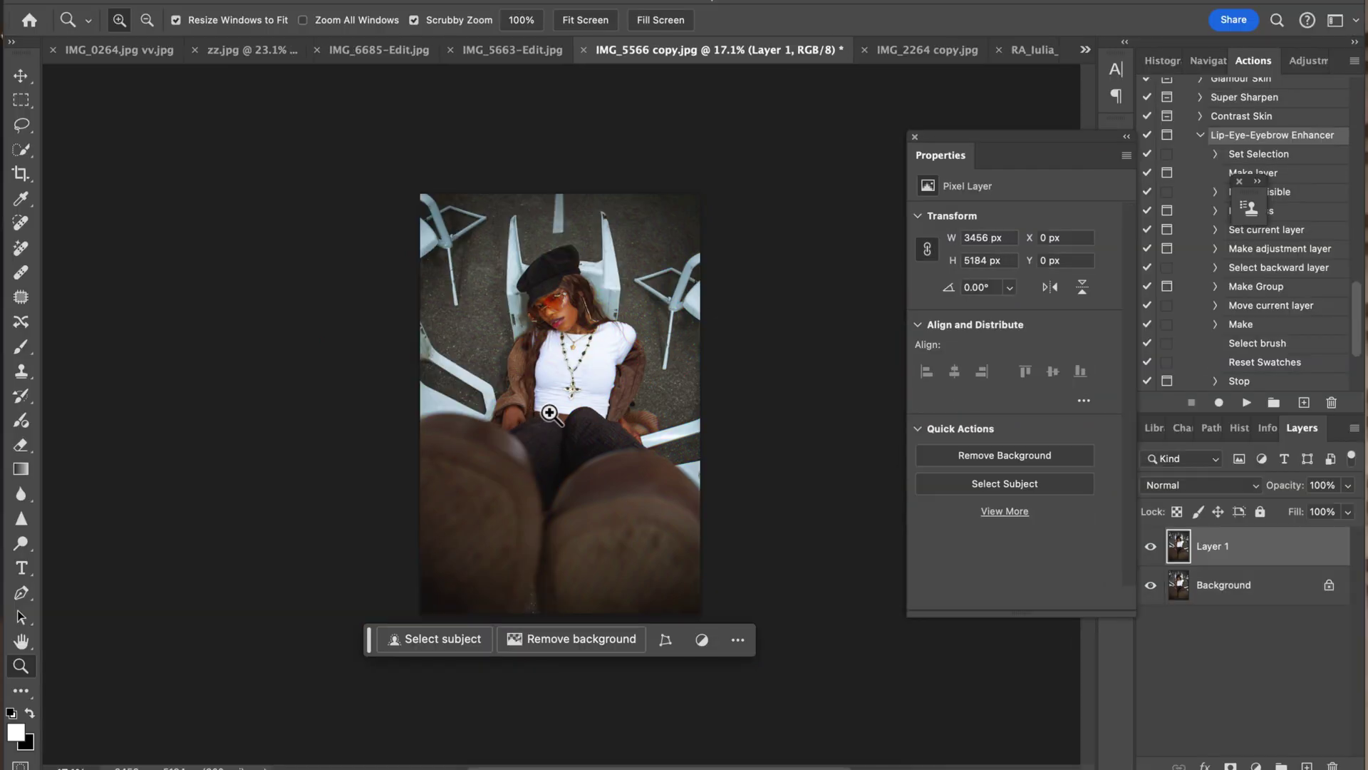
left_click(281, 1)
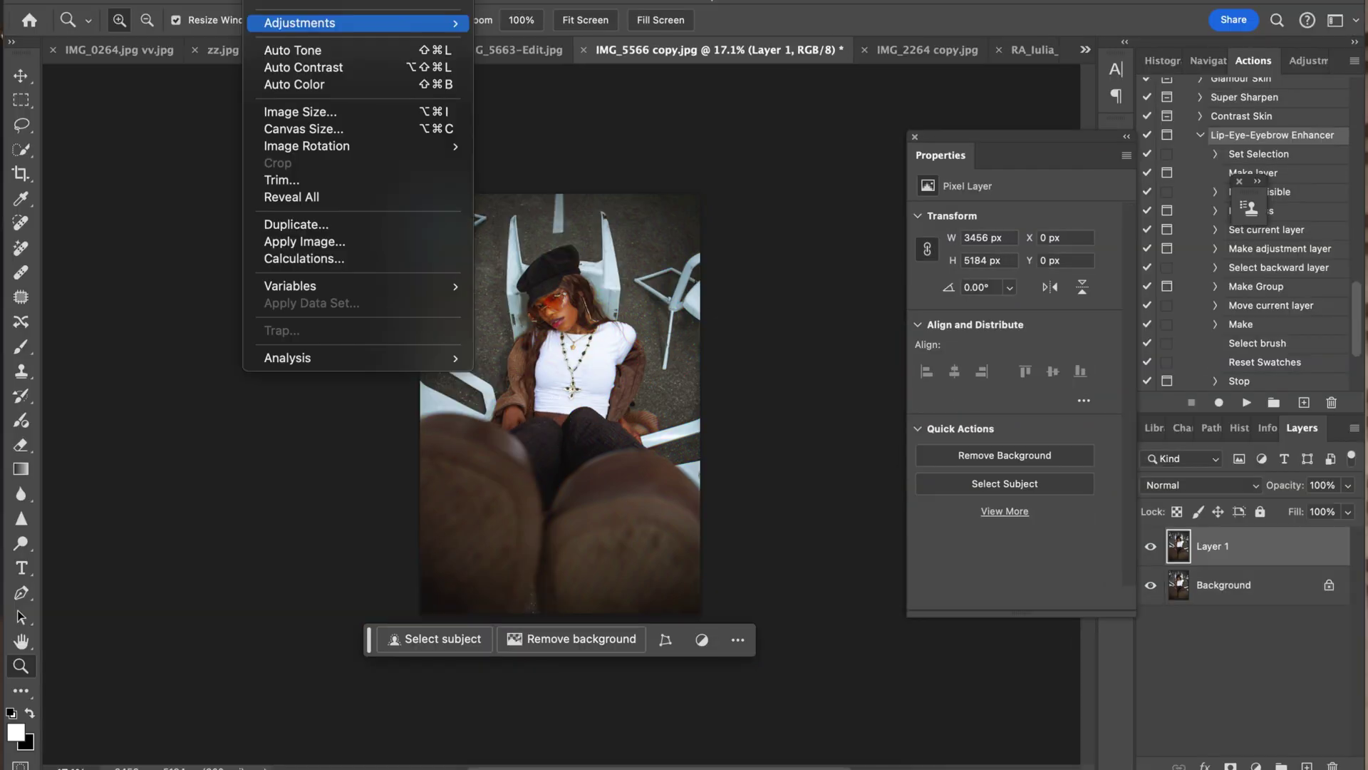
mouse_move(283, 25)
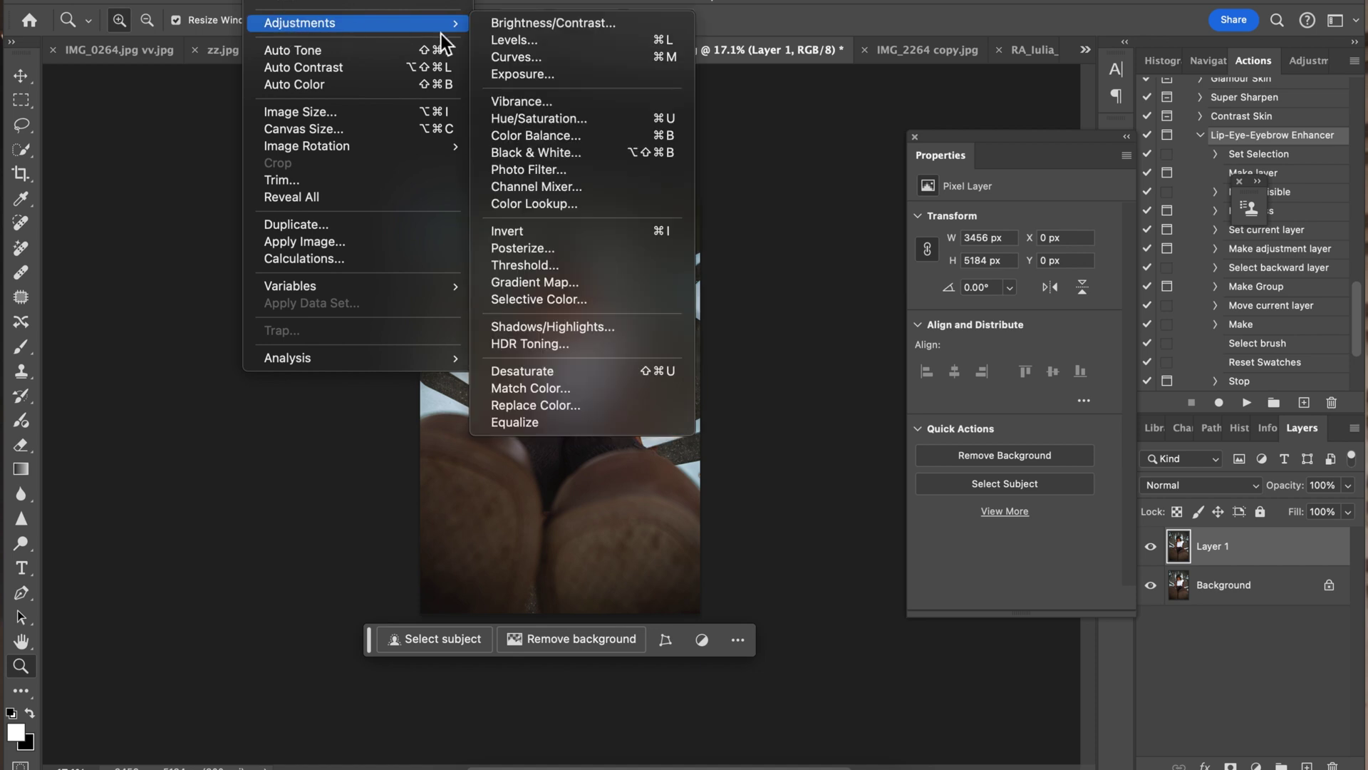
left_click(563, 264)
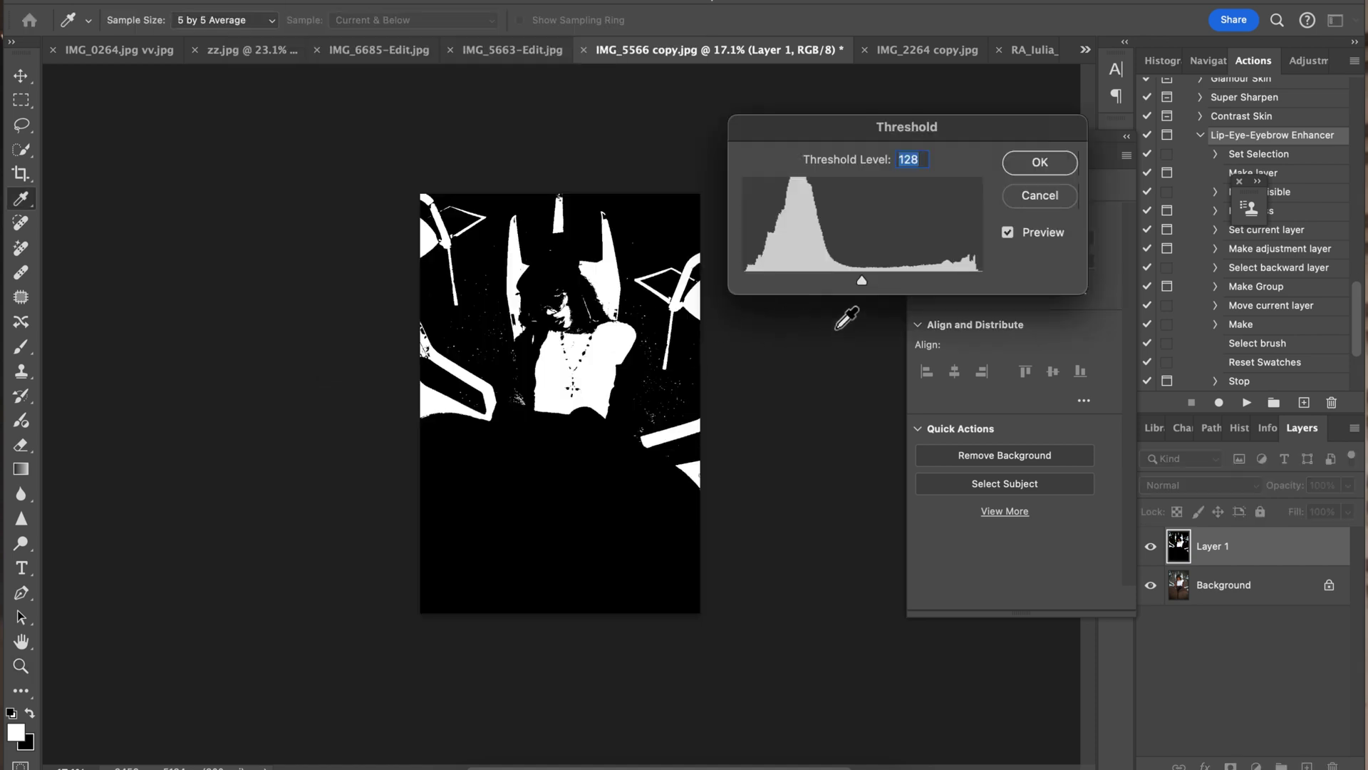
left_click_drag(862, 280, 867, 281)
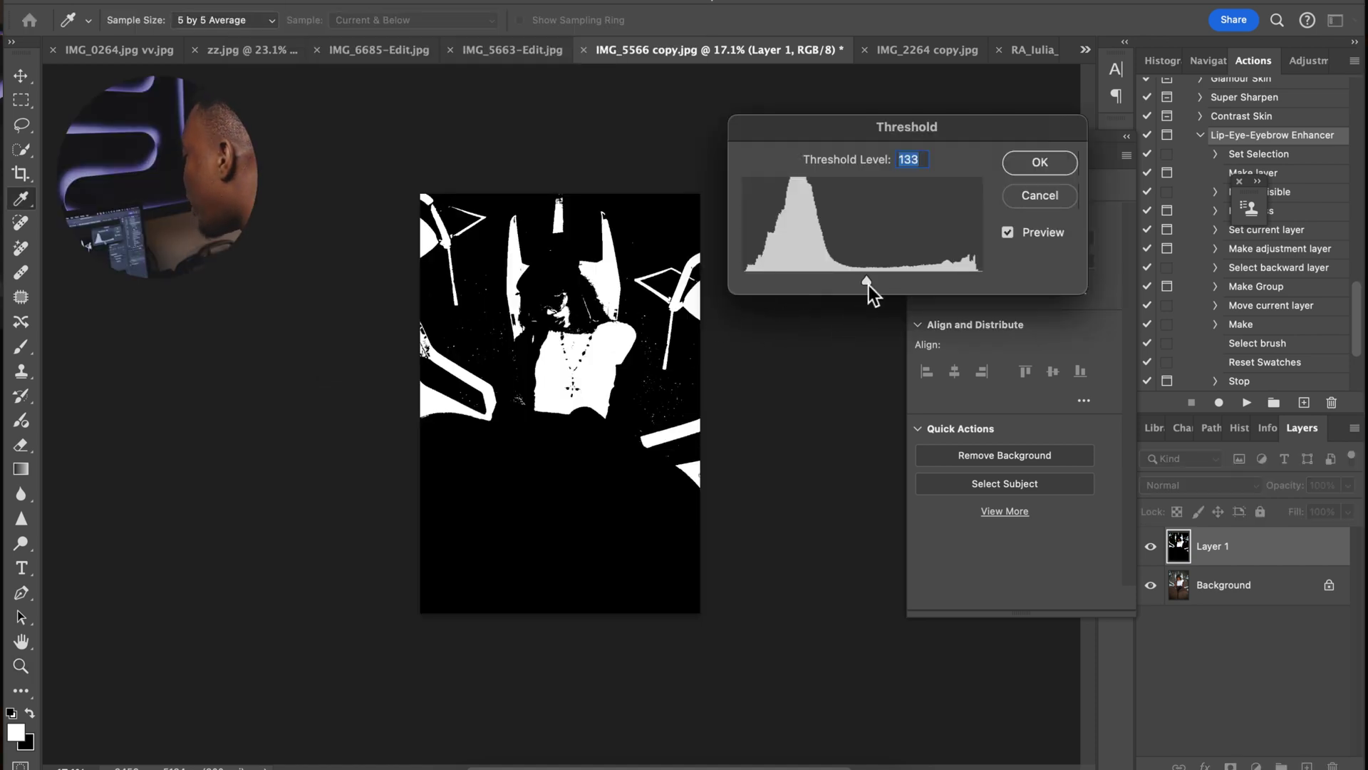
left_click_drag(869, 284, 894, 285)
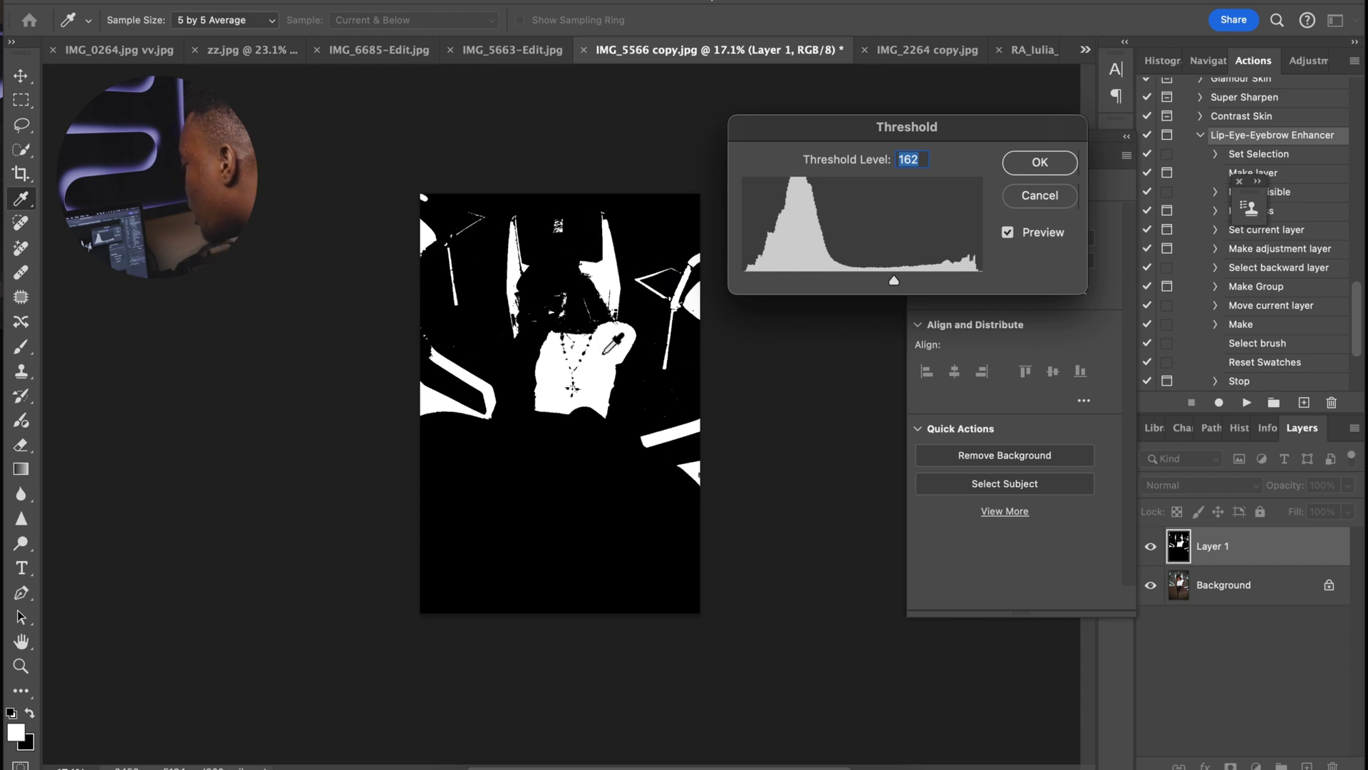
left_click(1040, 162)
Apply a Gaussian Blur with a 45 px radius to the thresholded black-and-white layer
key("z")
left_click(473, 0)
mouse_move(525, 269)
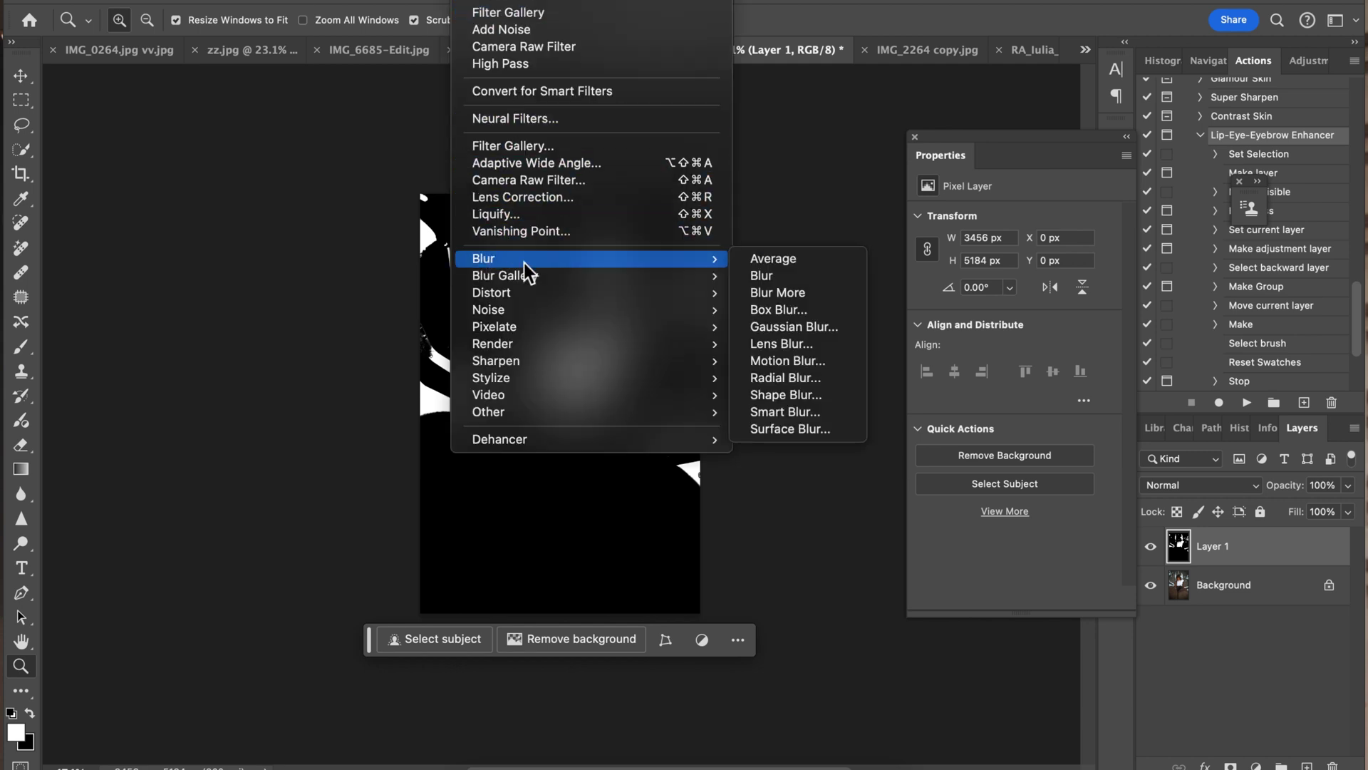
left_click(812, 331)
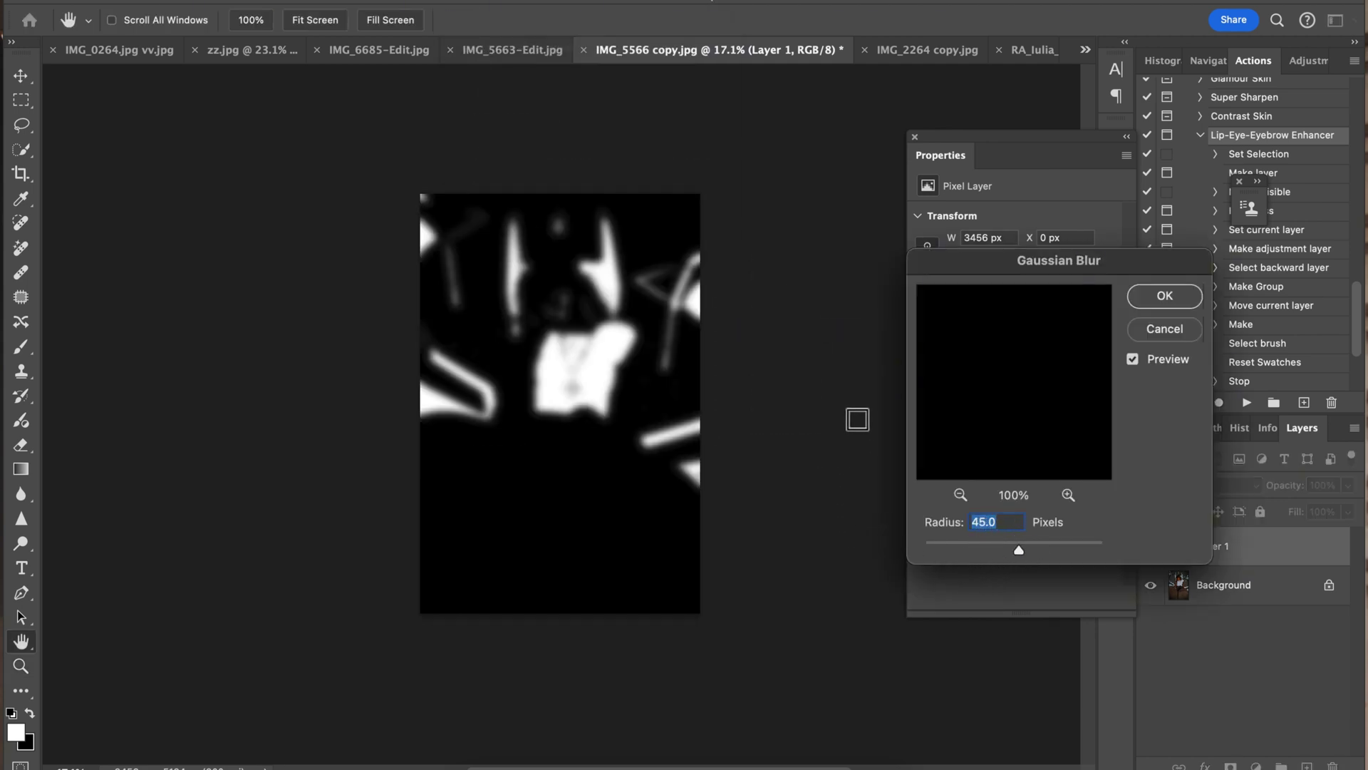
key("Return")
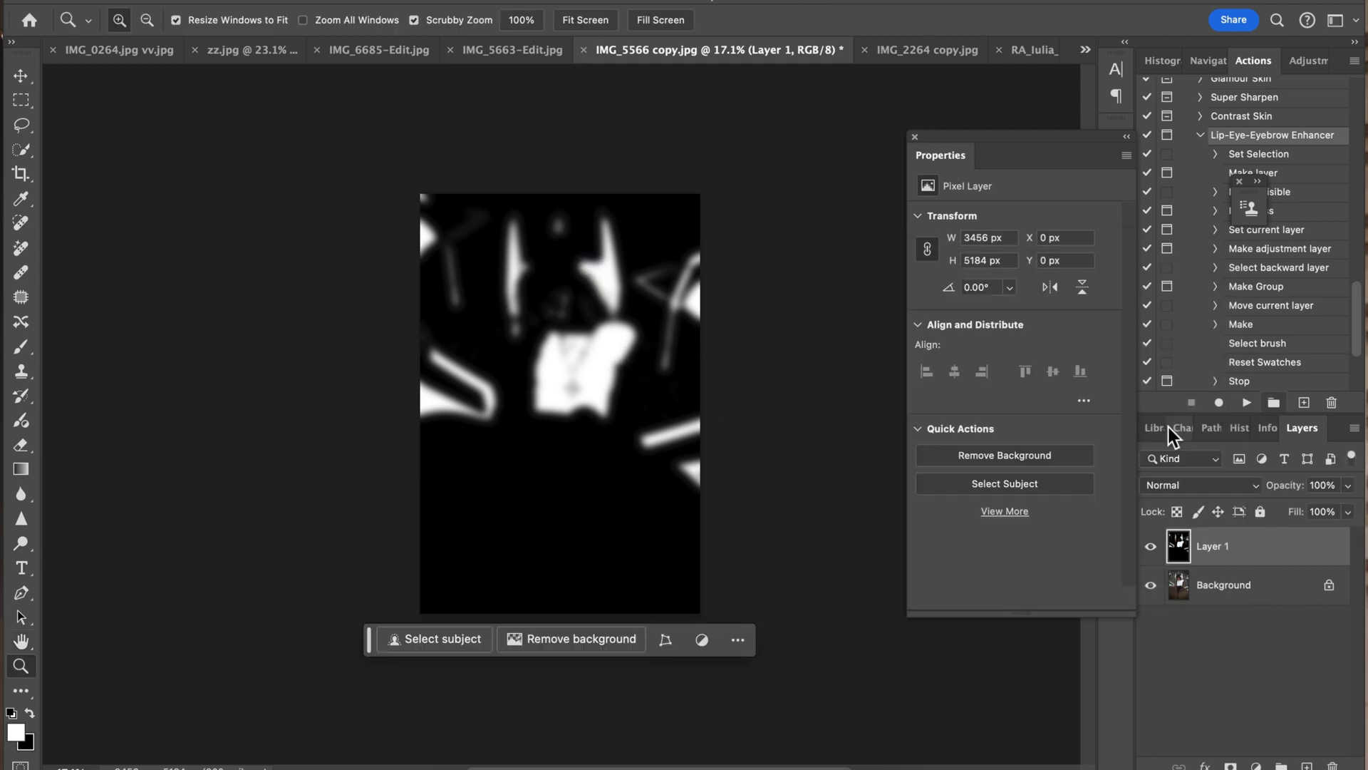
Set the blurred layer's blend mode to Screen and its opacity to 63%
left_click(1160, 485)
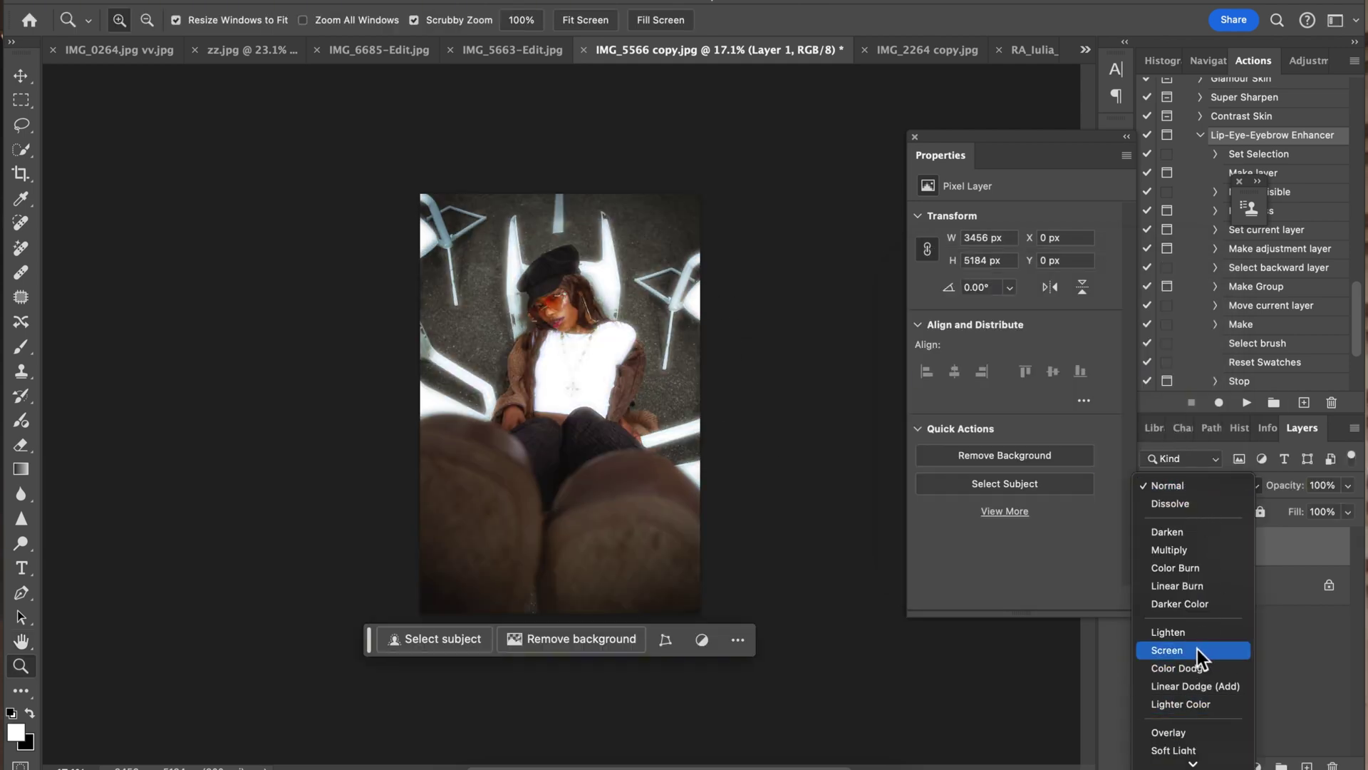
left_click(1197, 648)
left_click_drag(543, 299, 605, 357)
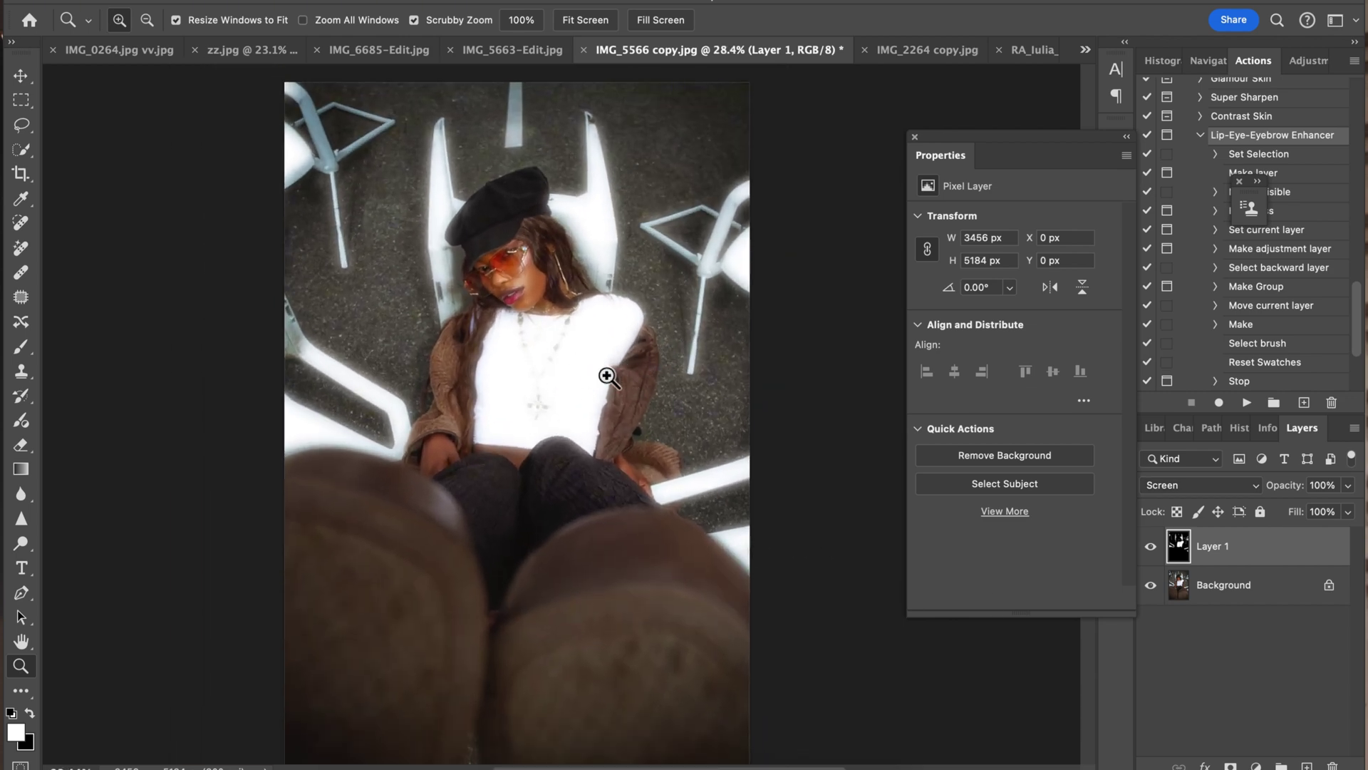
left_click_drag(607, 374, 587, 375)
left_click_drag(1348, 491, 1318, 507)
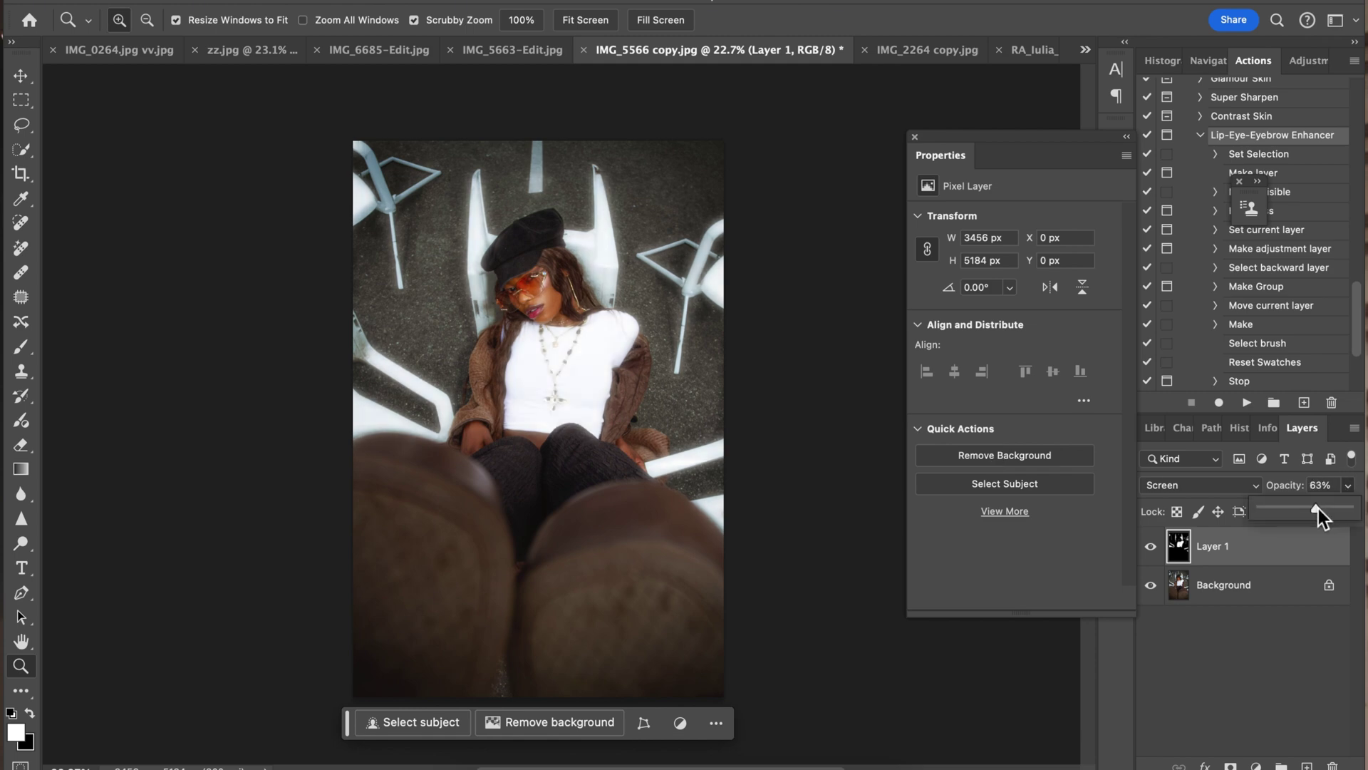
left_click(1278, 555)
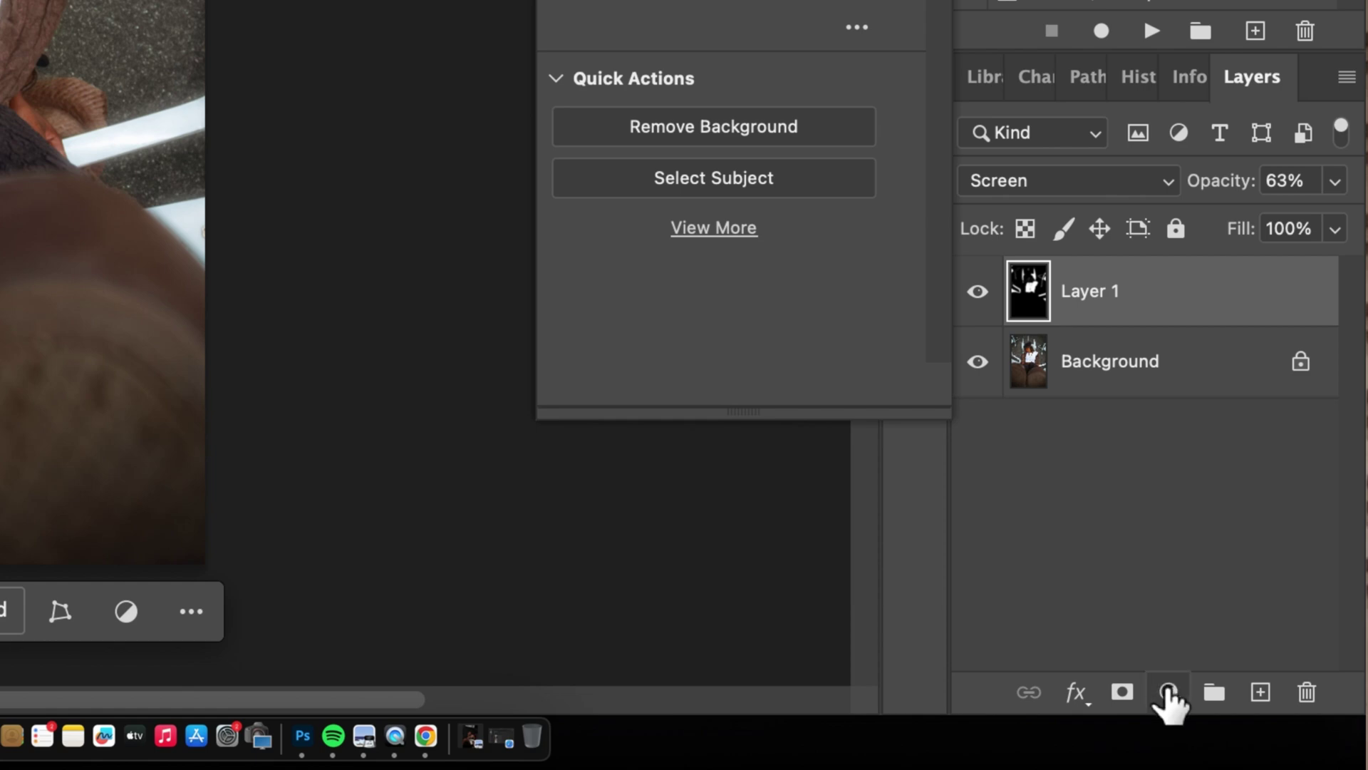
Add a pure red (ff0000) solid color fill layer above the blurred layer and clip it to that layer
left_click(1254, 766)
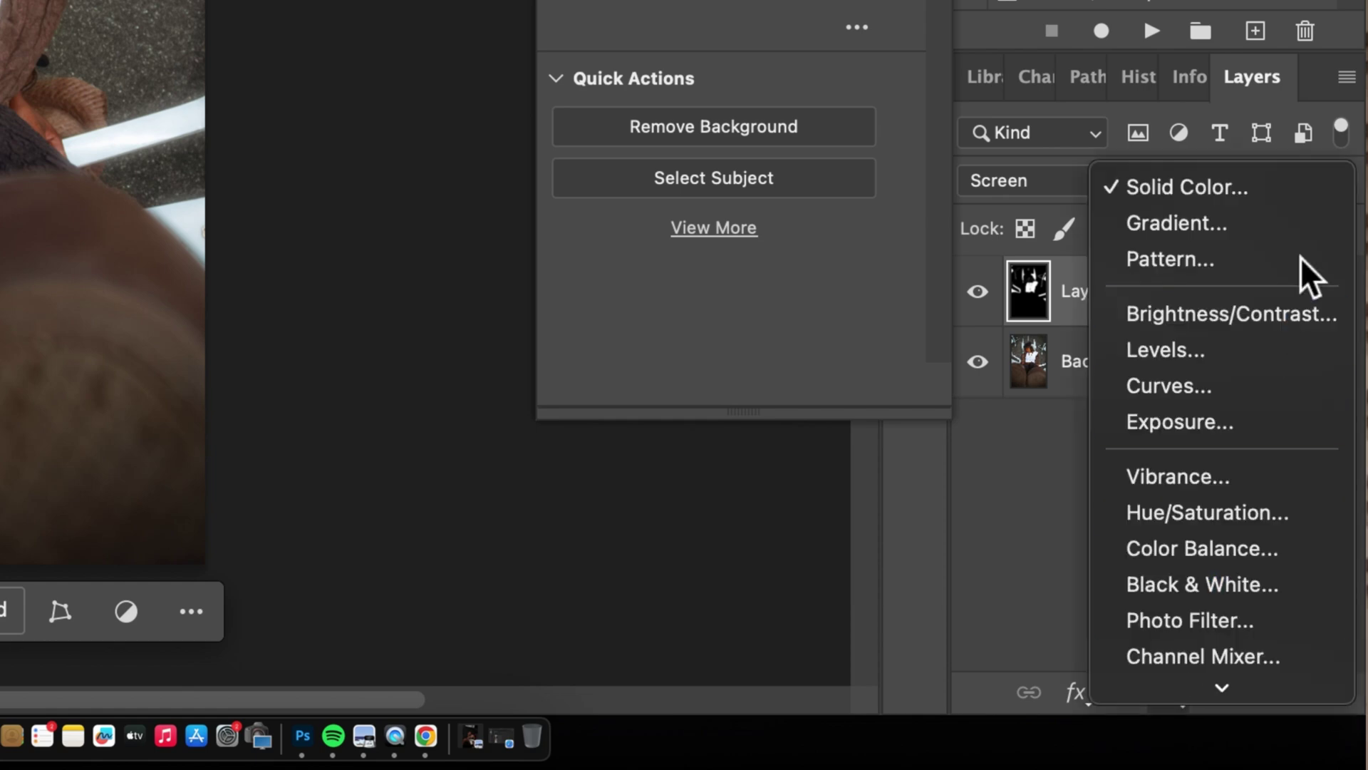
left_click(1262, 188)
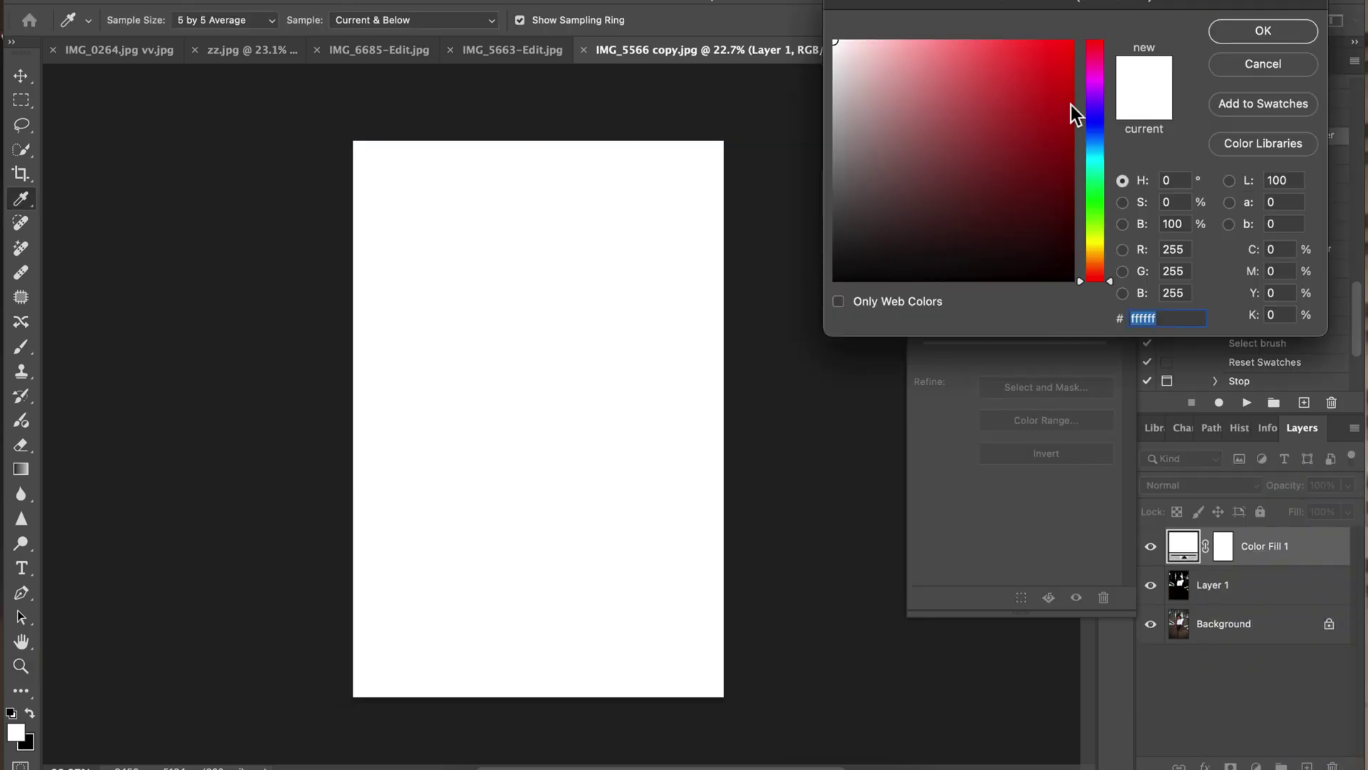
mouse_move(1027, 77)
left_mouse_down()
mouse_move(1084, 43)
mouse_move(1182, 35)
left_mouse_up()
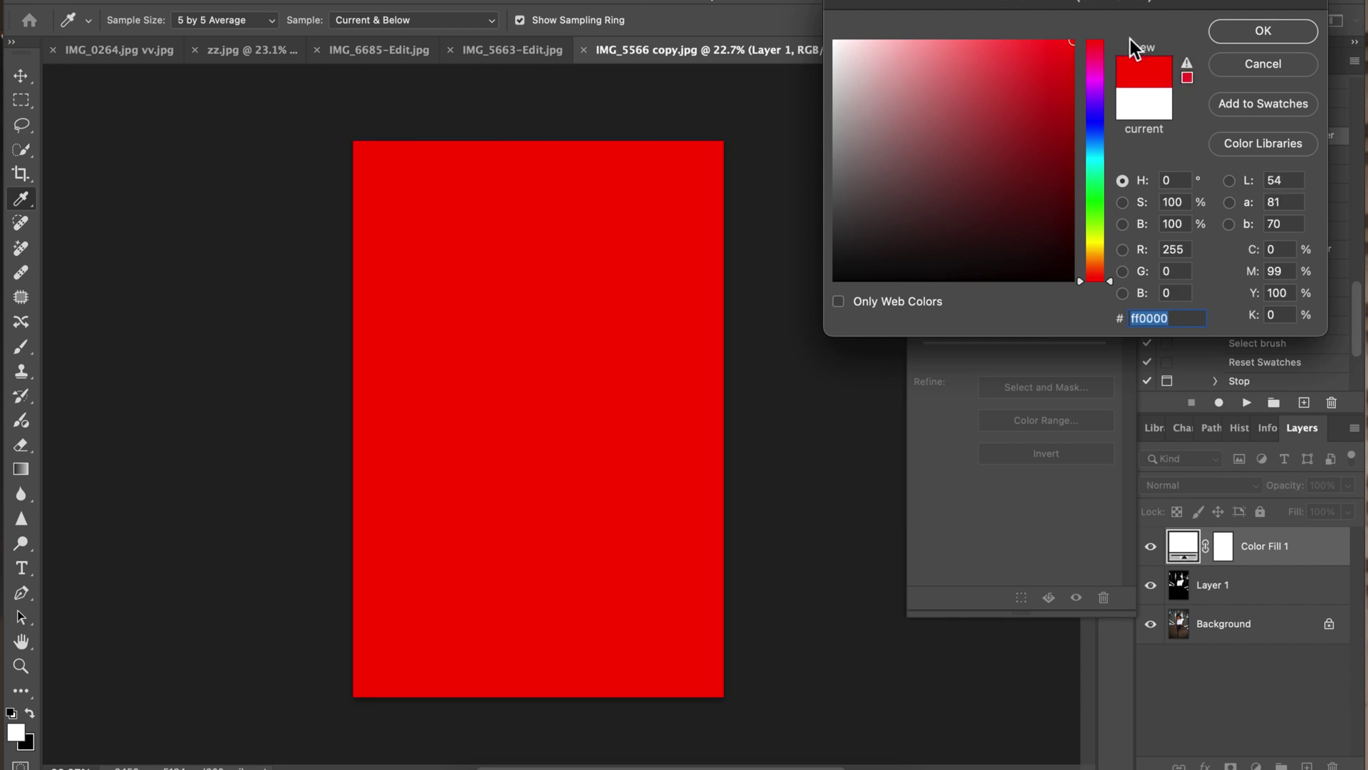
left_click(1261, 29)
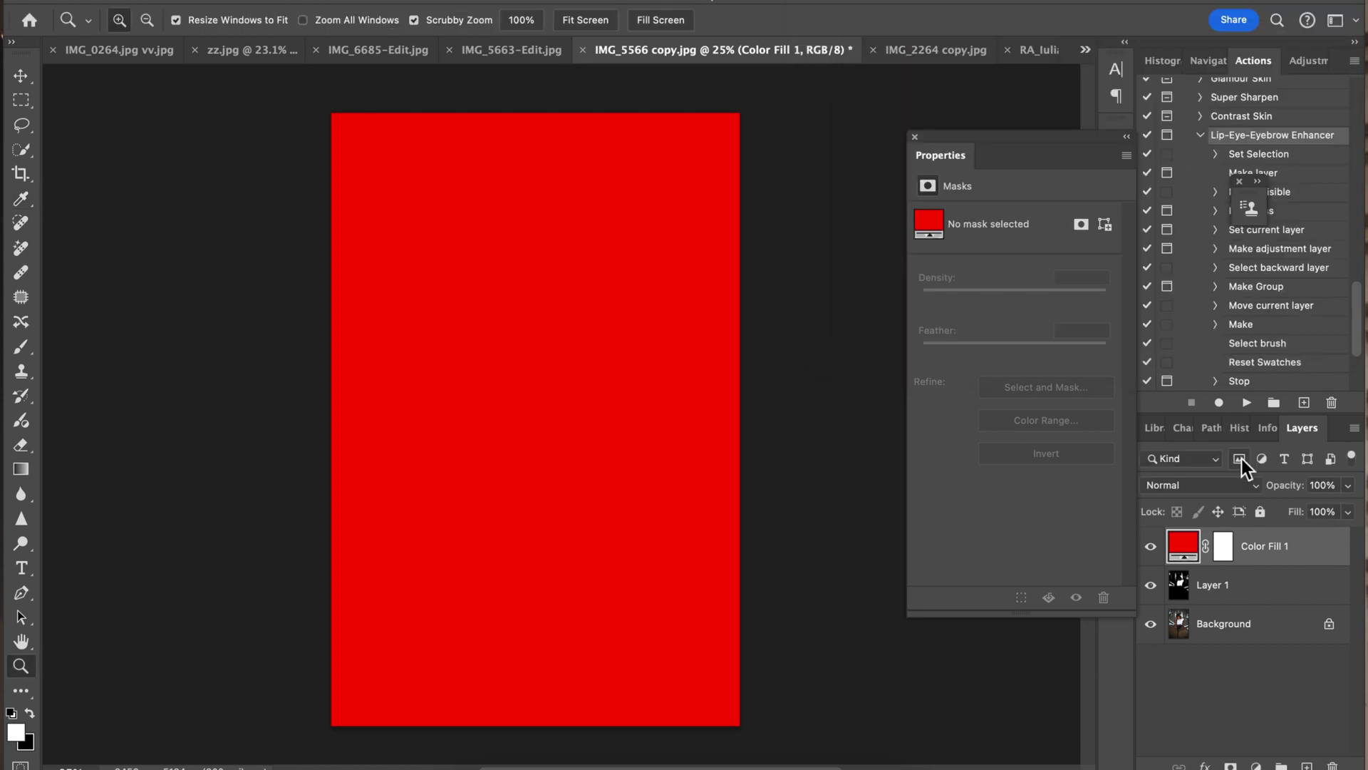
right_click(1334, 559)
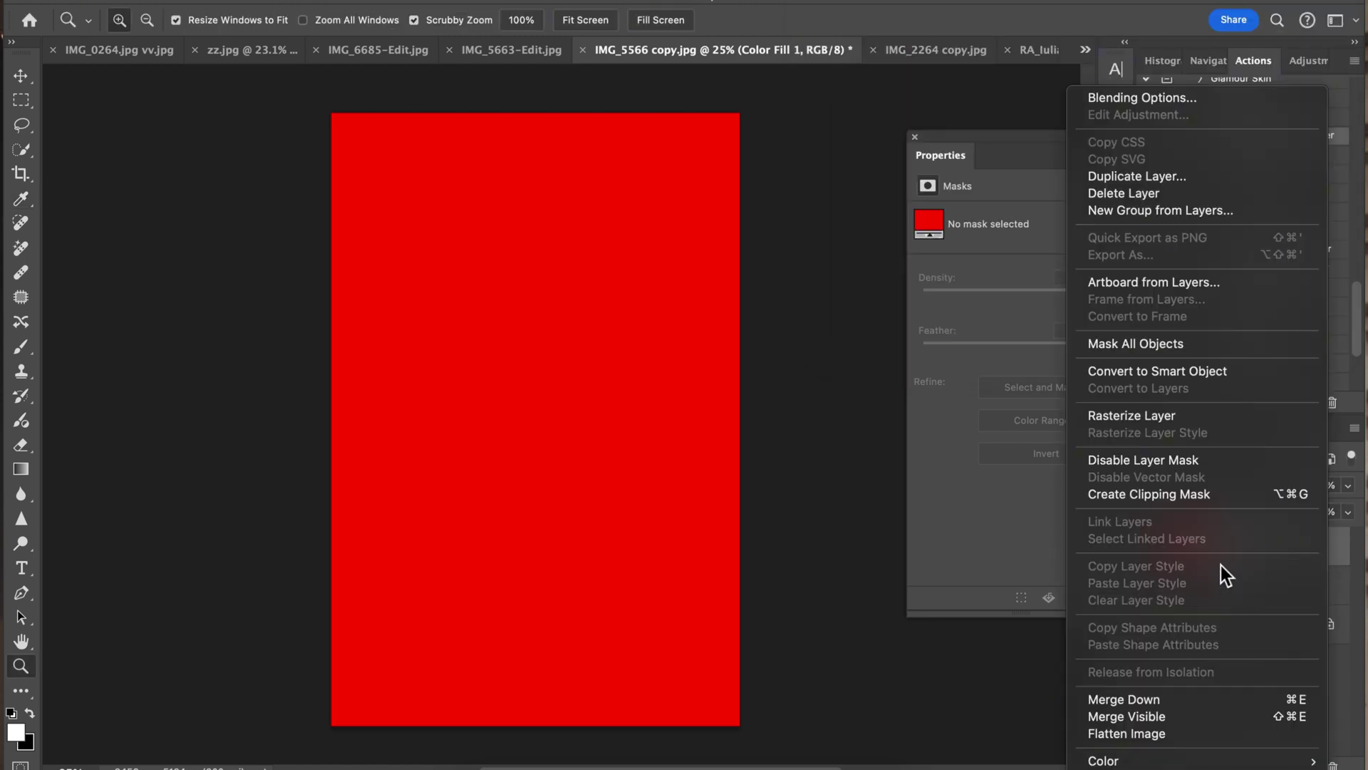
left_click(1203, 499)
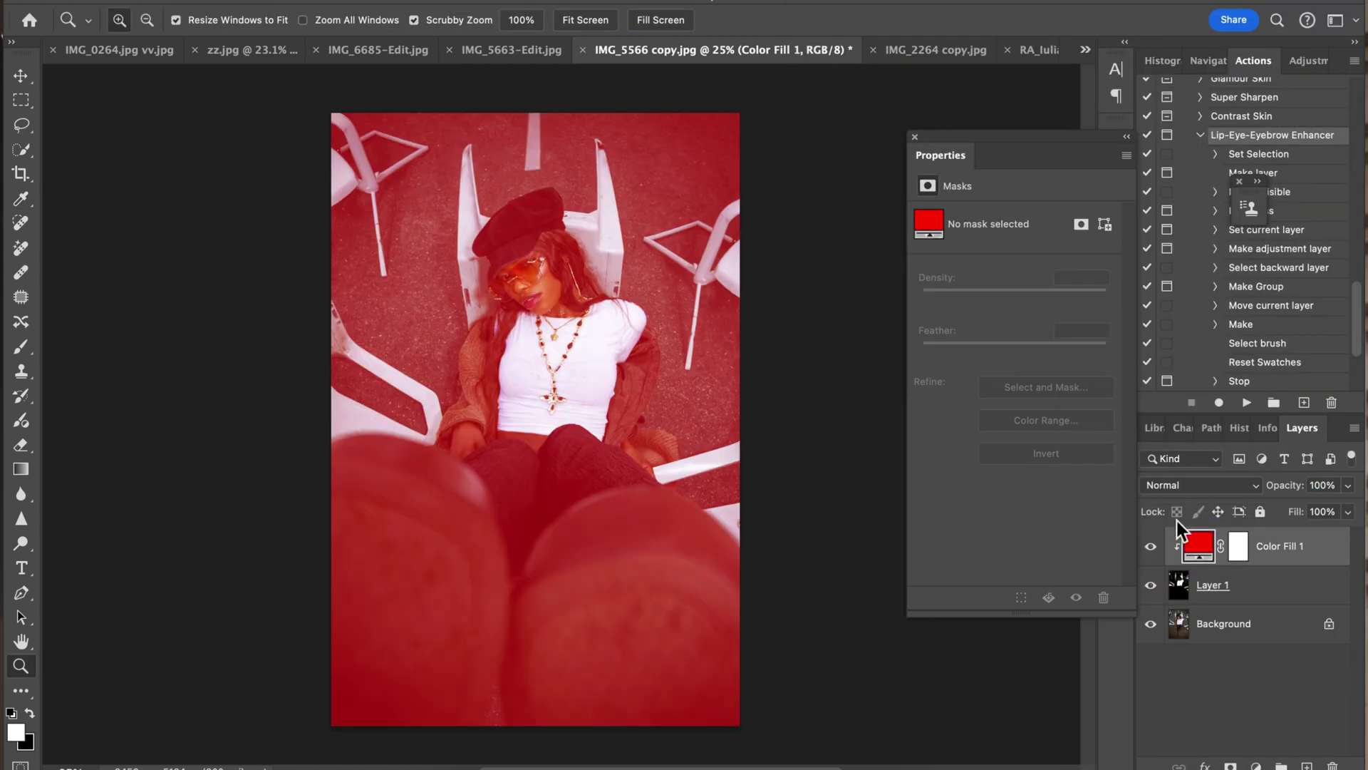
Blend the clipped red fill layer in Soft Light at 40% fill and group it with the blurred layer
left_click(1200, 493)
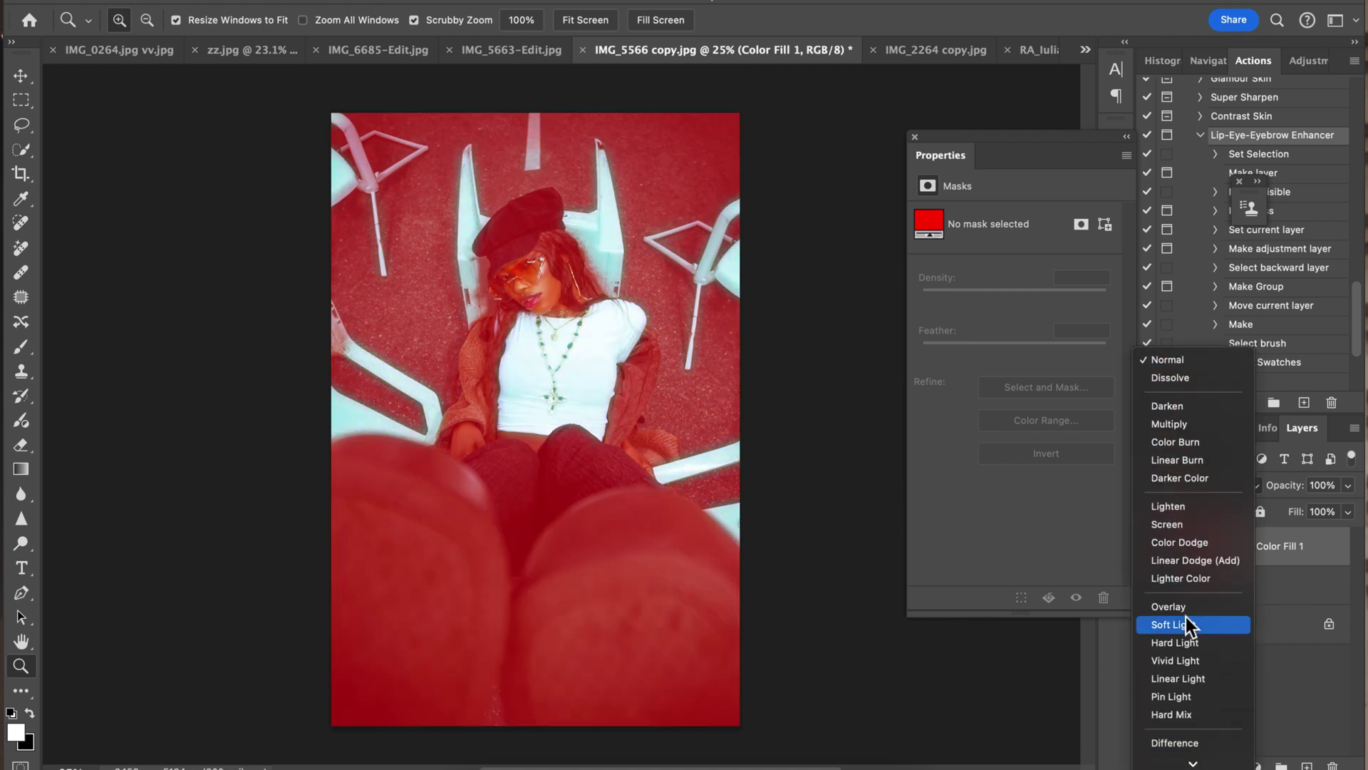
left_click(1185, 626)
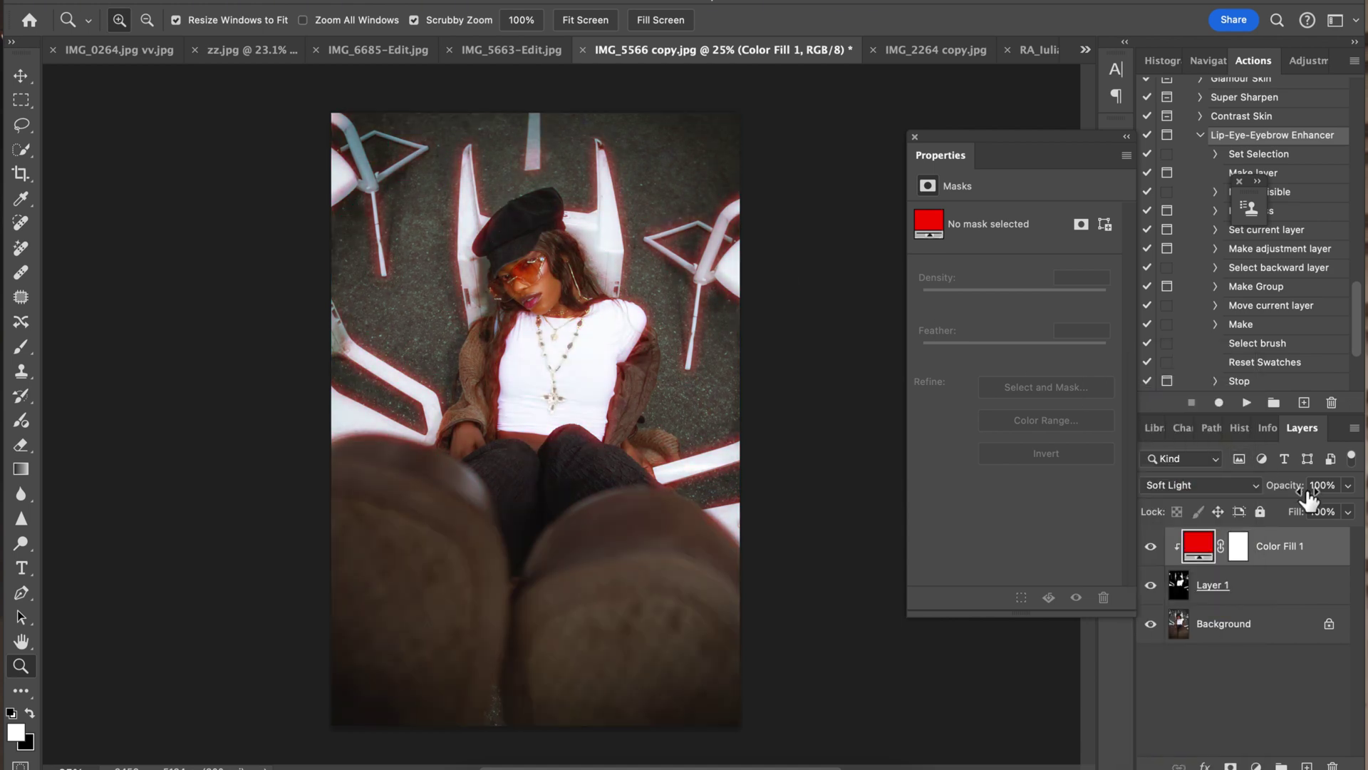
left_click(1345, 514)
left_click_drag(1346, 533, 1301, 536)
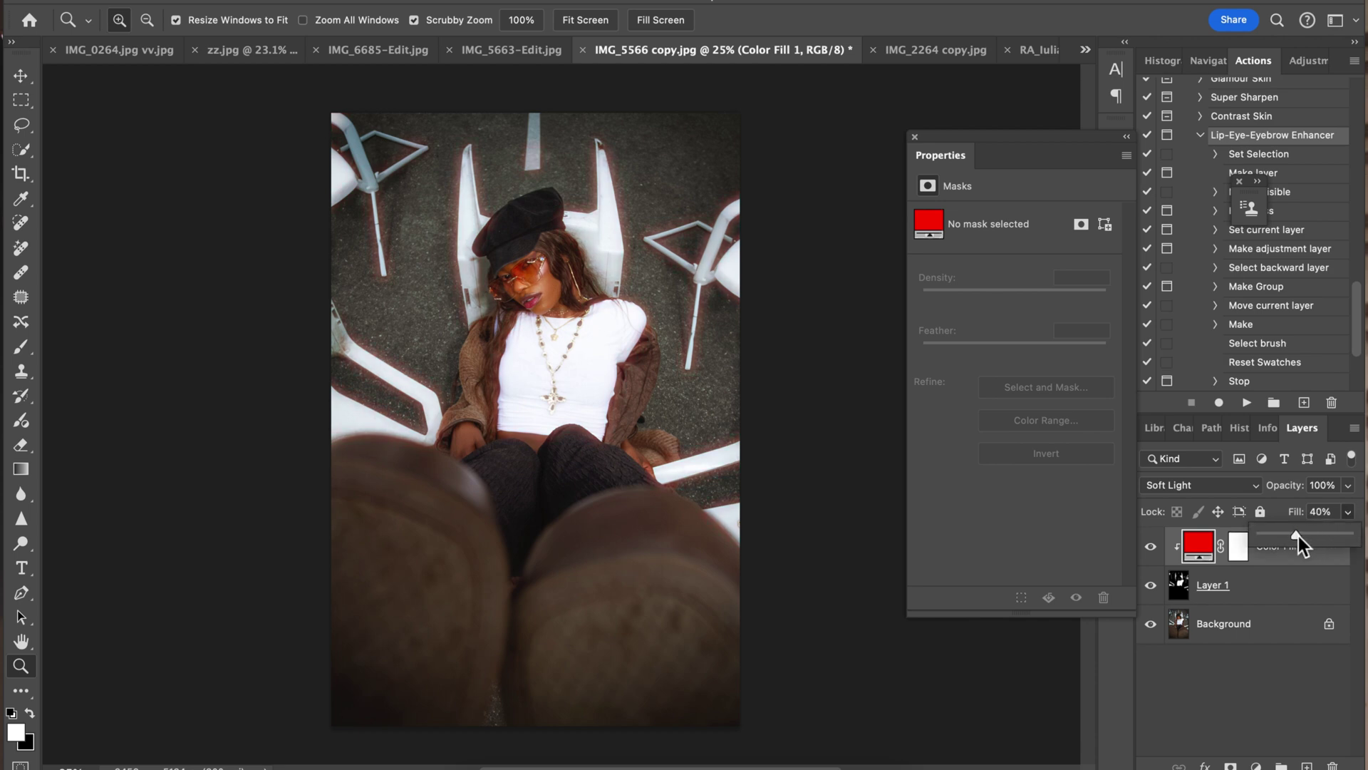
key("ctrl+g")
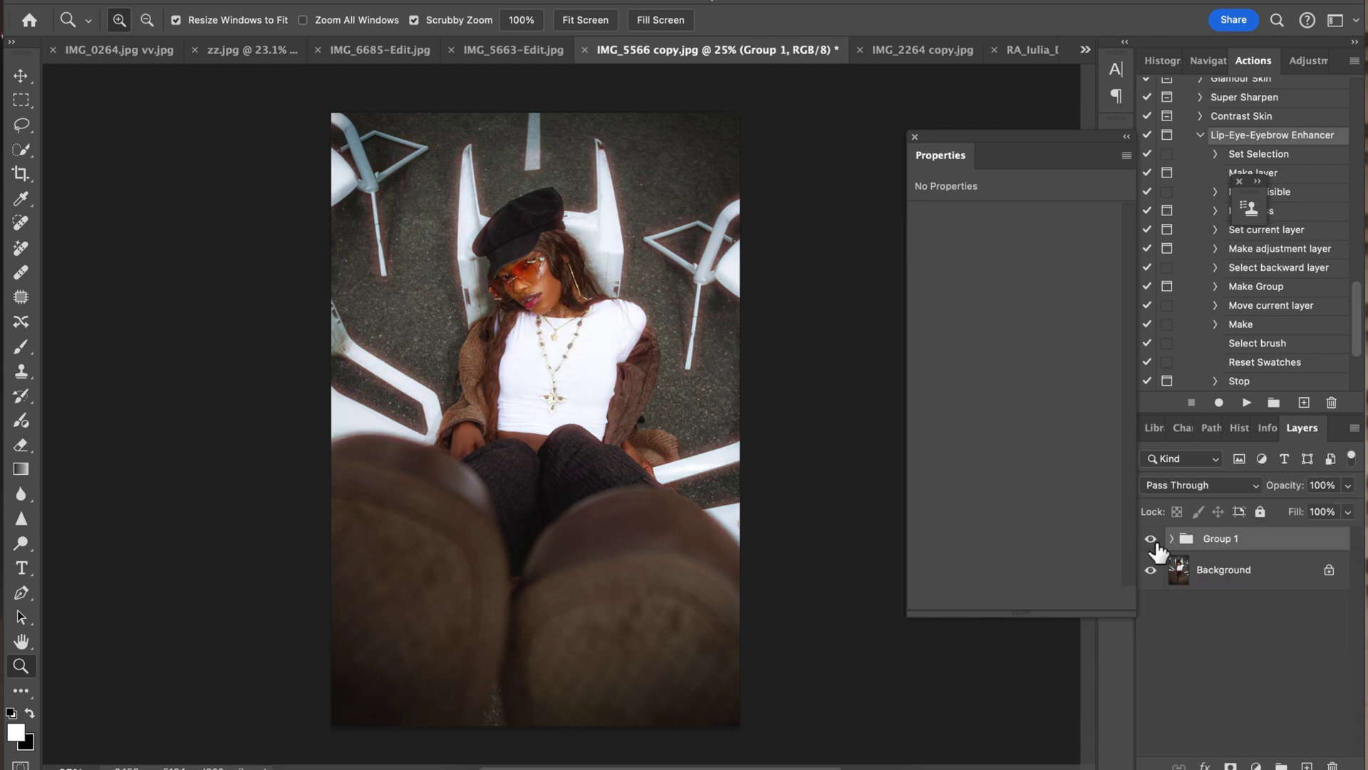
In zz.jpg, duplicate the Background layer and mask the duplicate to the automatically selected subject
key("ctrl+shift+Tab")
key("ctrl+shift+Tab")
key("ctrl+shift+Tab")
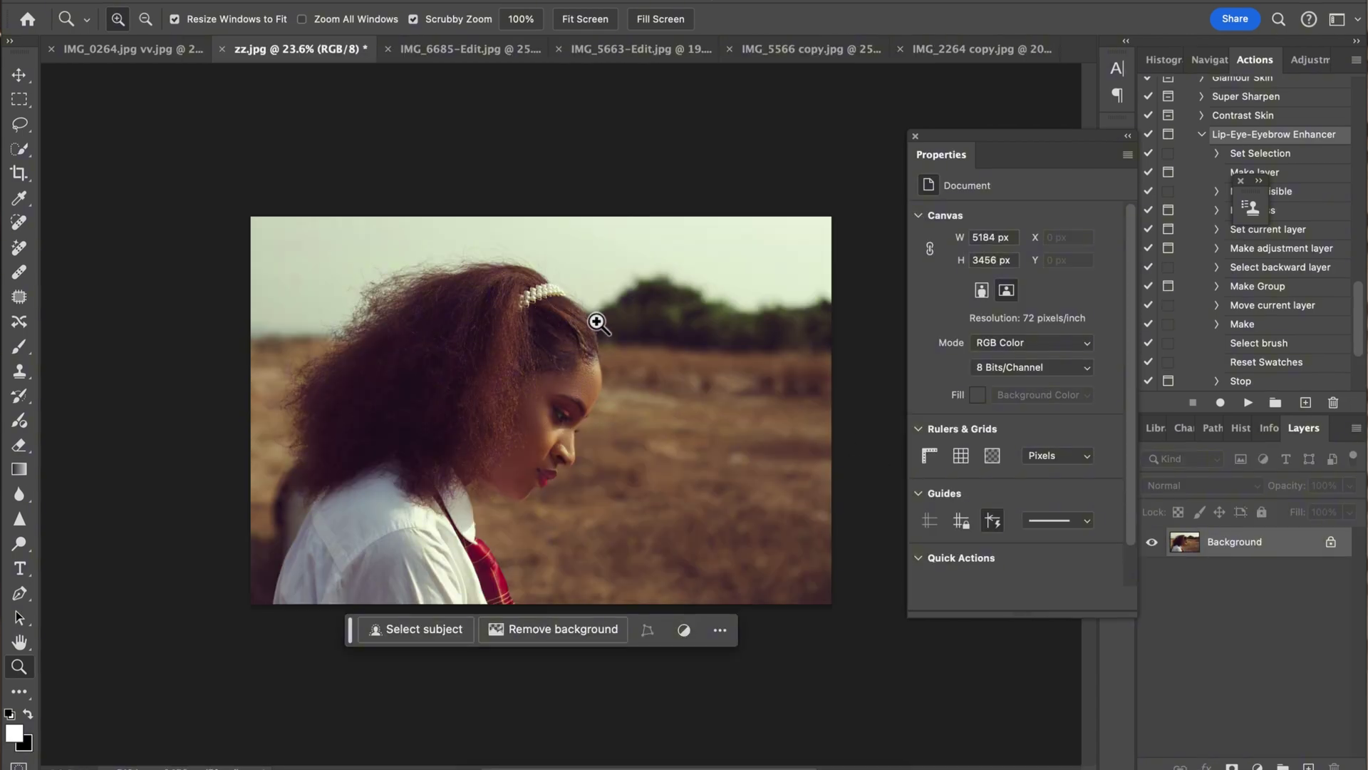
key("ctrl+j")
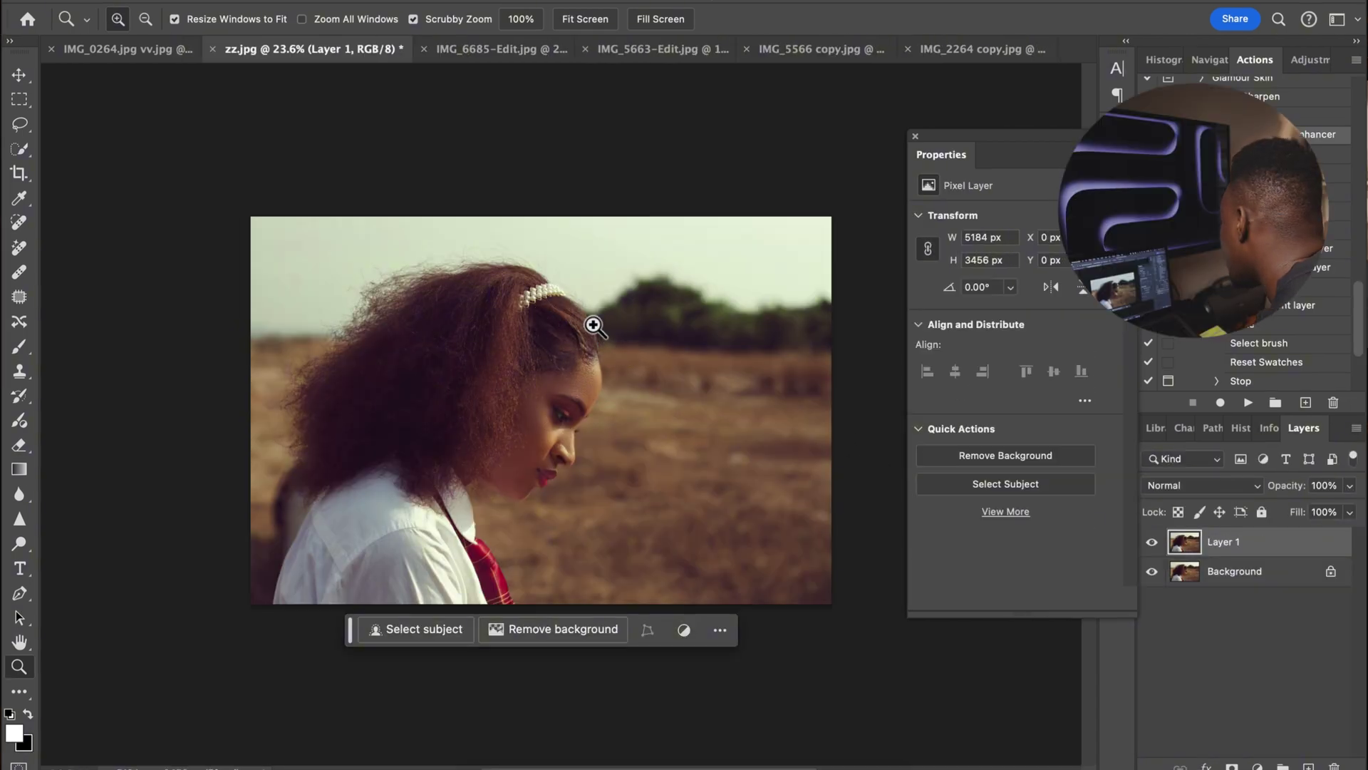
left_click(19, 149)
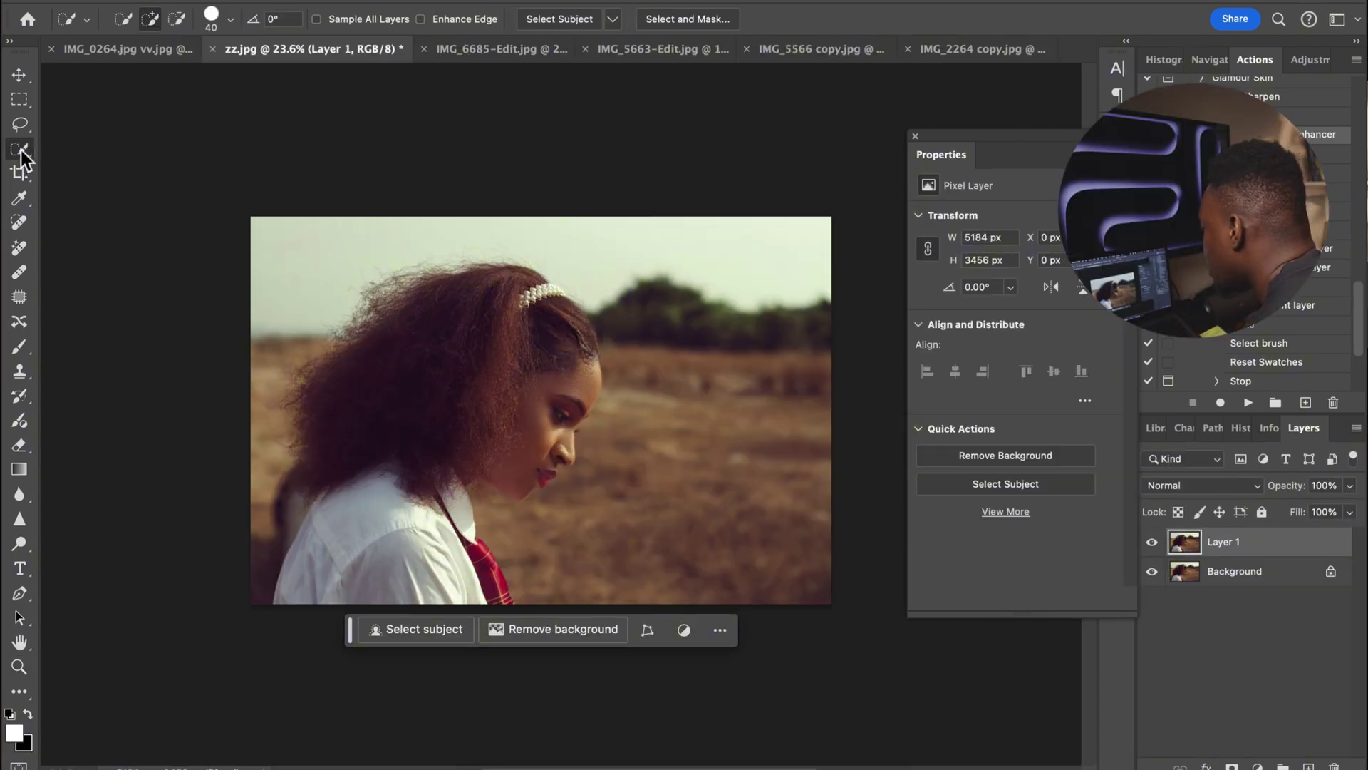
left_click(550, 16)
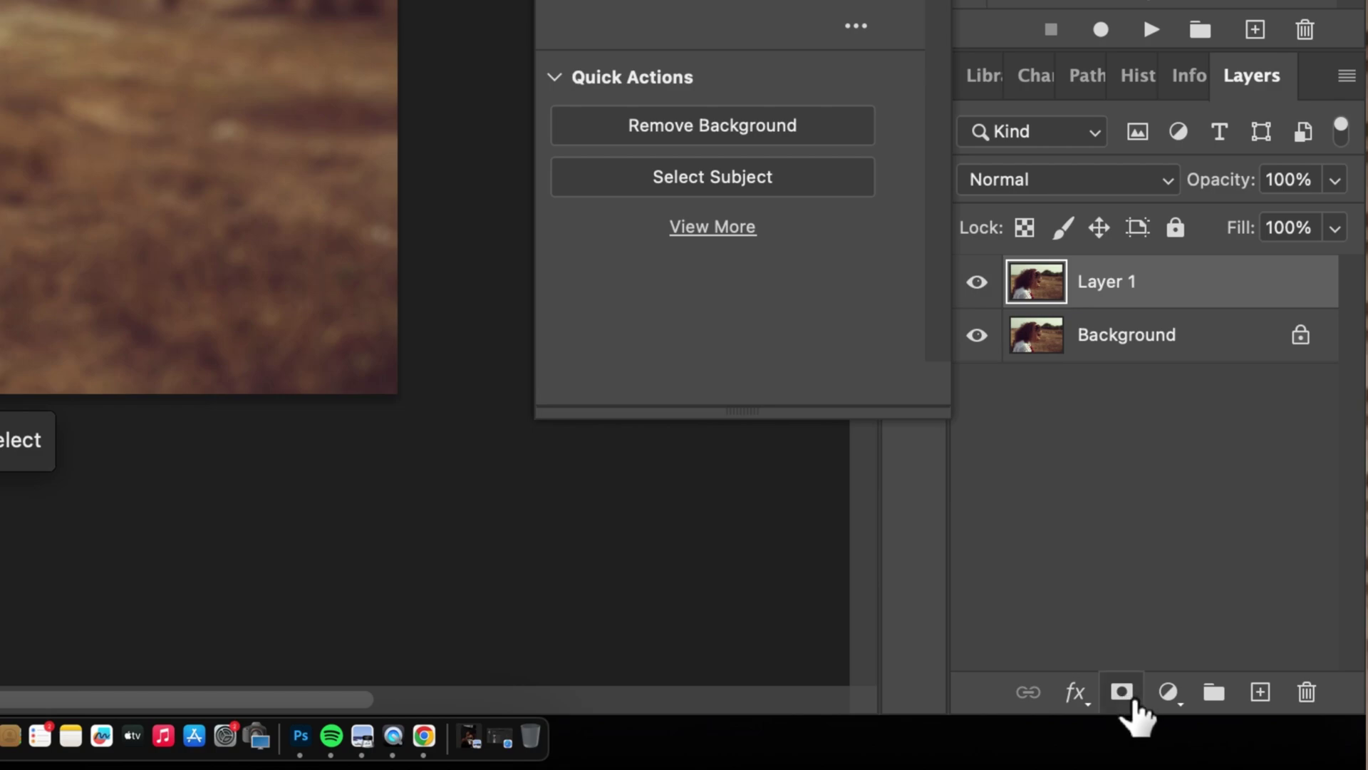
left_click(1231, 767)
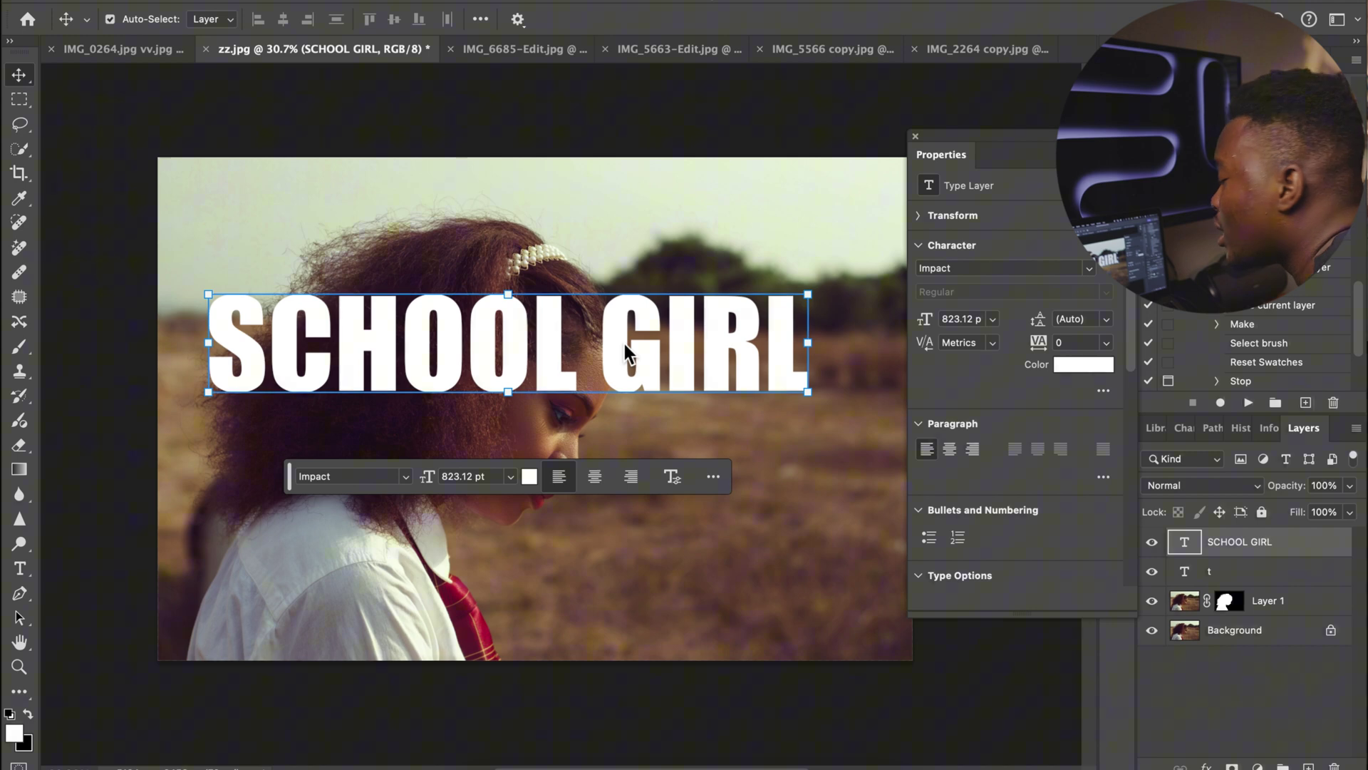
Move the SCHOOL GIRL text slightly up and left, and place a duplicate of its layer between masked Layer 1 and the Background
left_click_drag(623, 341, 609, 329)
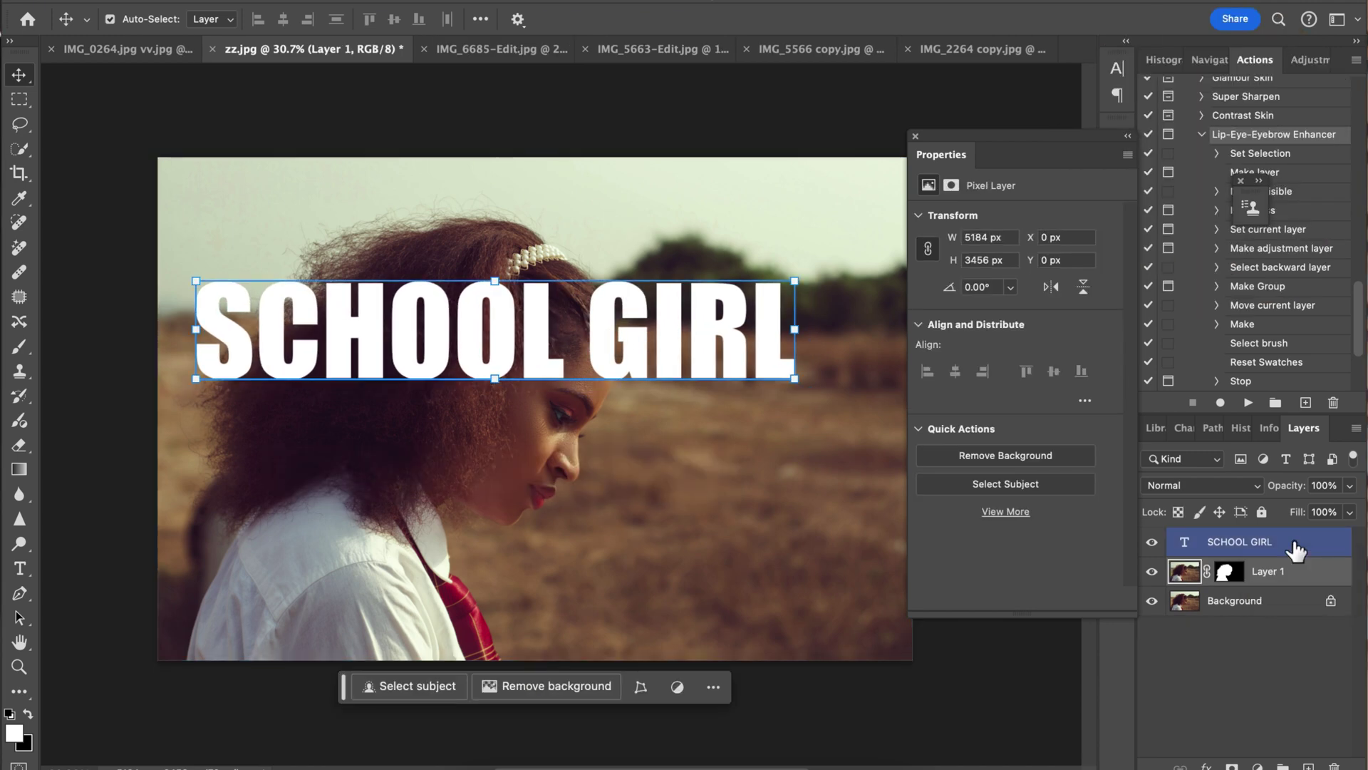
left_click(1295, 548)
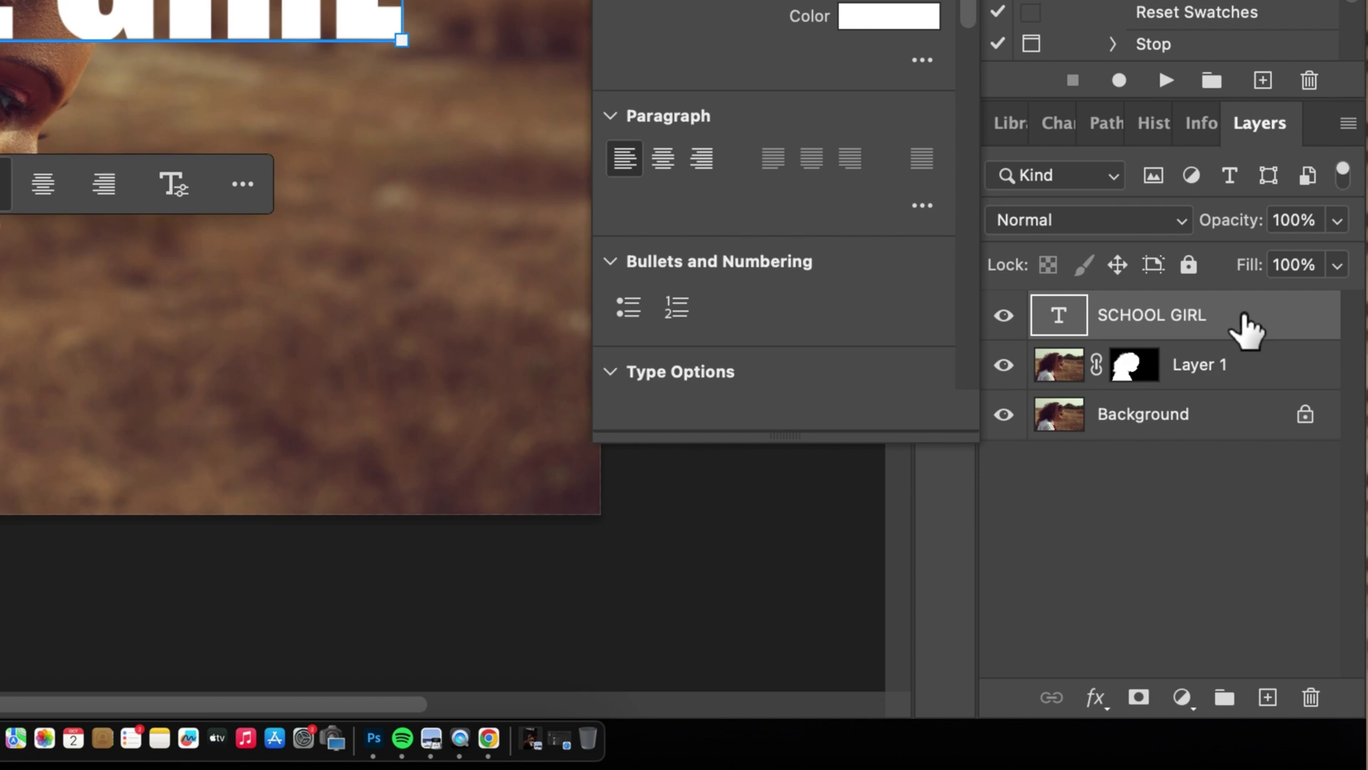
key("super+j")
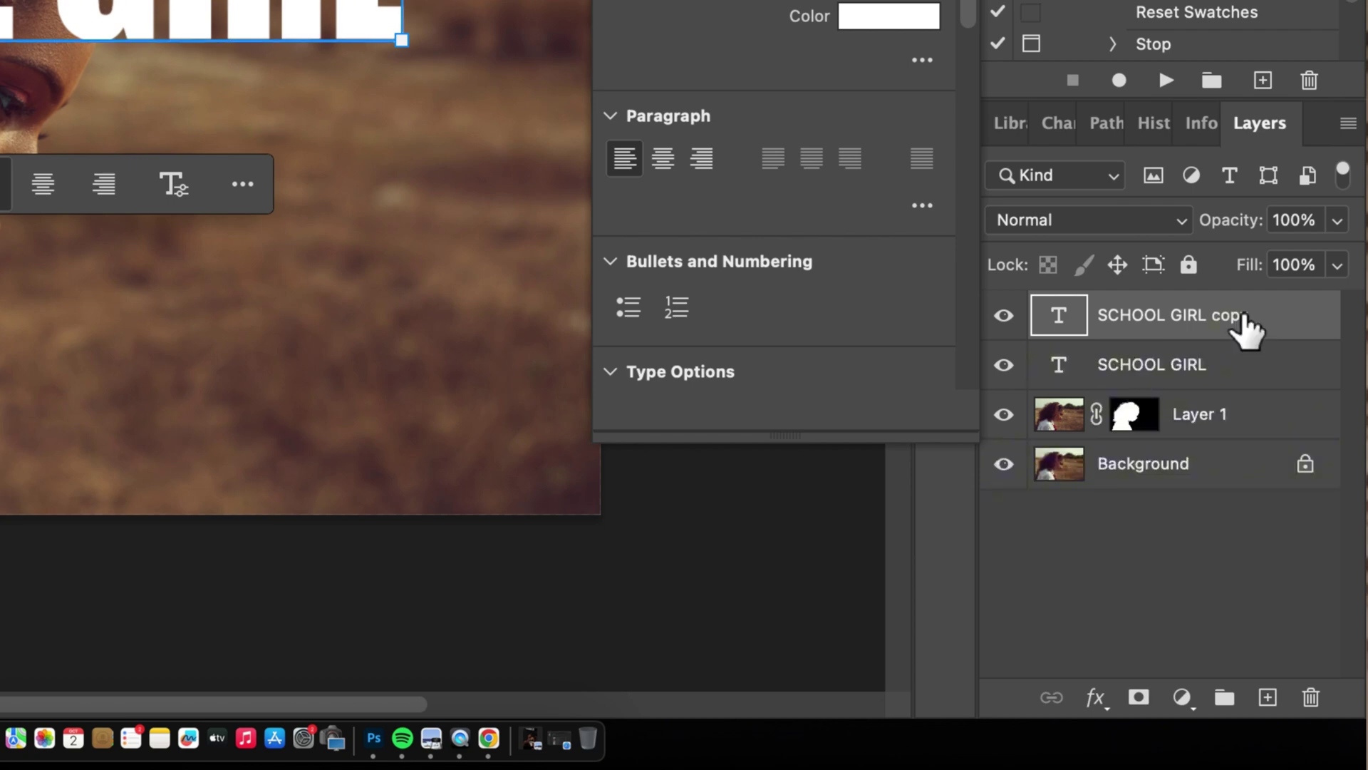
left_click_drag(1243, 315, 1241, 448)
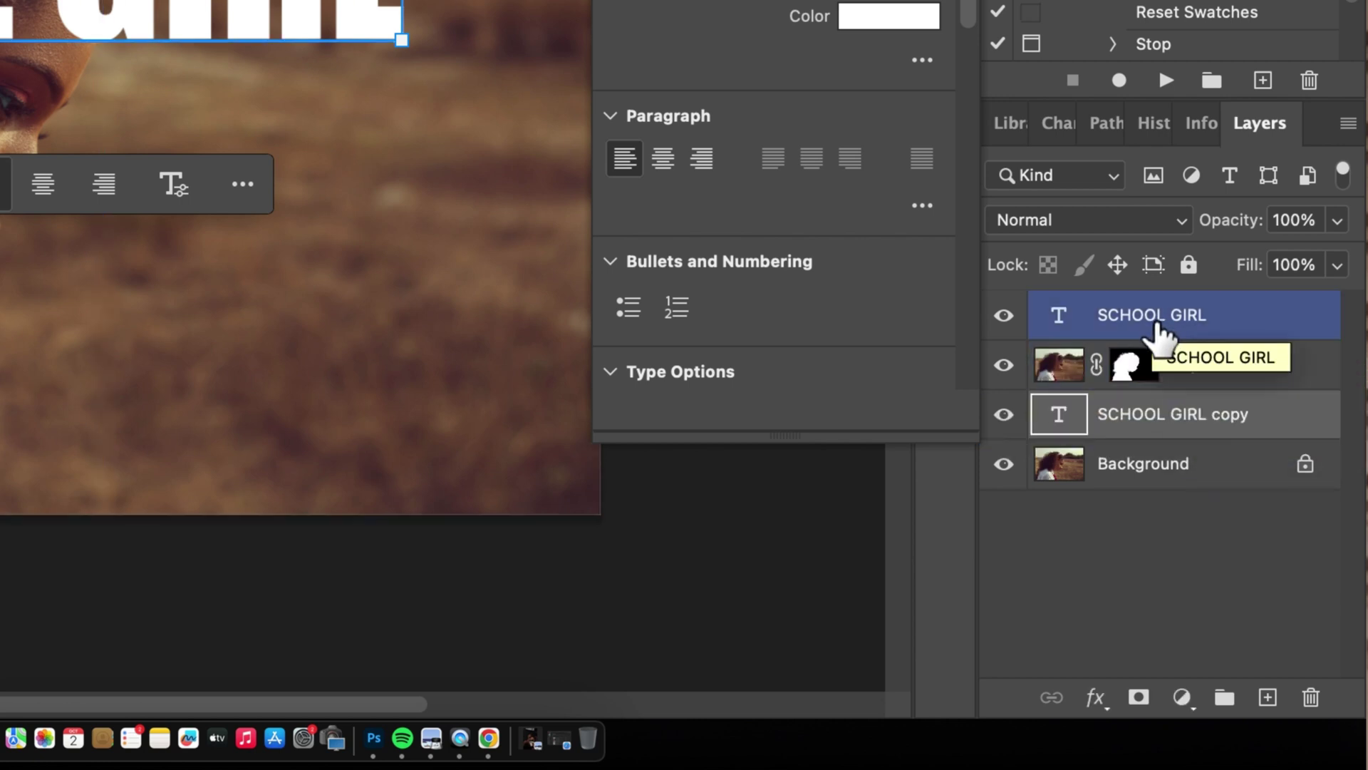
Reduce the fill of the top SCHOOL GIRL text layer, above the masked subject, to 0%
left_click(1156, 322)
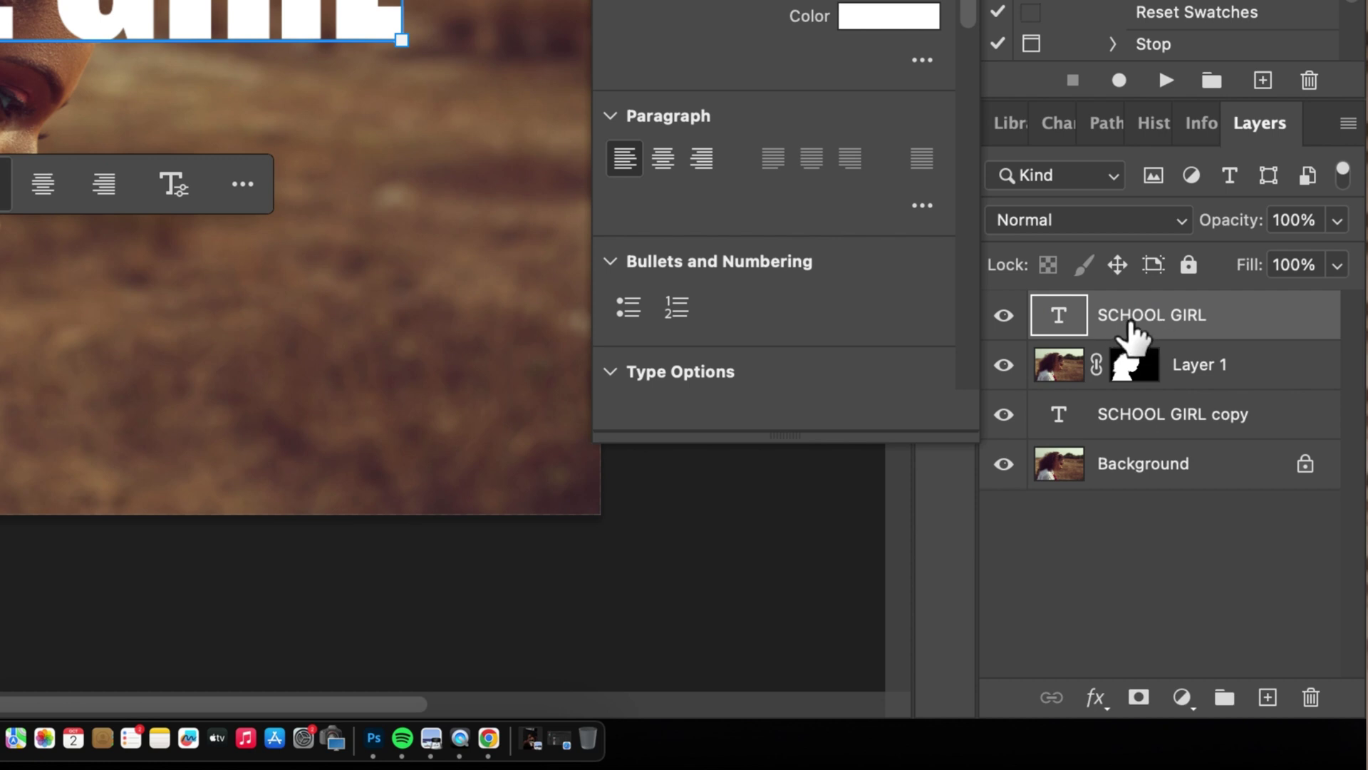
left_click(1337, 265)
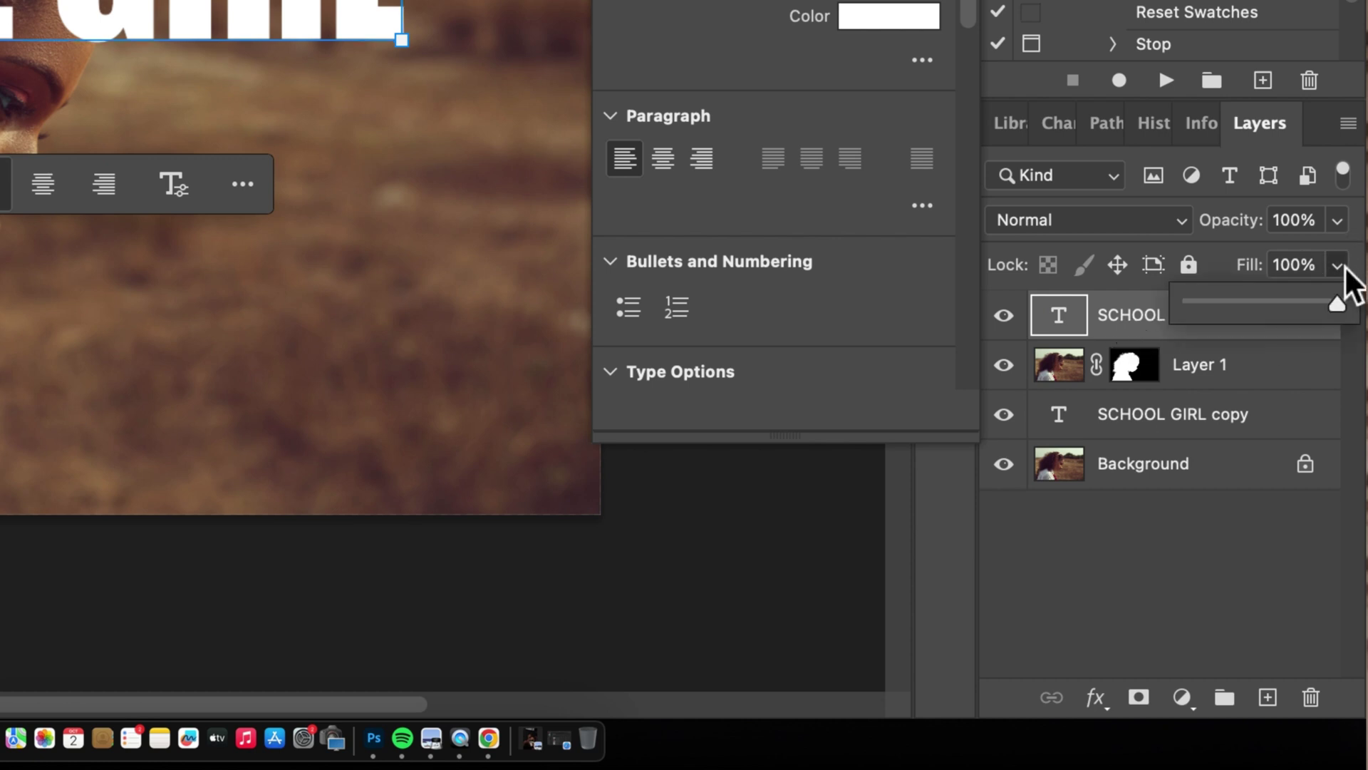
left_click_drag(1225, 307, 1190, 307)
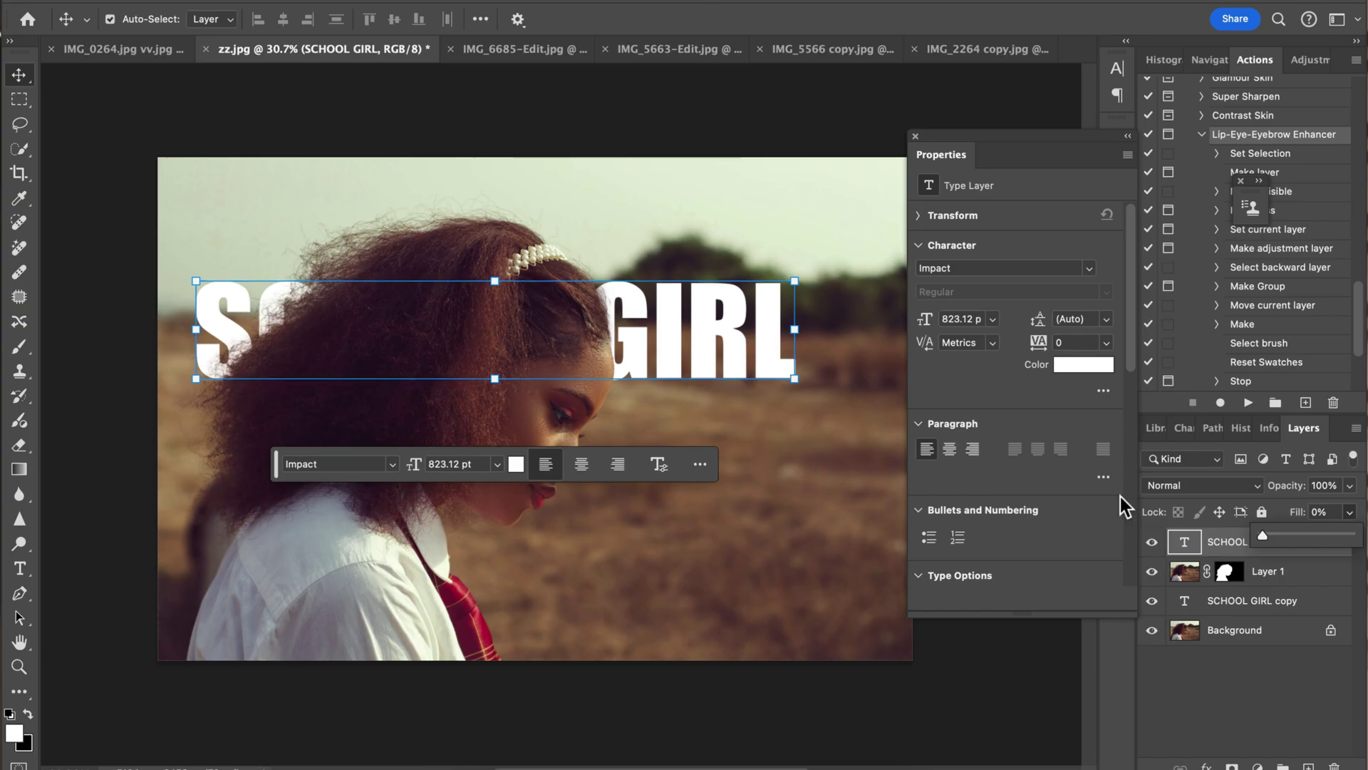
left_click(1254, 601)
left_click(1244, 563)
left_click(1243, 550)
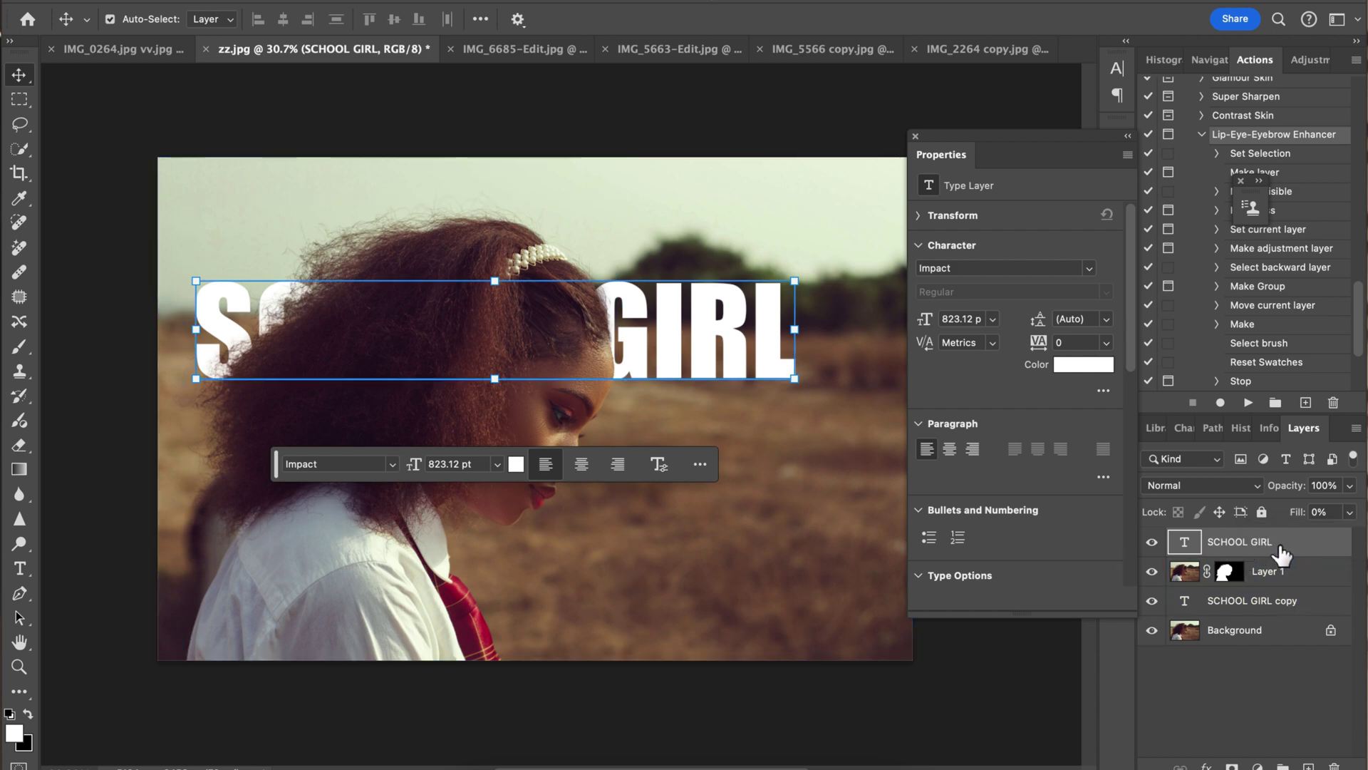
Give the top SCHOOL GIRL layer a 1 px white centered stroke and move both text layers together slightly down and left
double_click(1283, 549)
left_click_drag(998, 109, 1060, 30)
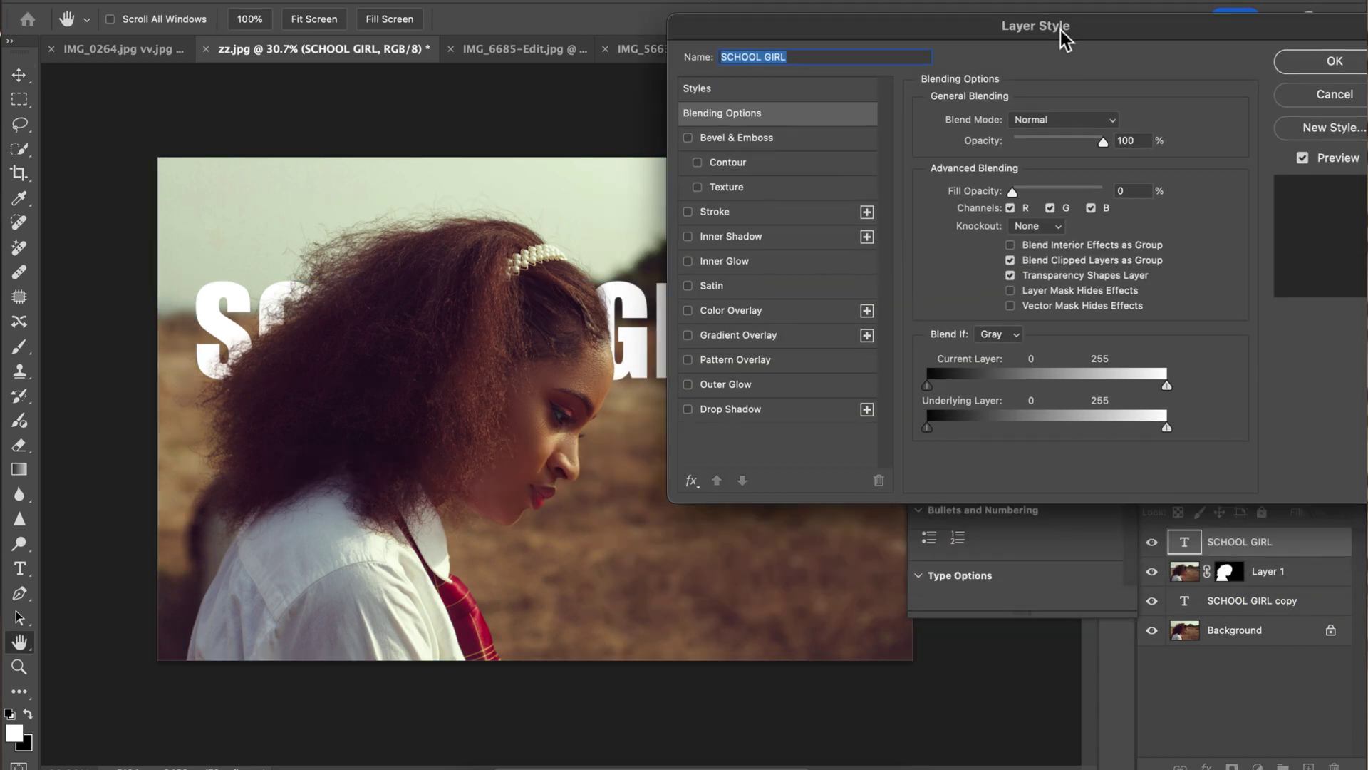
left_click(741, 218)
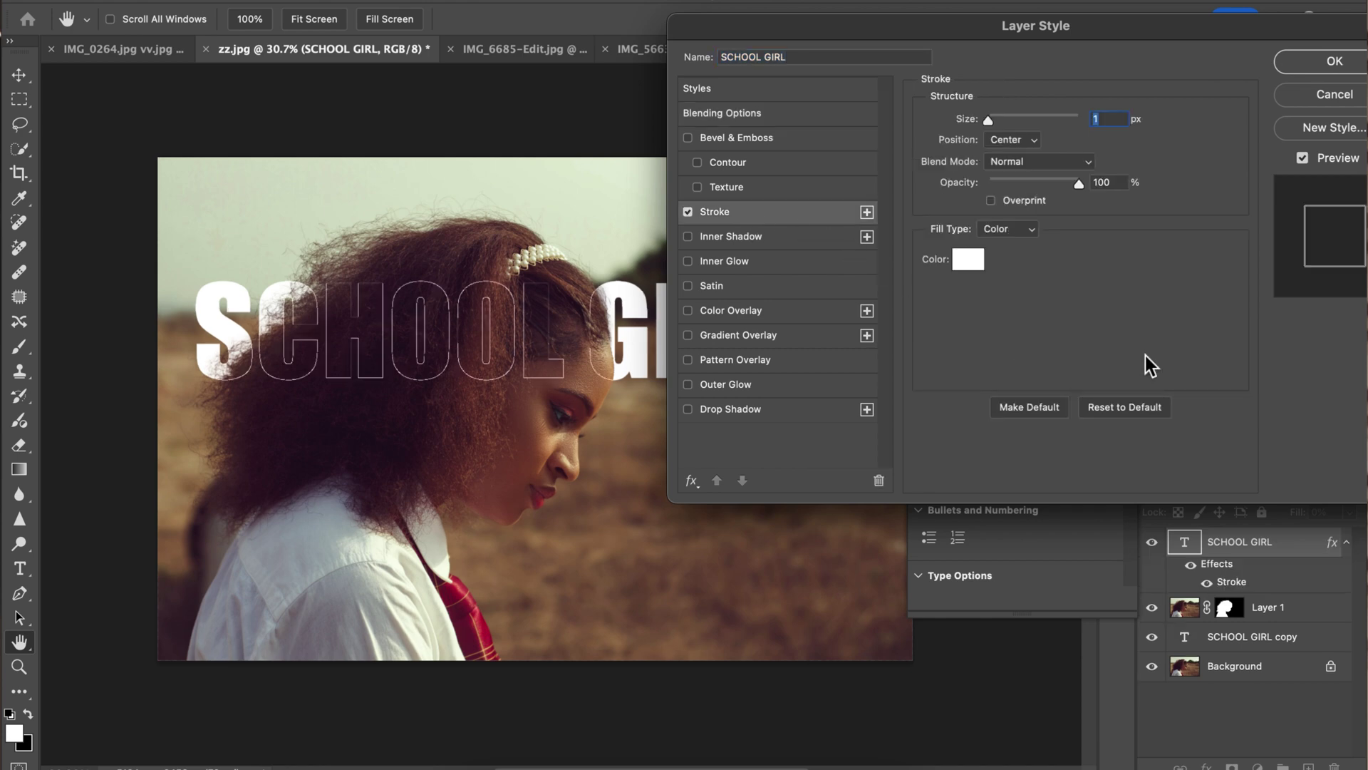
left_click_drag(1109, 31, 1030, 29)
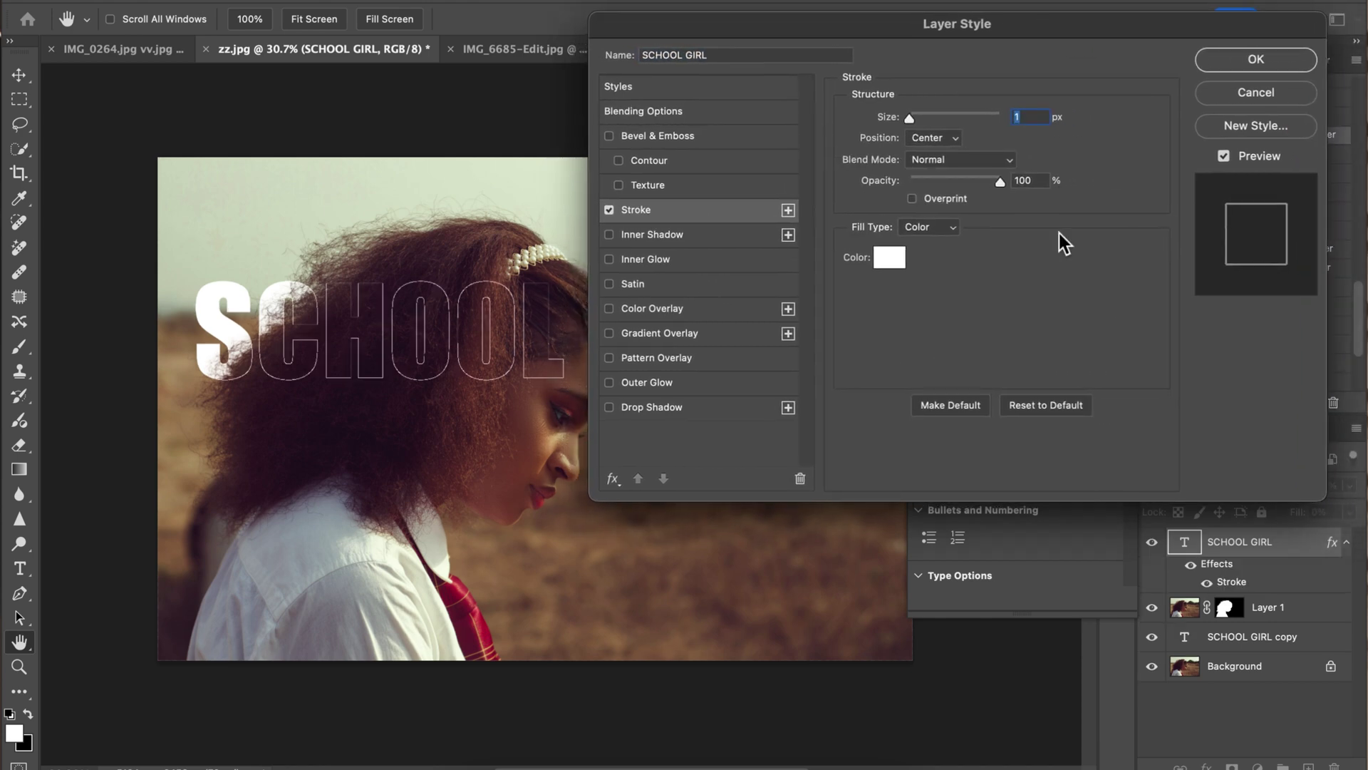
left_click_drag(865, 26, 897, 35)
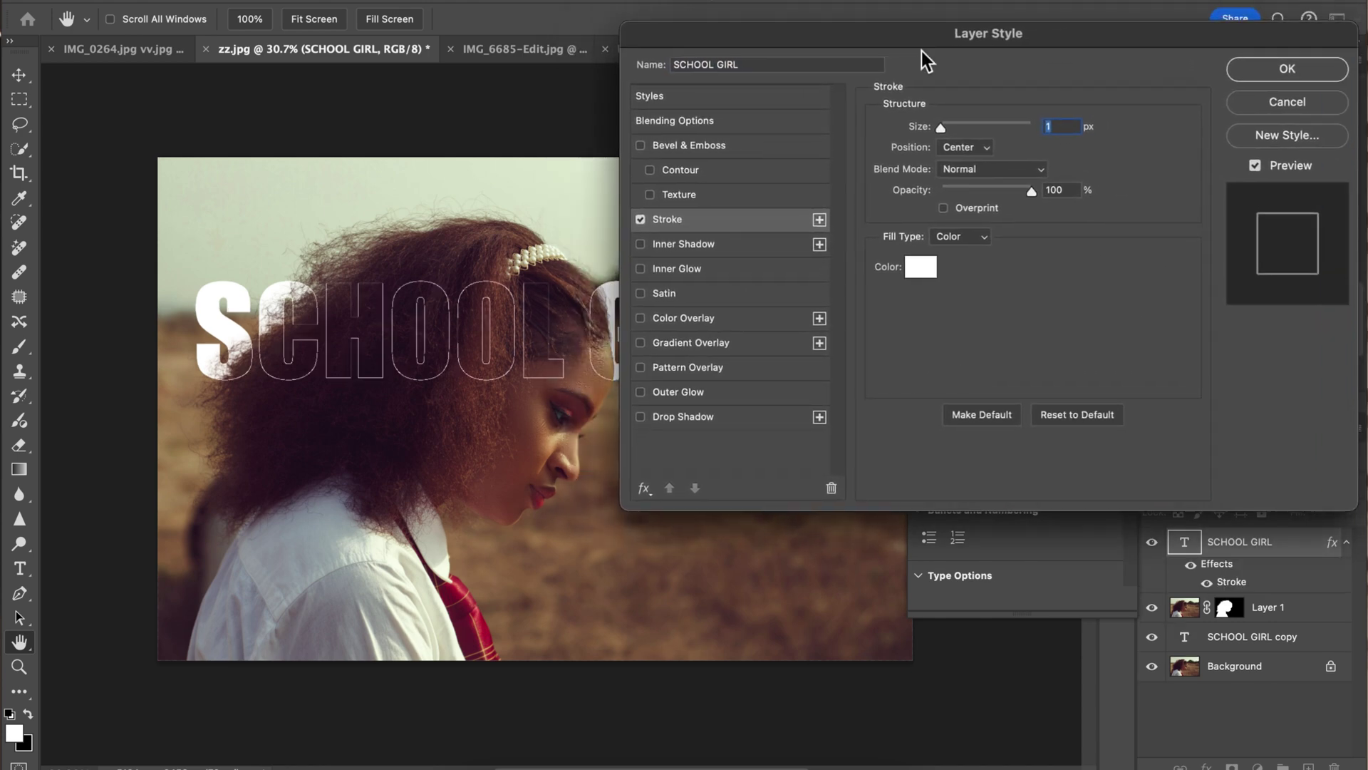
left_click(1242, 69)
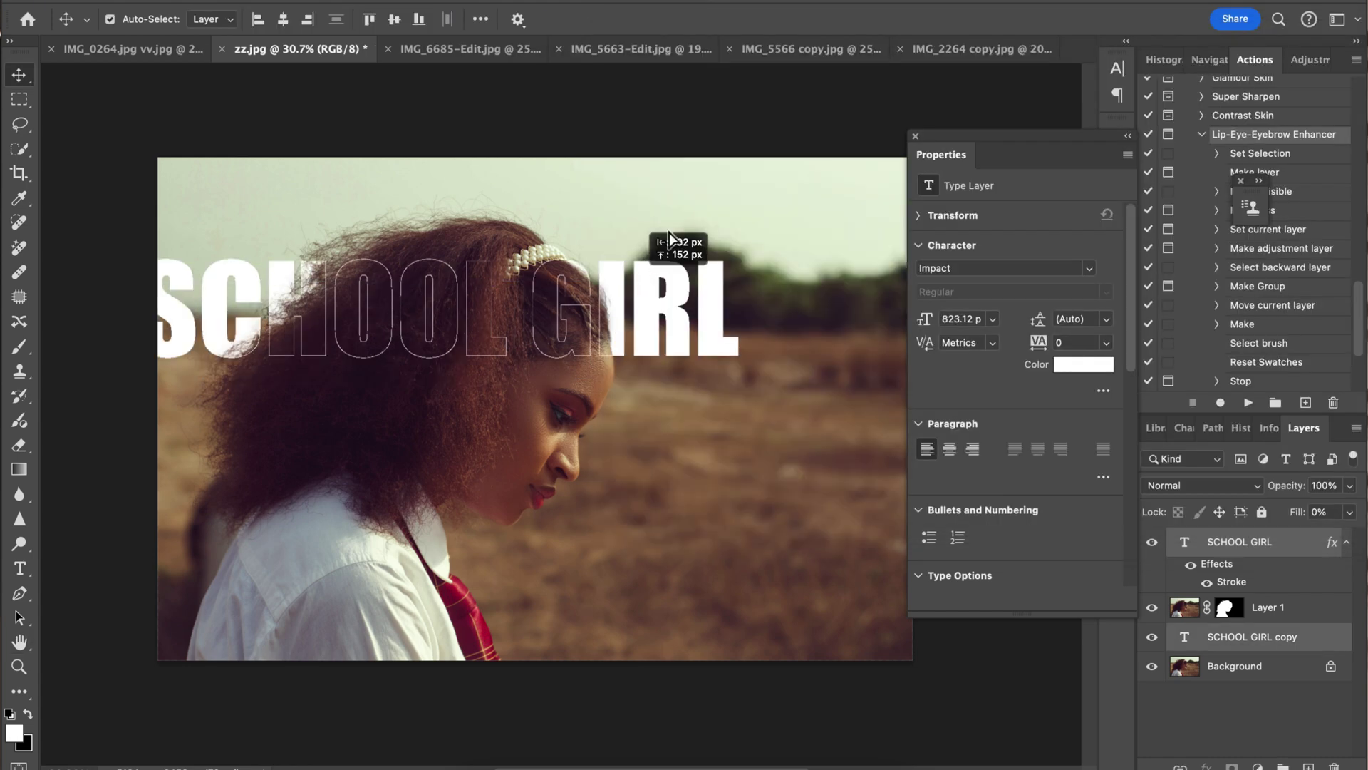
left_click_drag(669, 232, 682, 327)
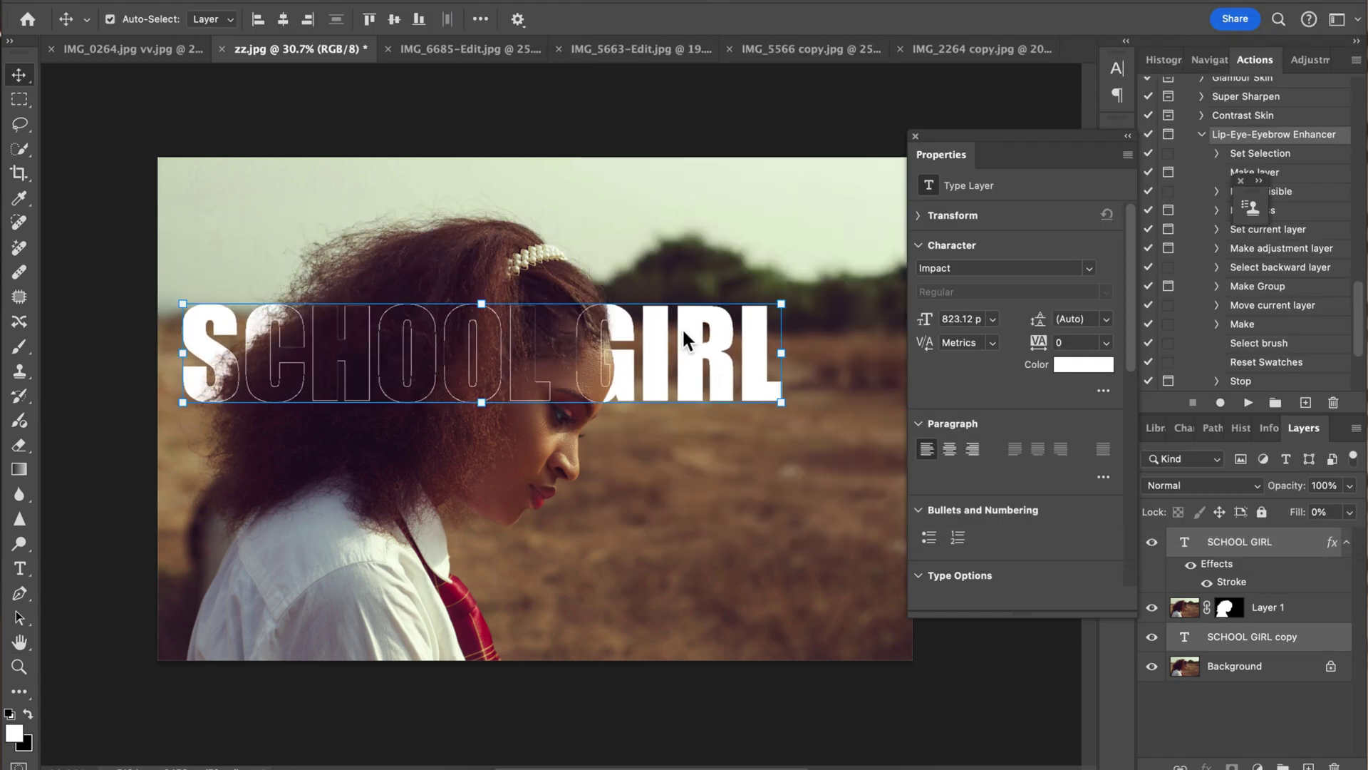
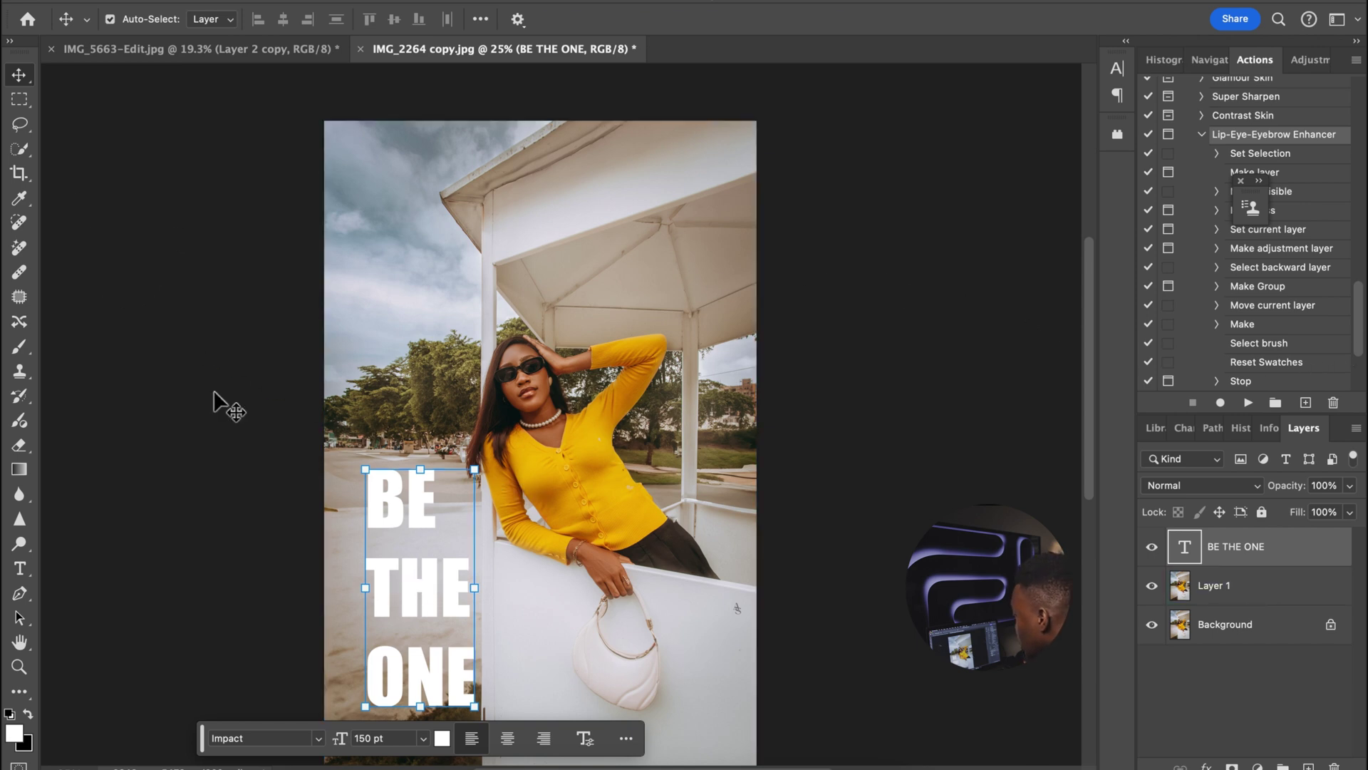
In IMG_2264 copy.jpg, recolor the BE THE ONE text to black (000000)
double_click(410, 575)
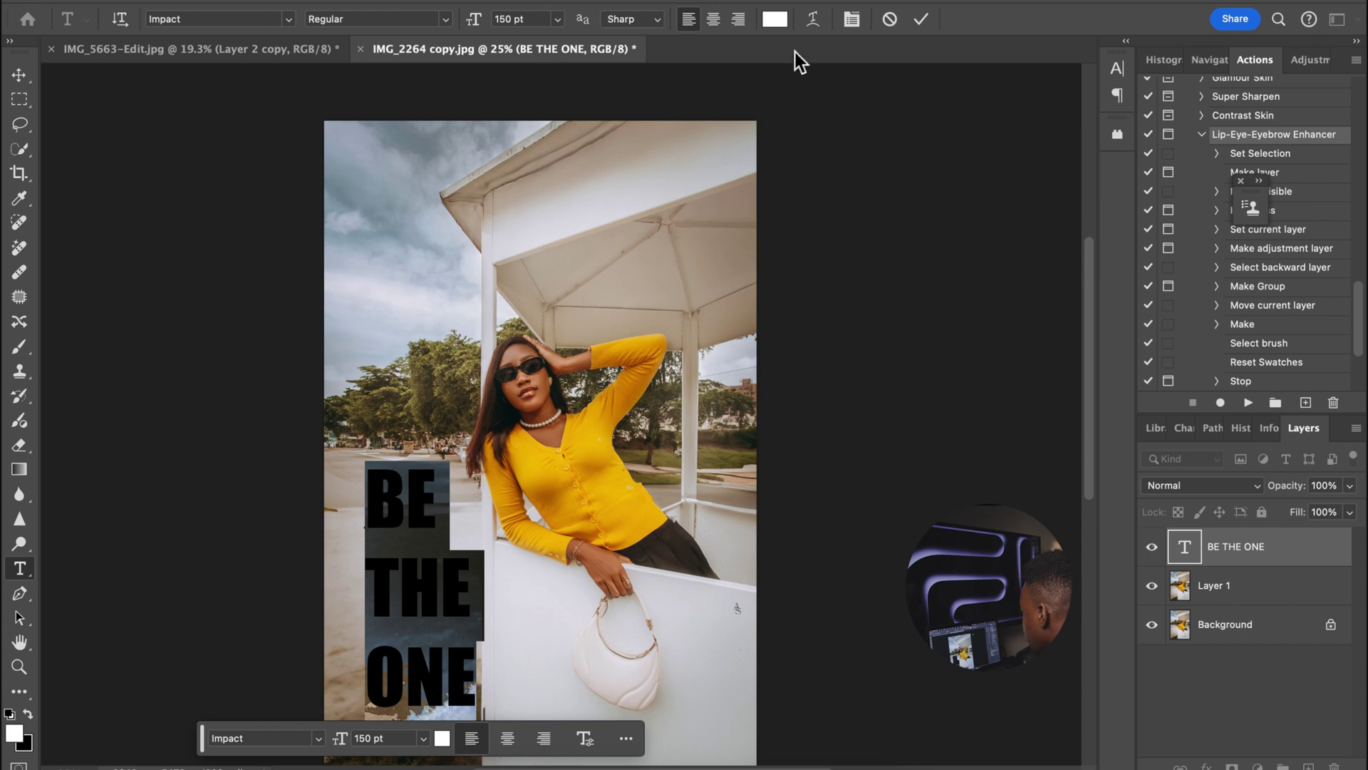
left_click(777, 20)
left_click_drag(864, 67, 773, 327)
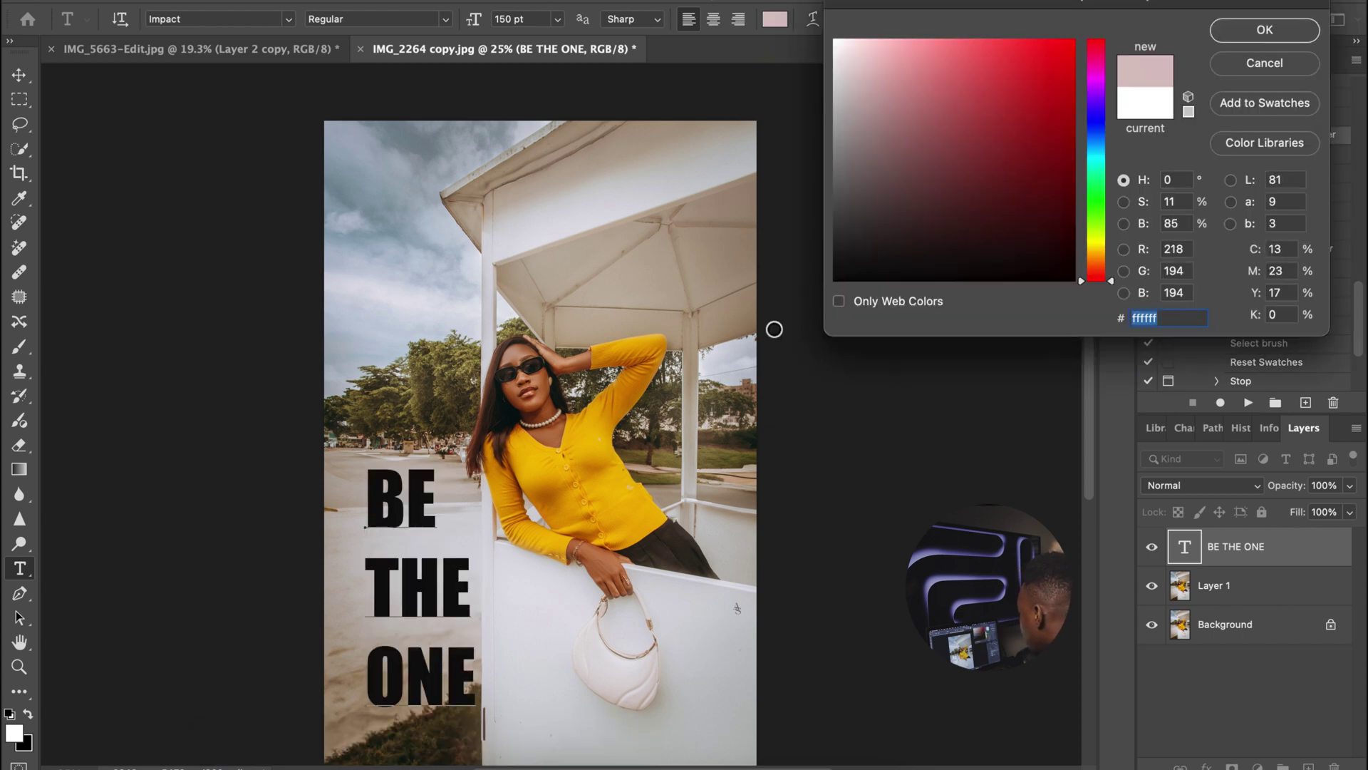
left_click(1264, 29)
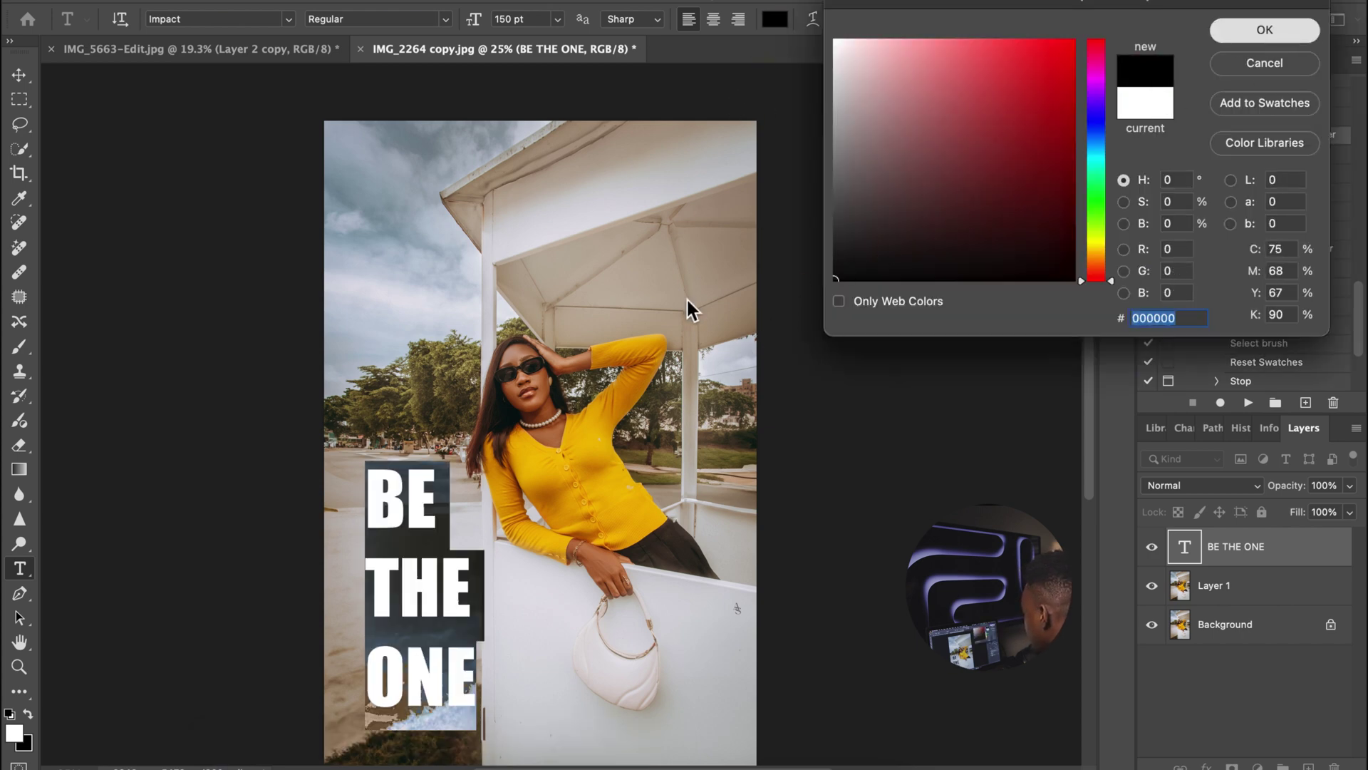
left_click(19, 74)
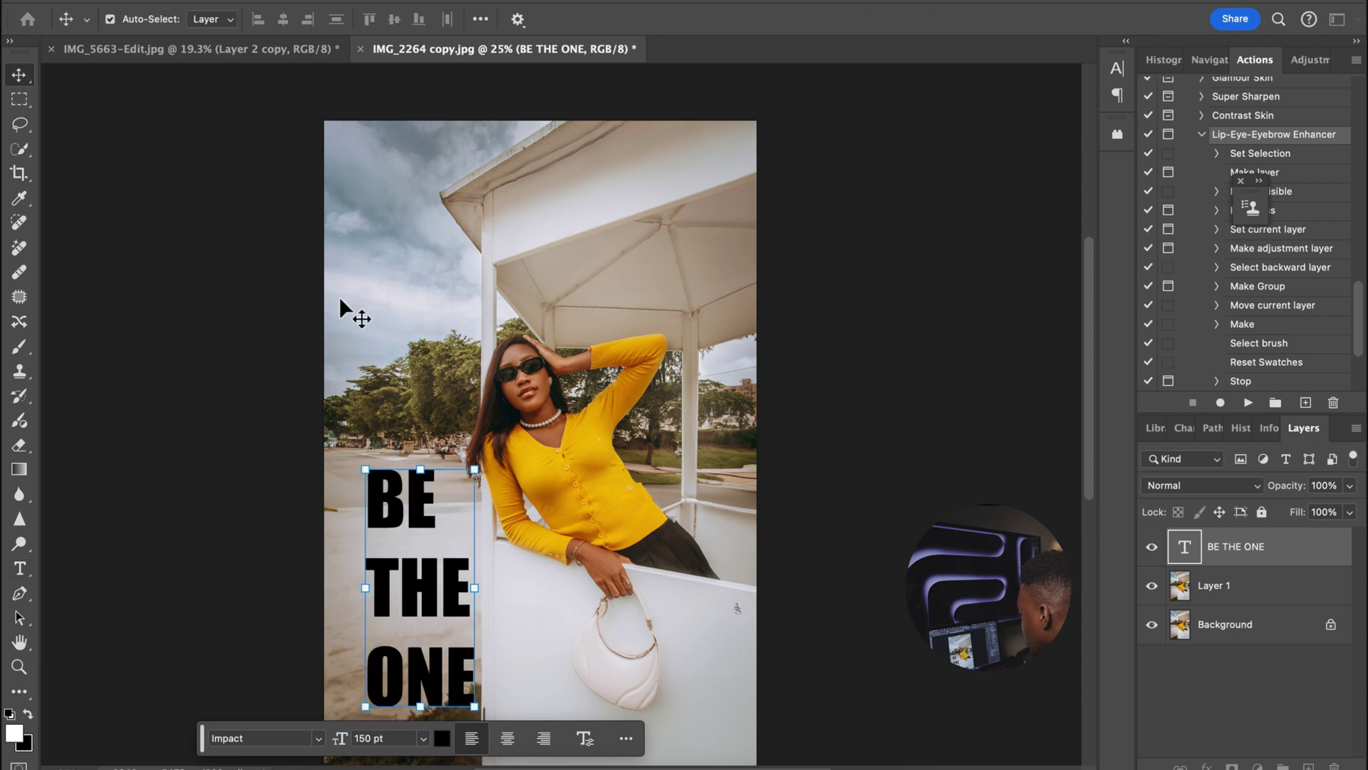
Move the BE THE ONE text onto the white panel beside the handbag and scale it down to about 101 pt
left_click_drag(419, 582, 536, 677)
scroll(535, 666, "down", 3)
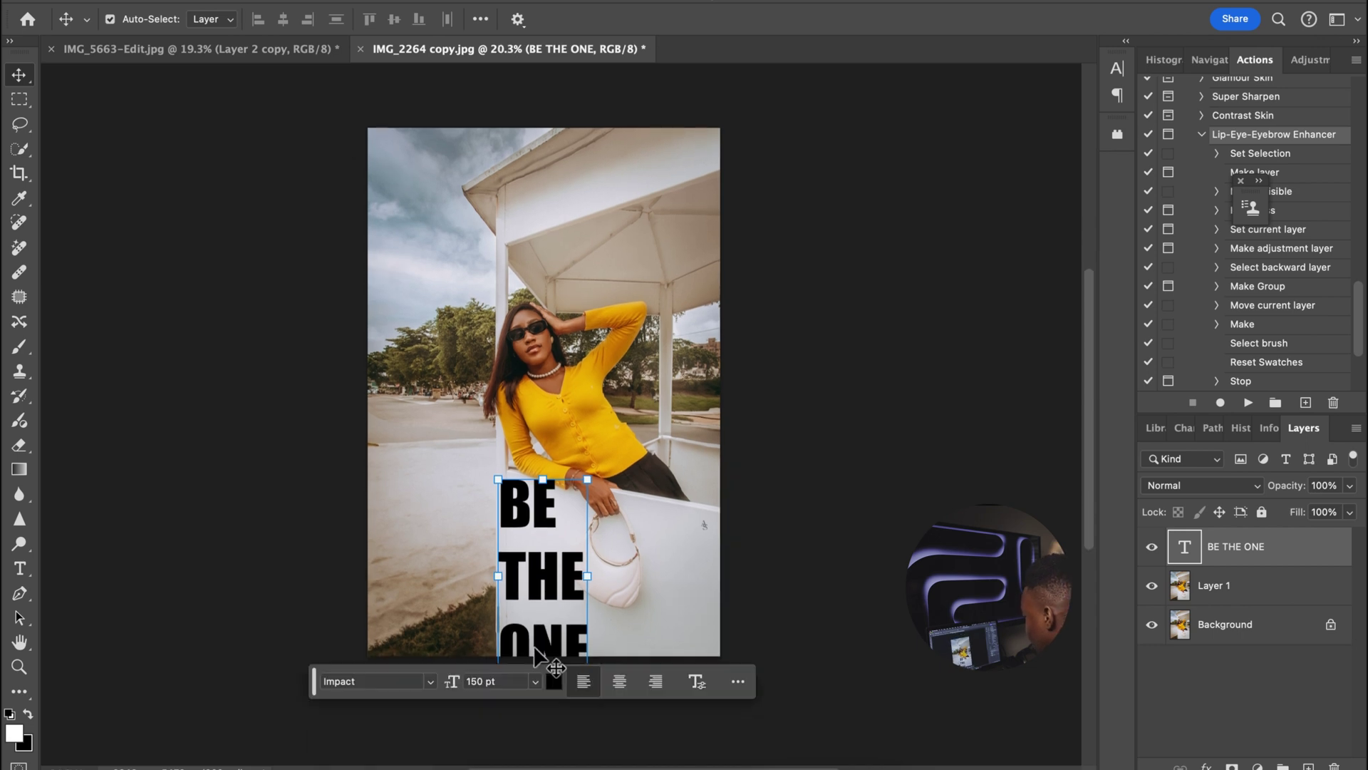
scroll(535, 627, "down", 1)
left_click_drag(529, 582, 535, 567)
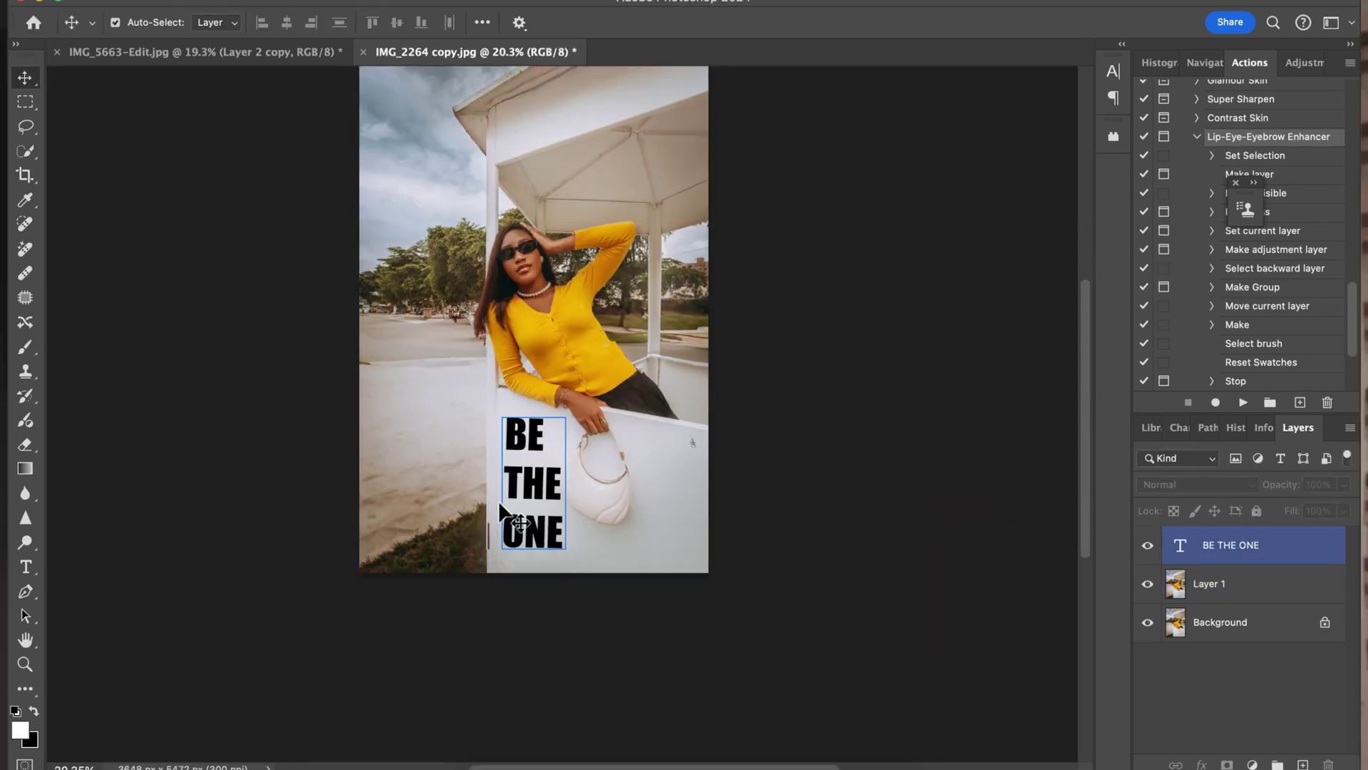
left_click(566, 510)
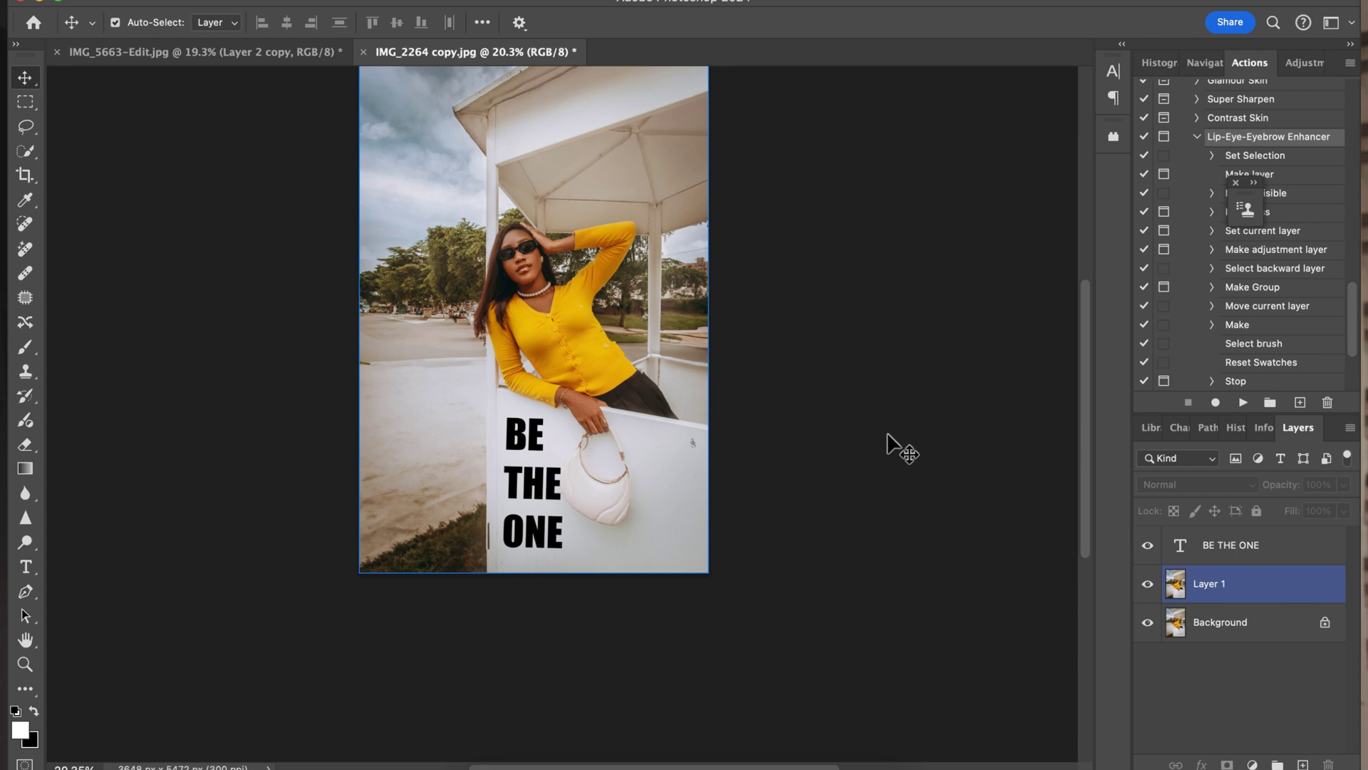
left_click(1047, 545)
Convert the BE THE ONE layer to a smart object and slant it with a Perspective transform to follow the panel's slope
left_click(1260, 559)
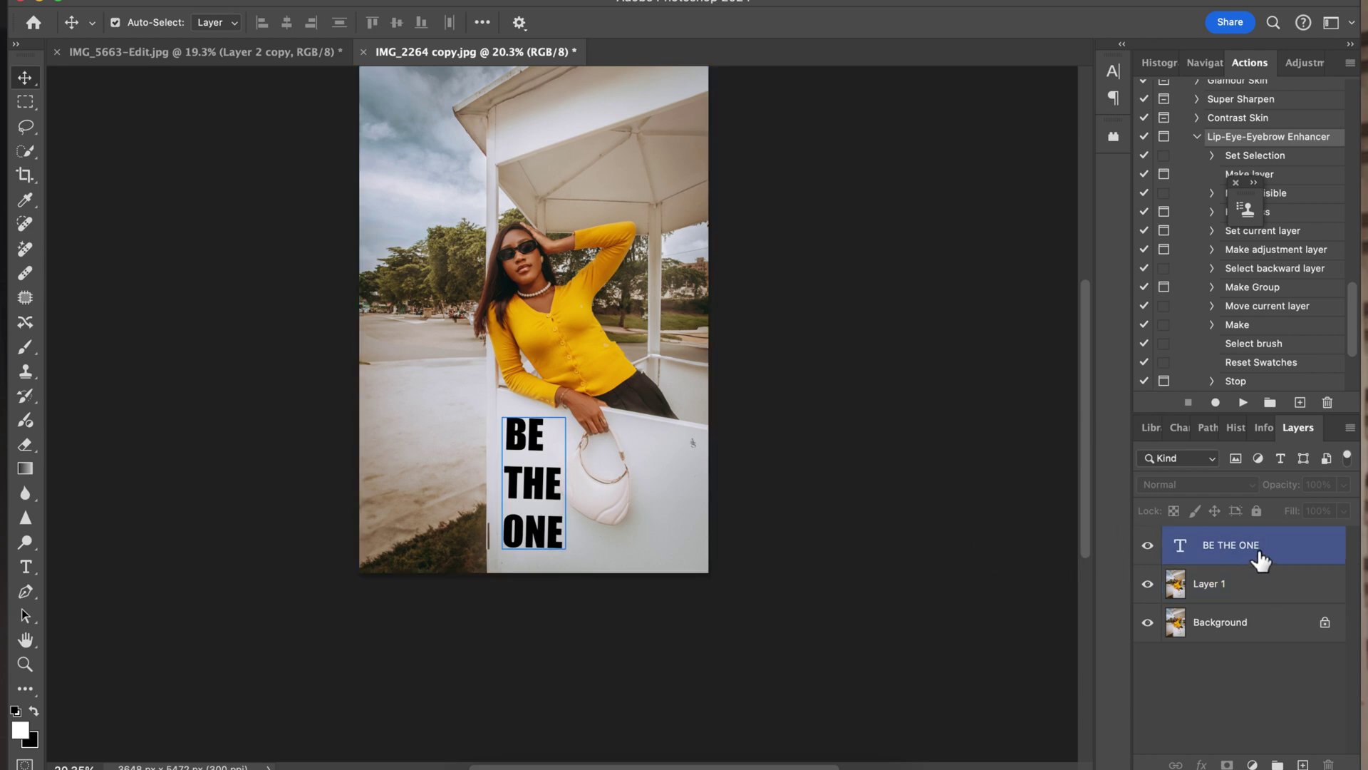
right_click(1296, 545)
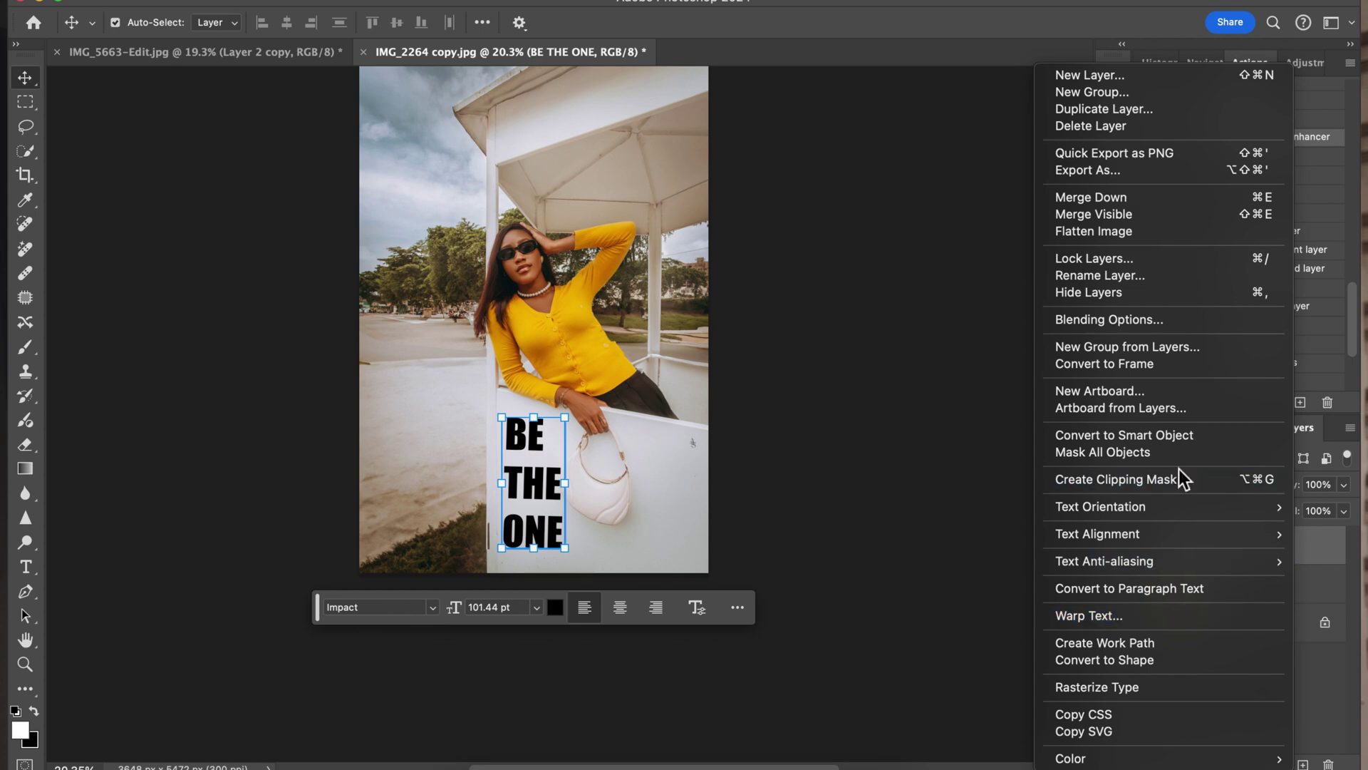
left_click(1174, 437)
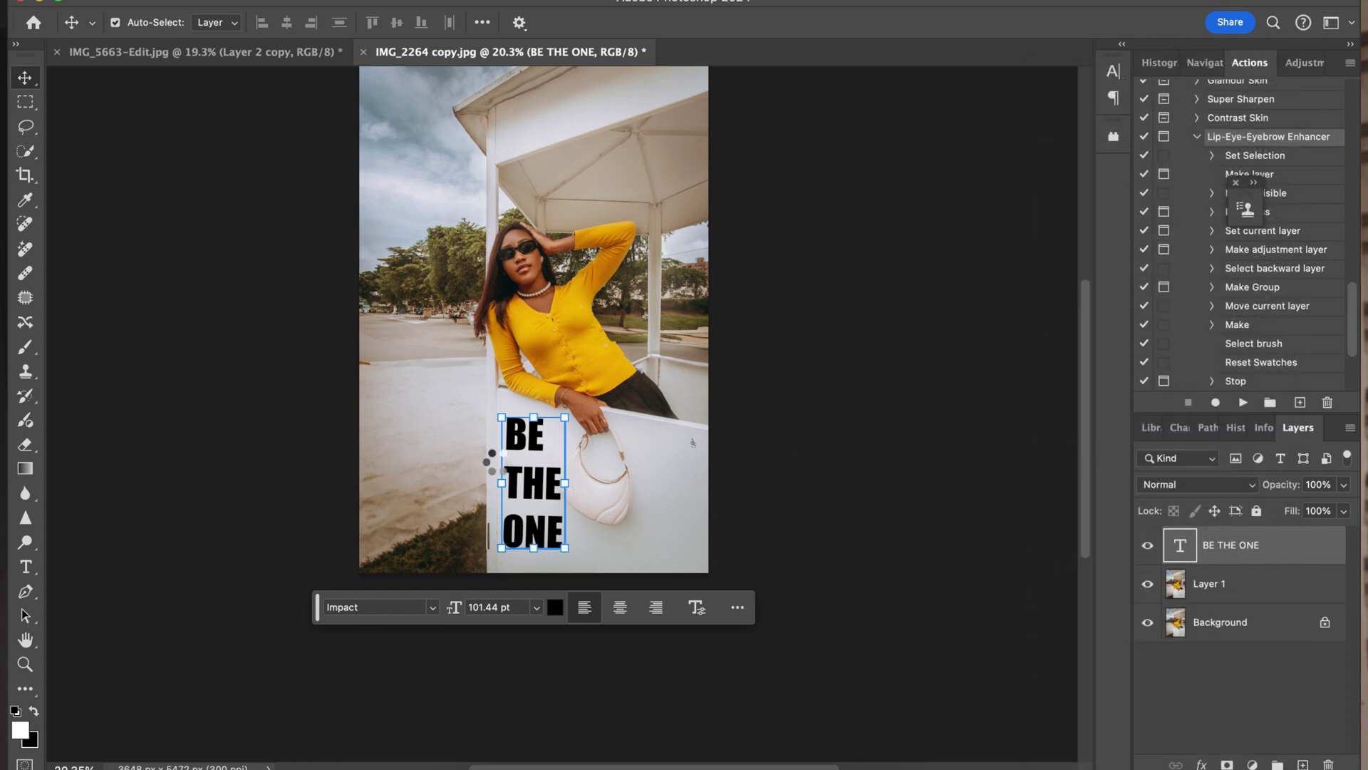
key("super+t")
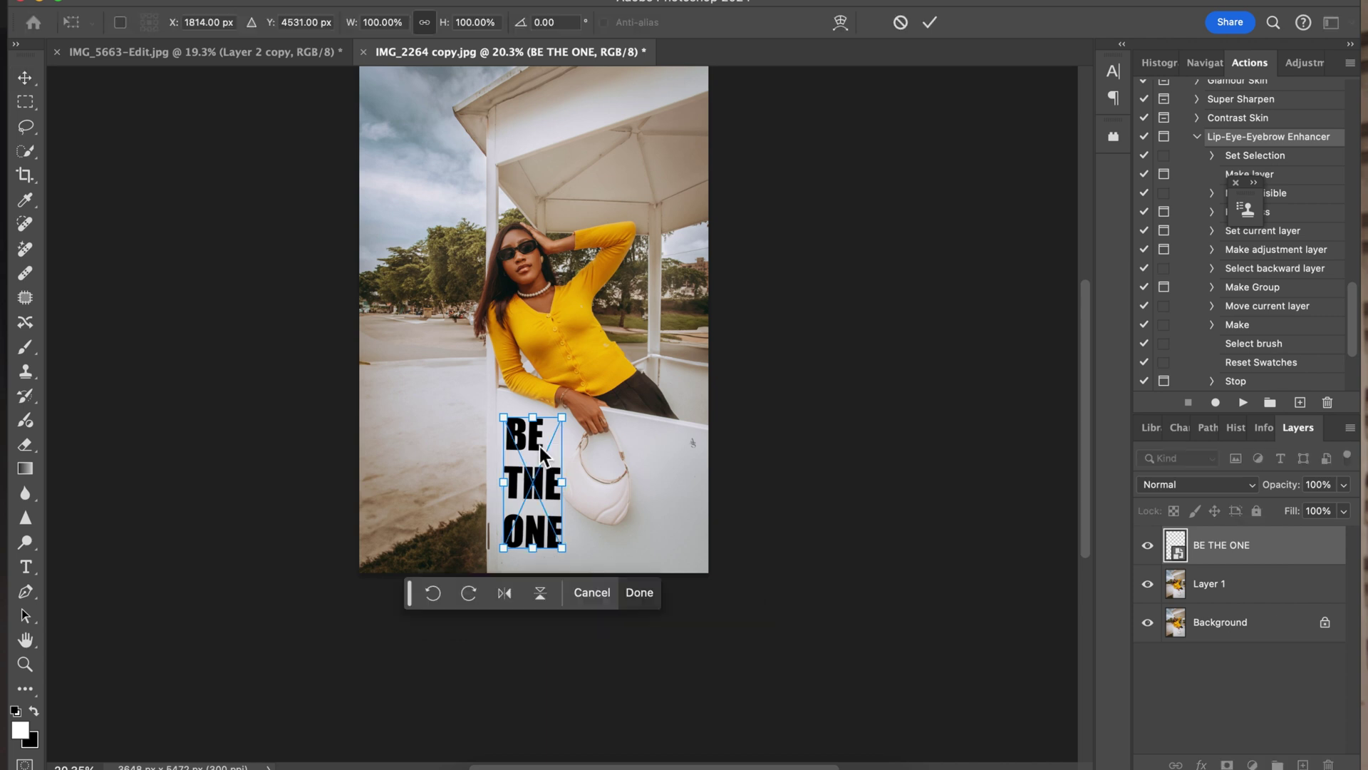
right_click(541, 445)
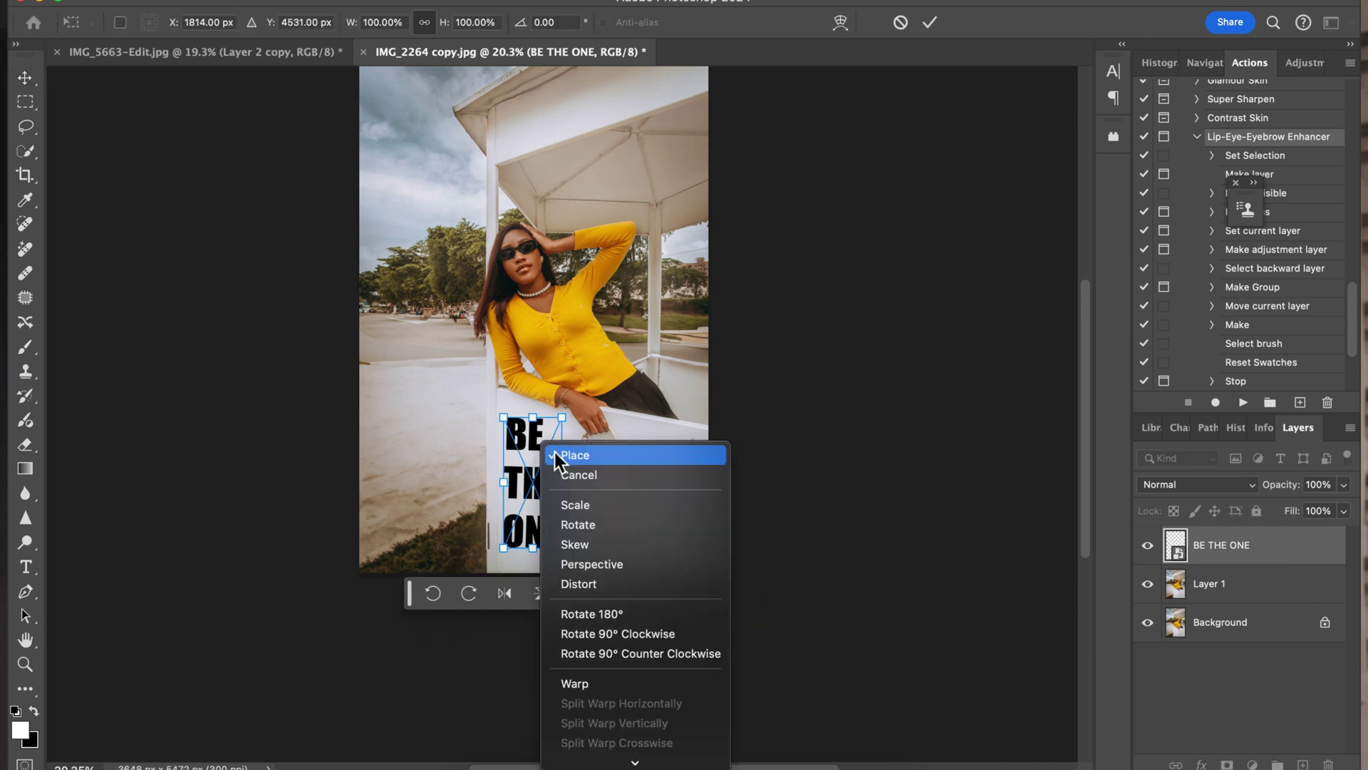
left_click(606, 567)
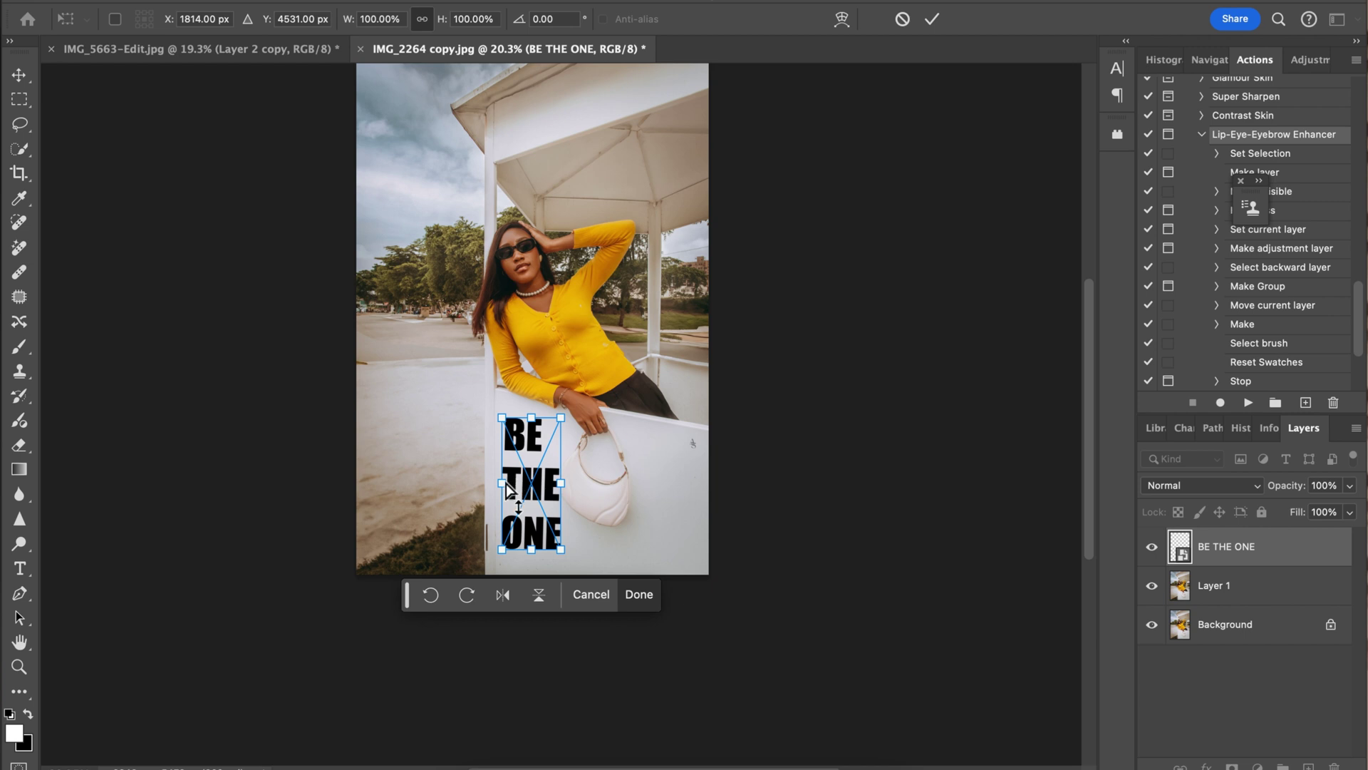
left_click_drag(503, 485, 494, 455)
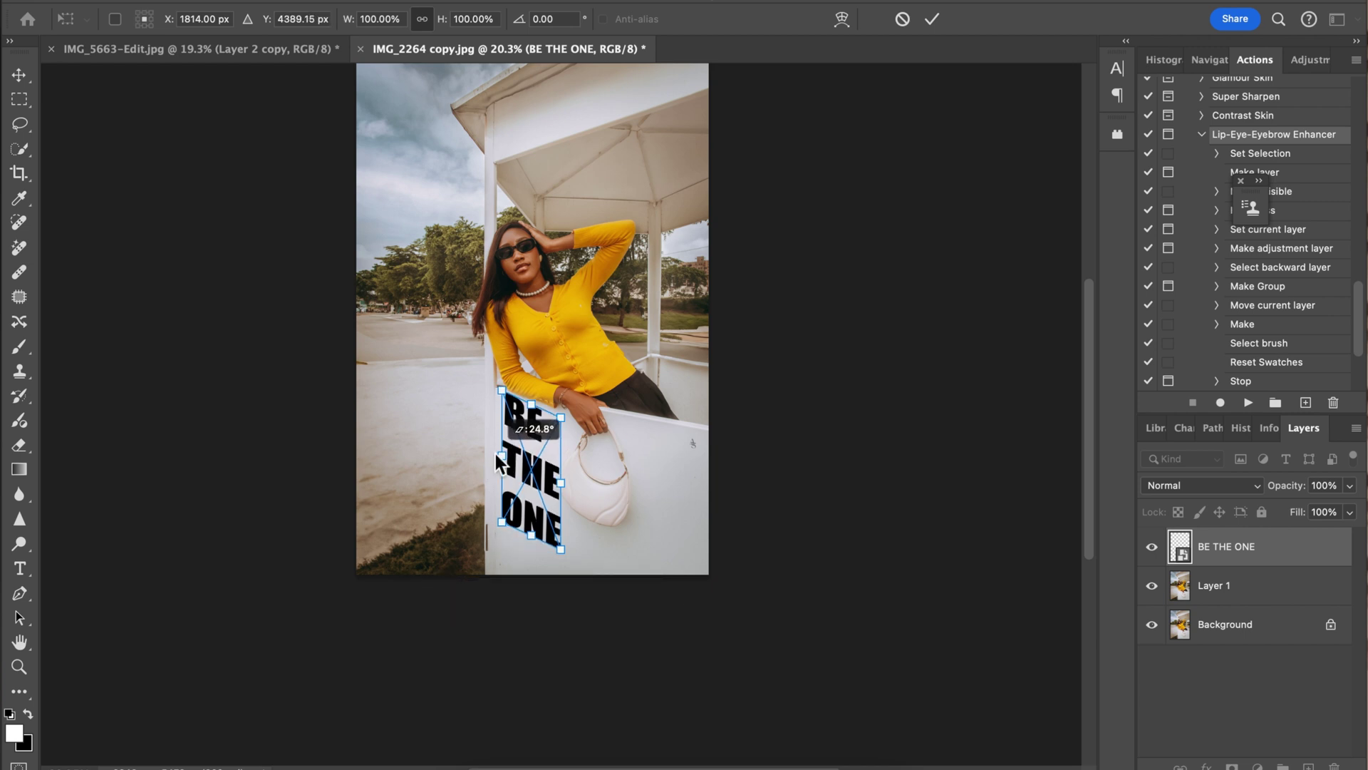
left_click_drag(602, 483, 571, 479)
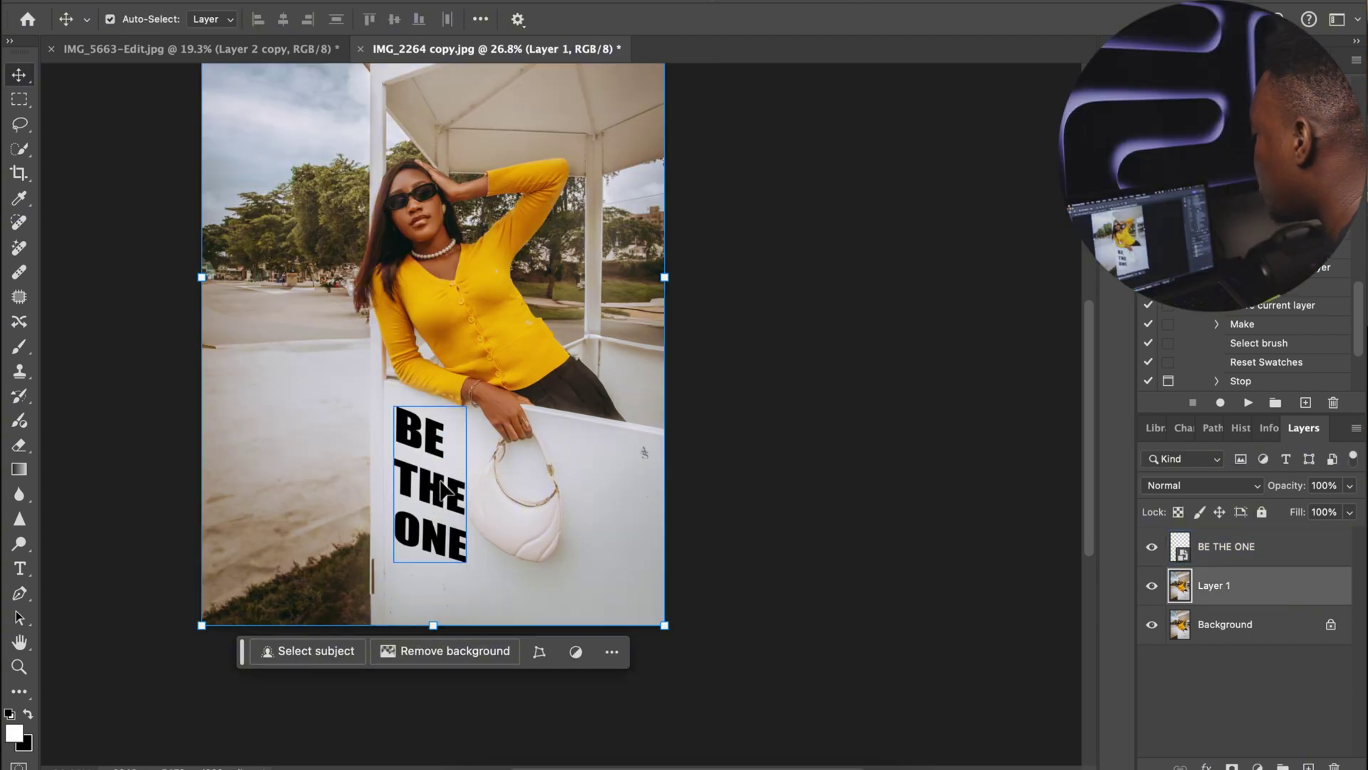
Change the BE THE ONE layer's blend mode to Dissolve
left_click(1308, 566)
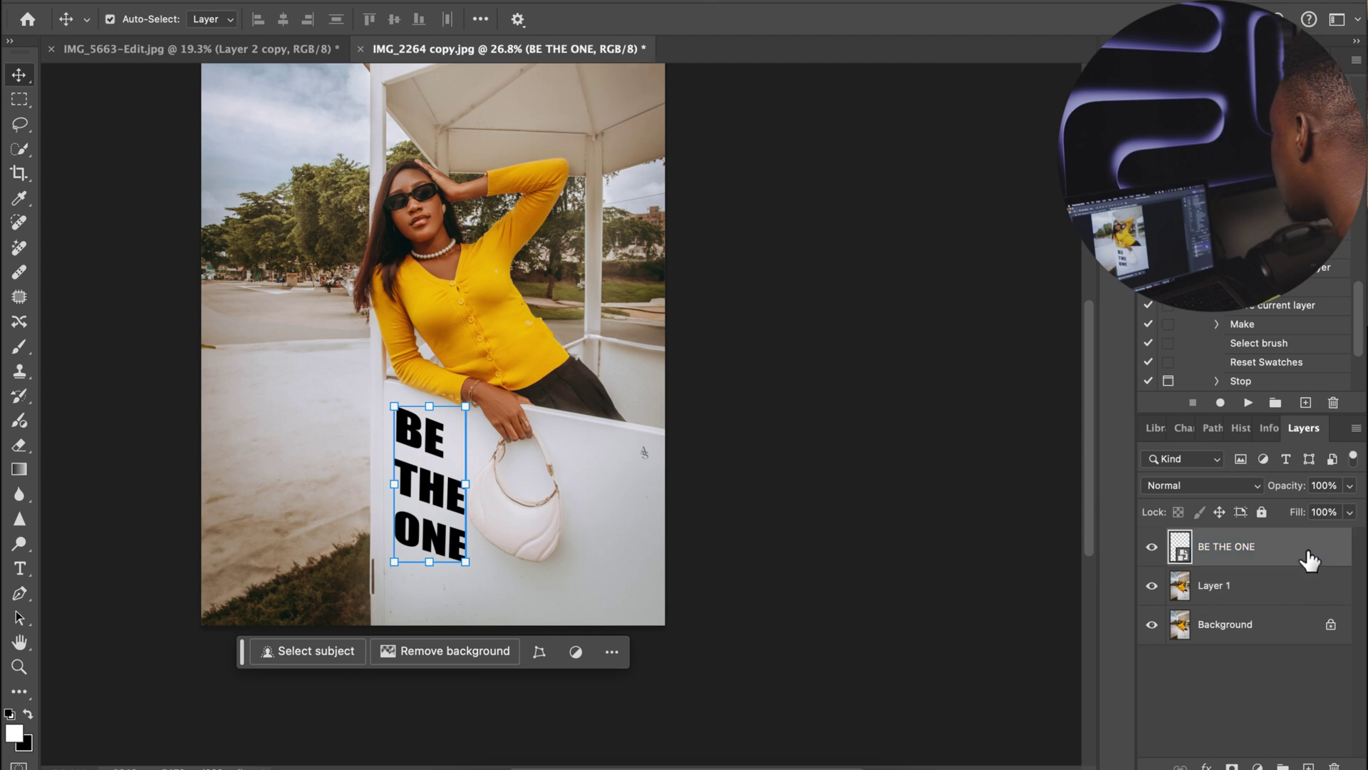
left_click(1199, 483)
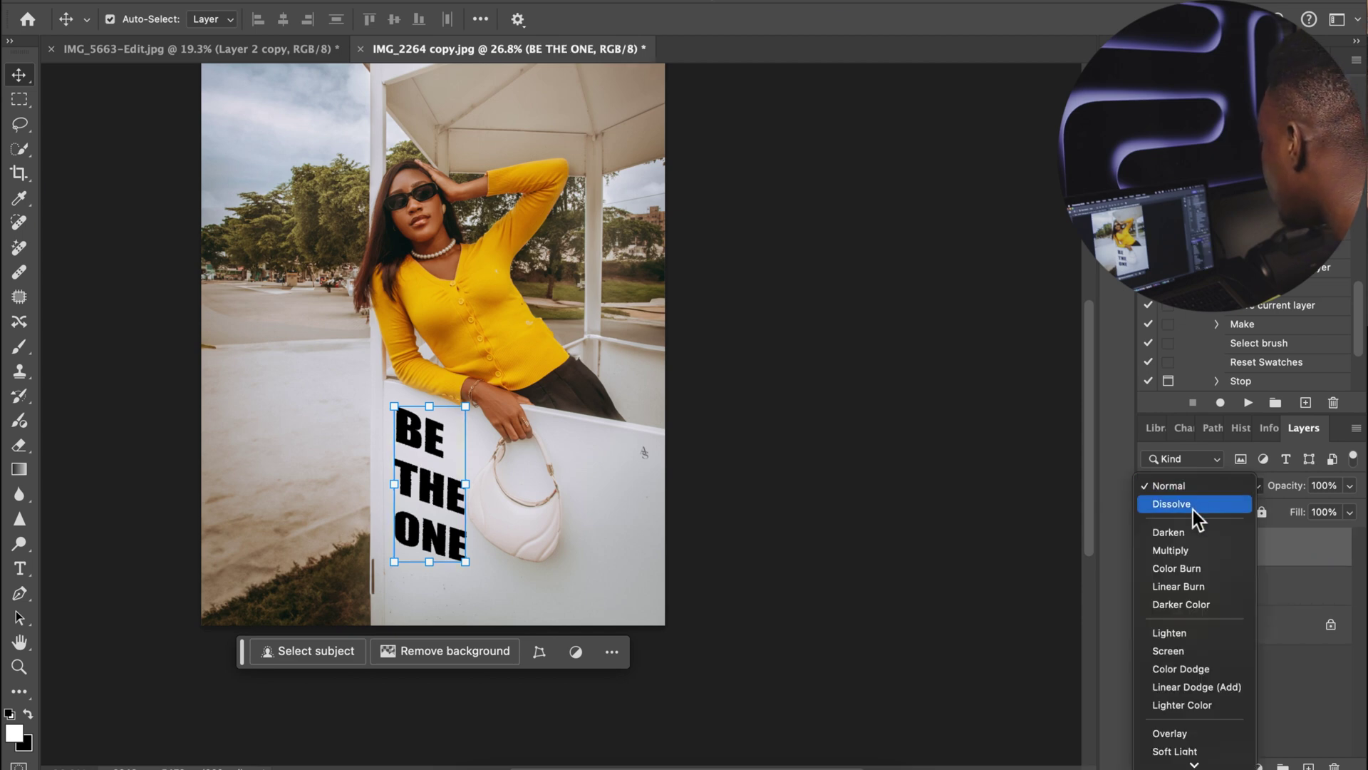
left_click(1194, 505)
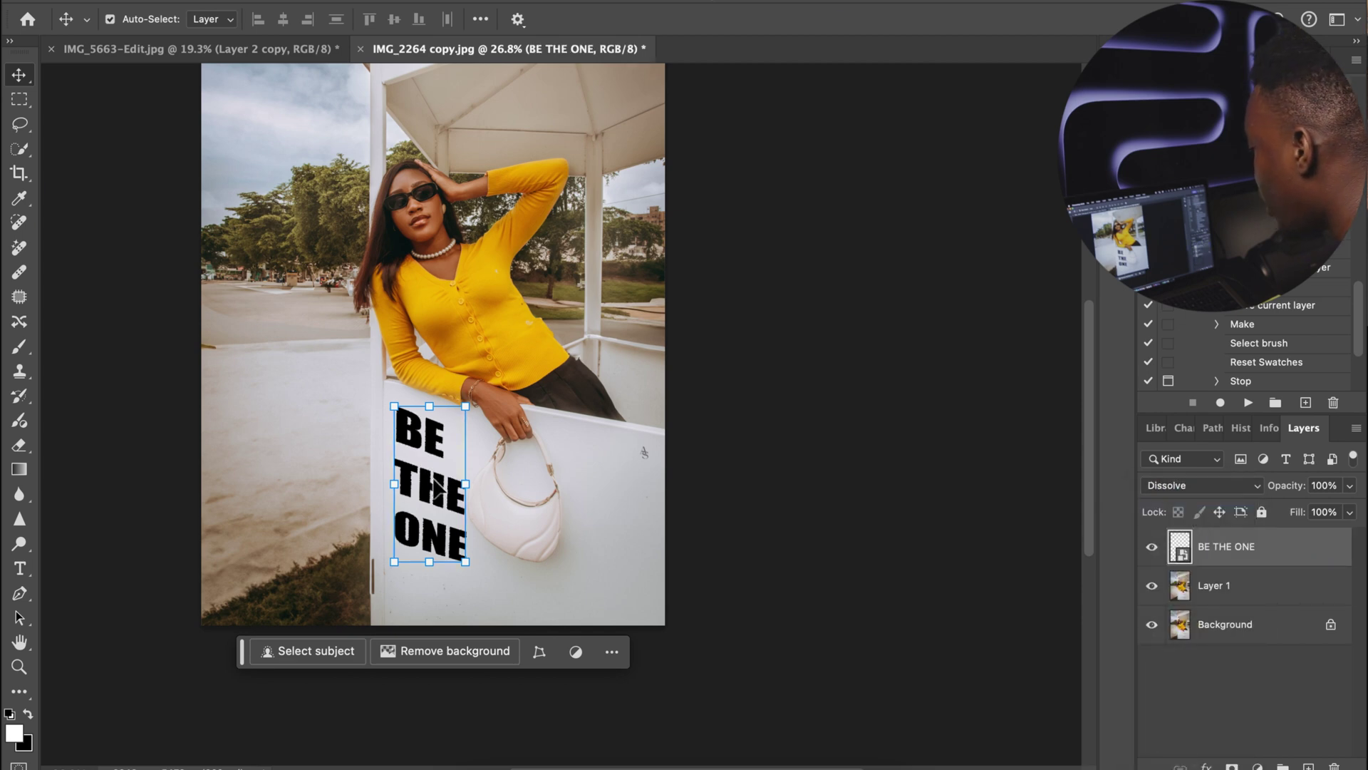
Lower the fill of the BE THE ONE layer to 99% for a slightly grainy look on the panel
scroll(444, 482, "up", 2)
scroll(444, 482, "up", 3)
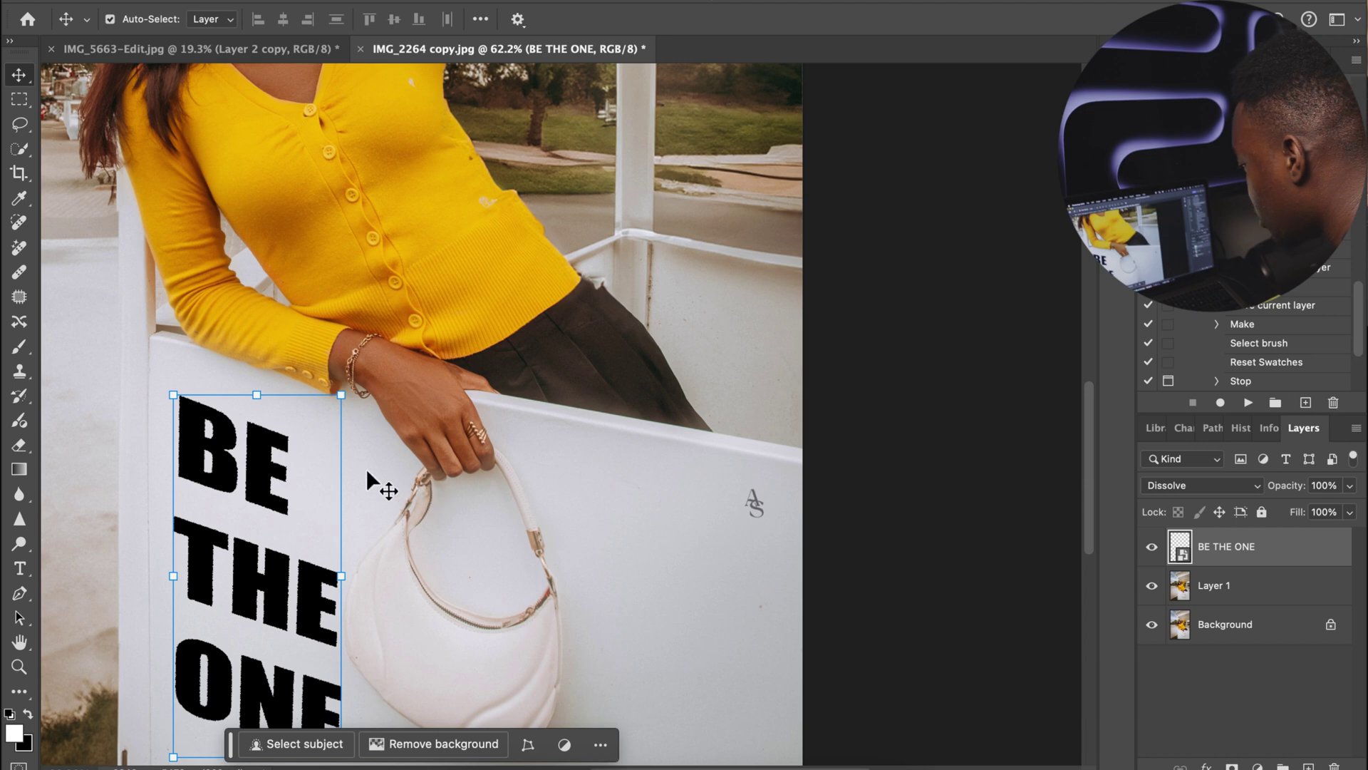
scroll(266, 495, "up", 2)
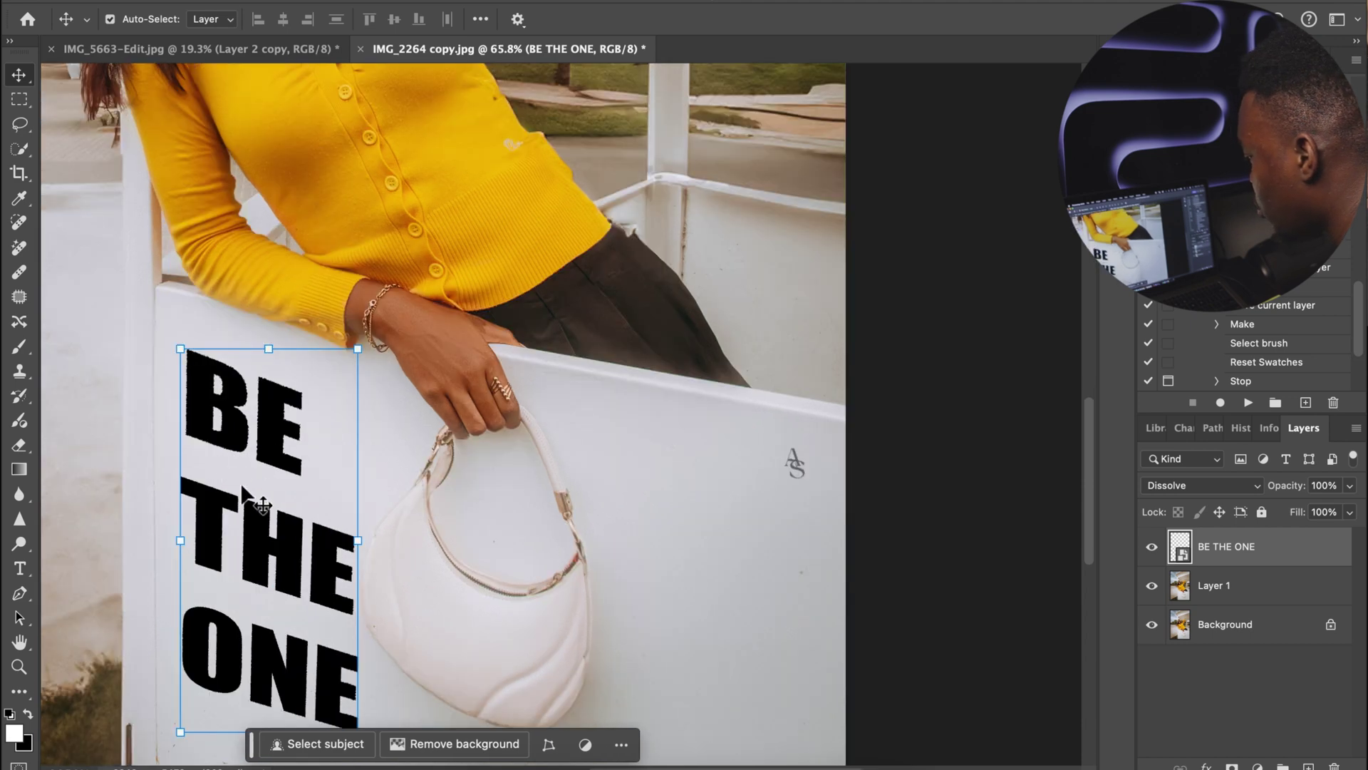
scroll(306, 476, "down", 2)
scroll(307, 476, "left", 2)
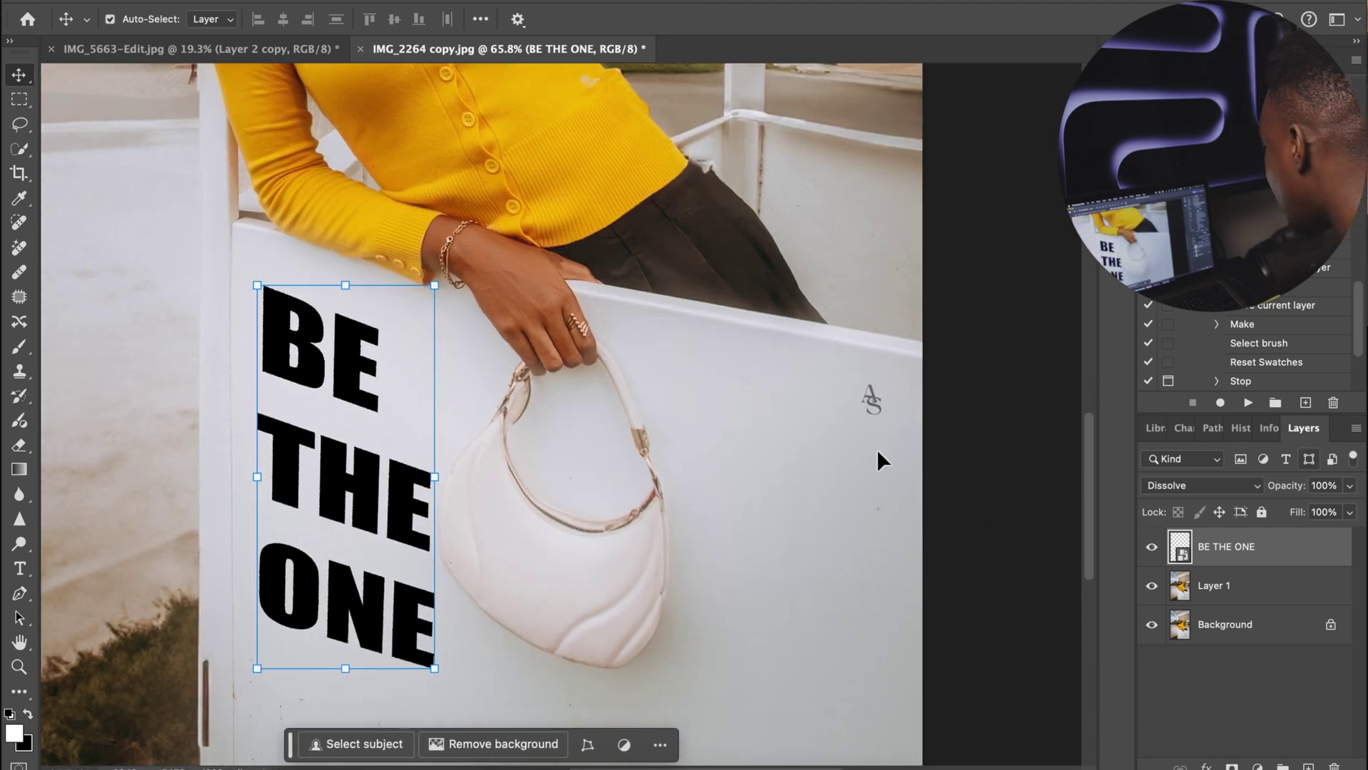
left_click(1348, 513)
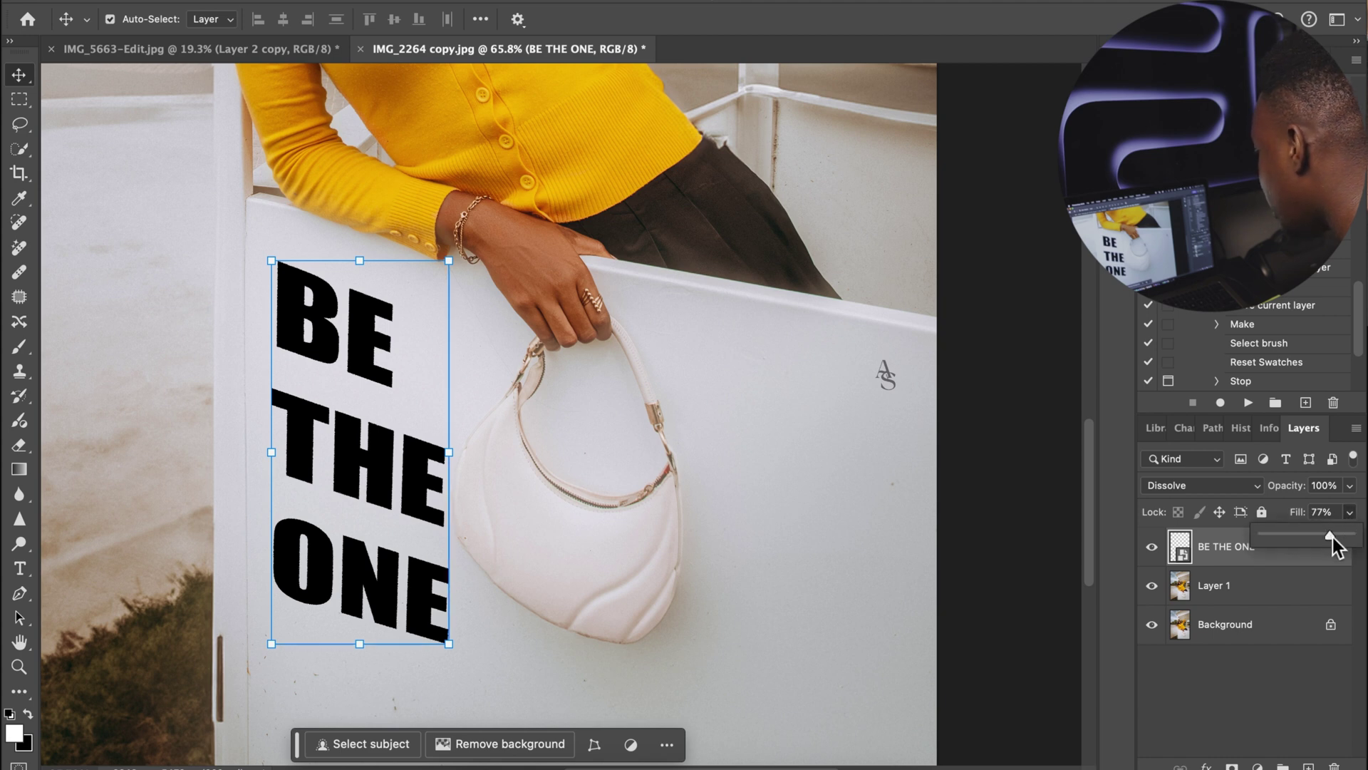
left_click_drag(1331, 537, 1349, 535)
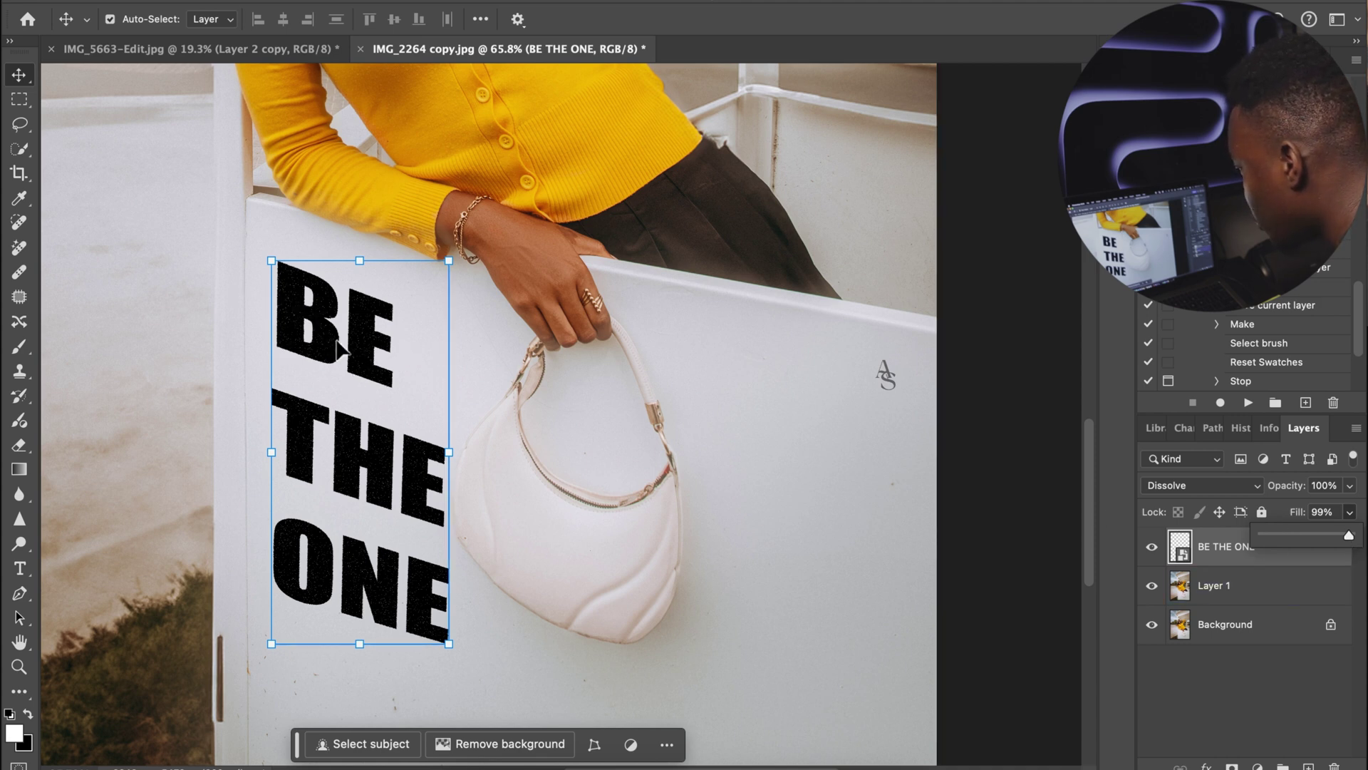
left_click(389, 474)
scroll(421, 463, "down", 3)
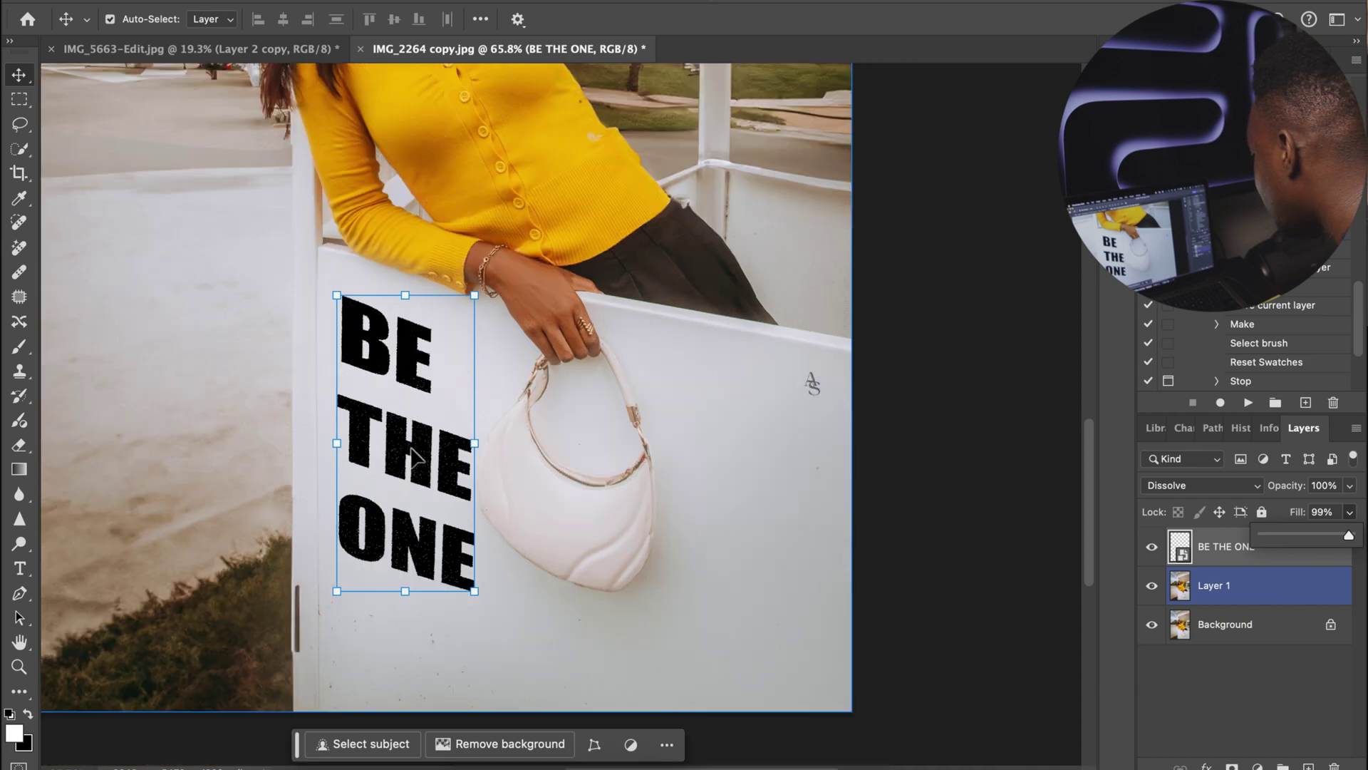
scroll(427, 456, "down", 3)
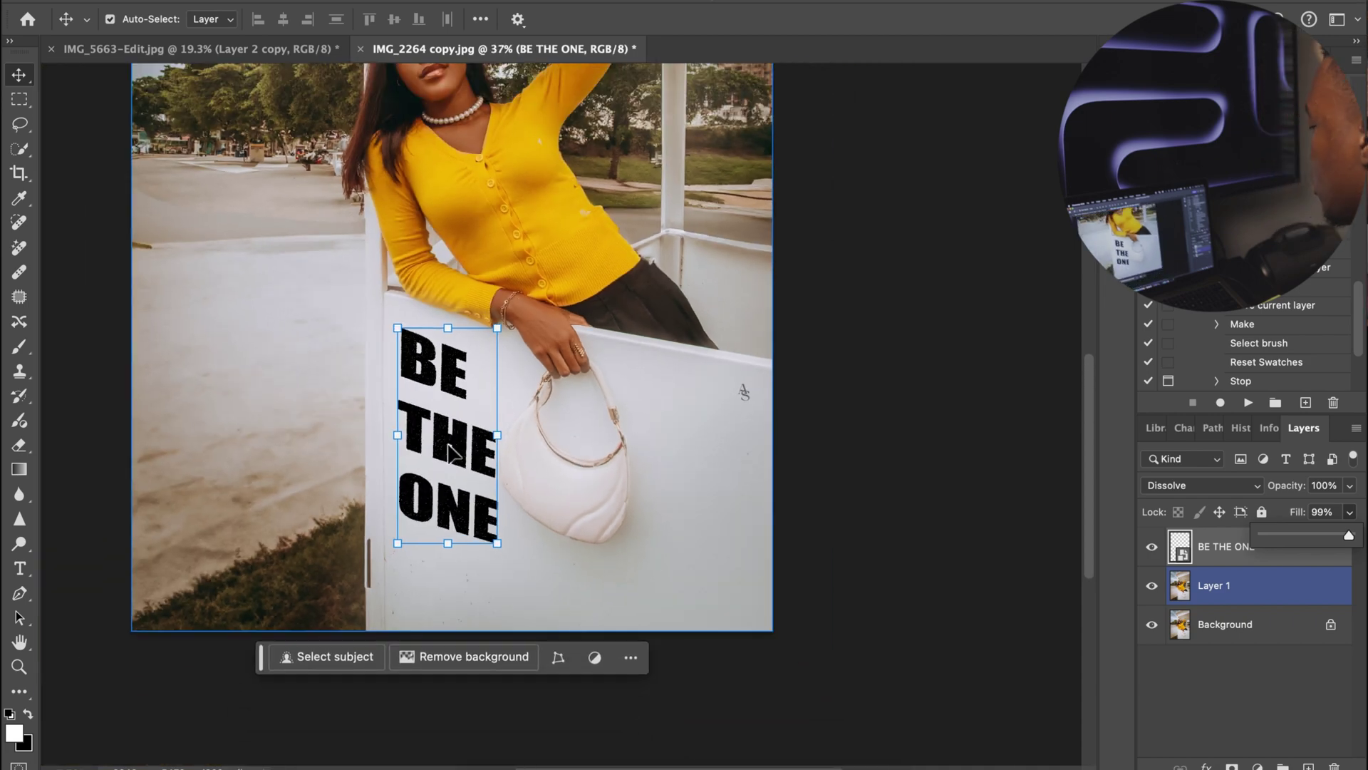
scroll(342, 474, "down", 3)
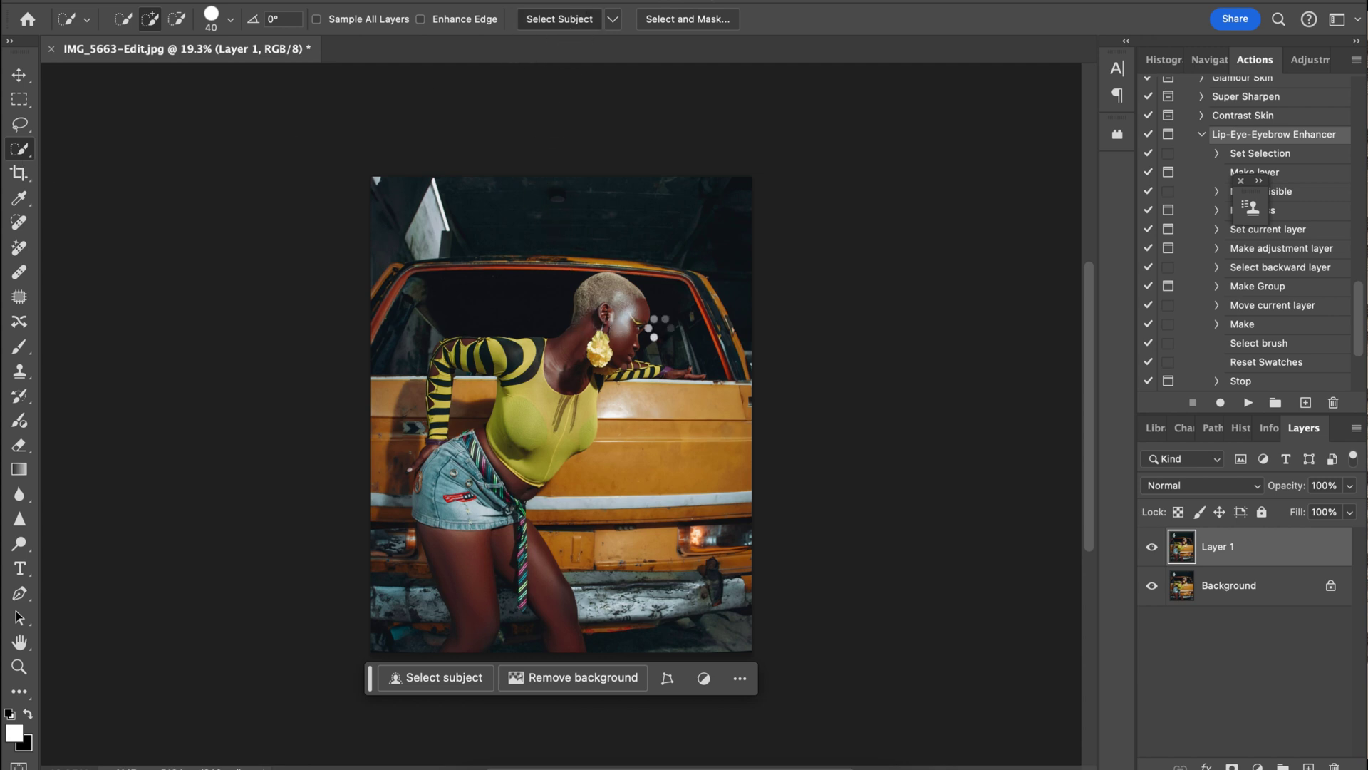
Select the woman as the subject, put a cut-out of her on a new layer above Layer 1, and clear the selection
left_click_drag(607, 335, 596, 348)
left_click(559, 19)
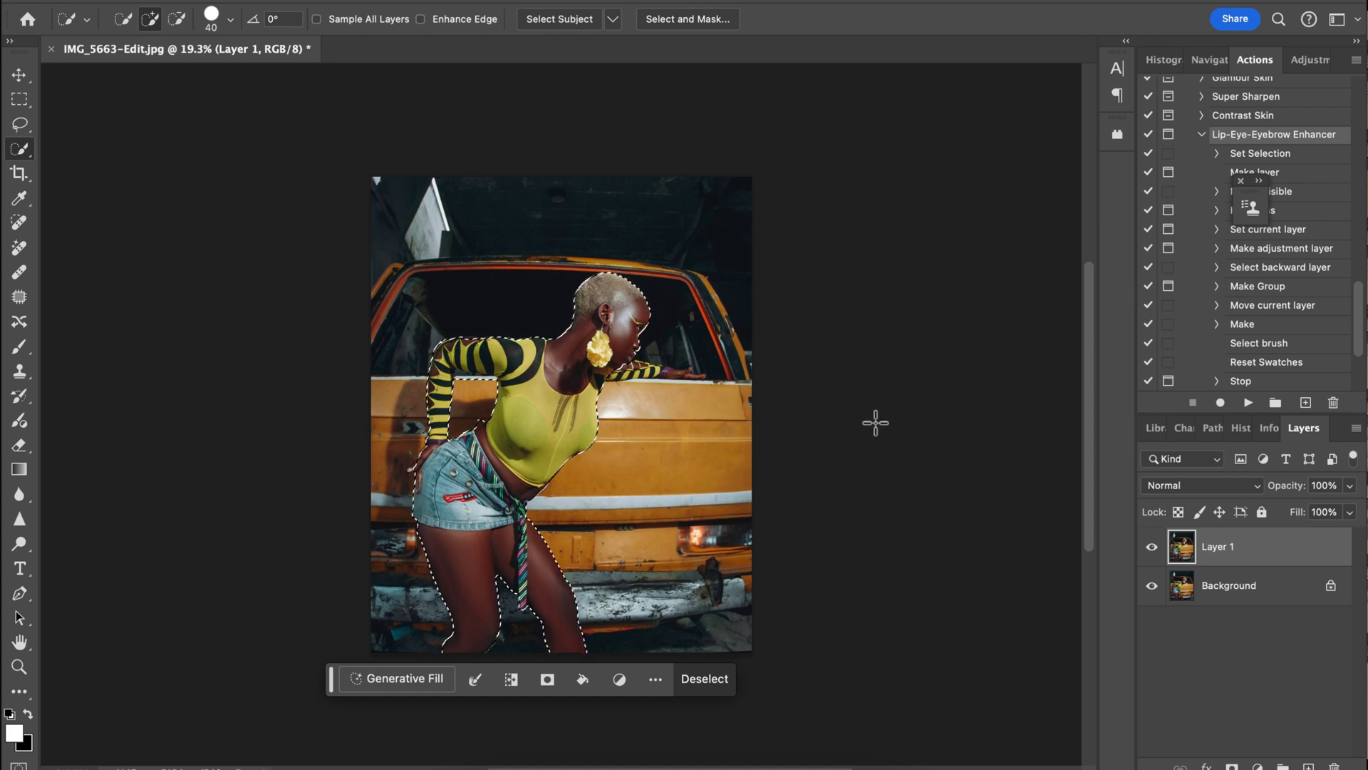
key("super+shift+alt+n")
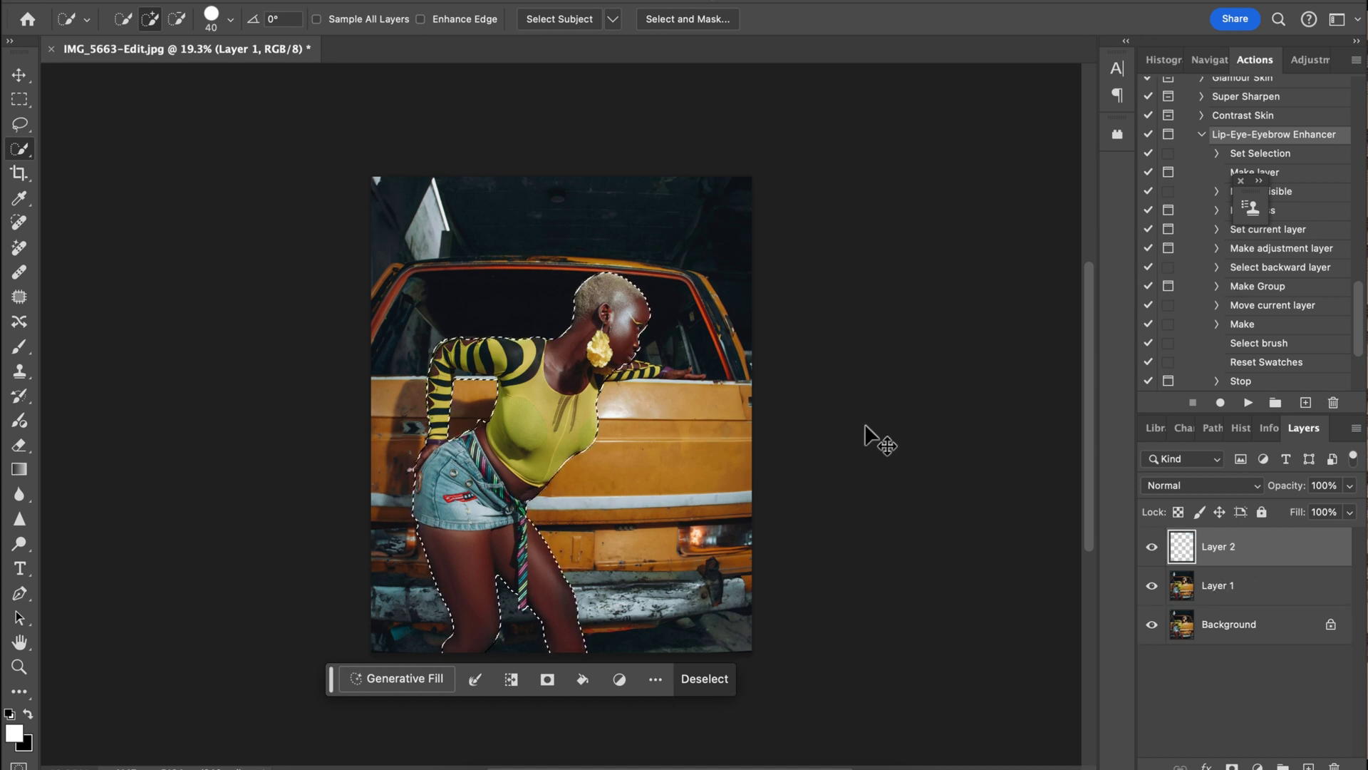
key("super+shift+alt+e")
key("super+d")
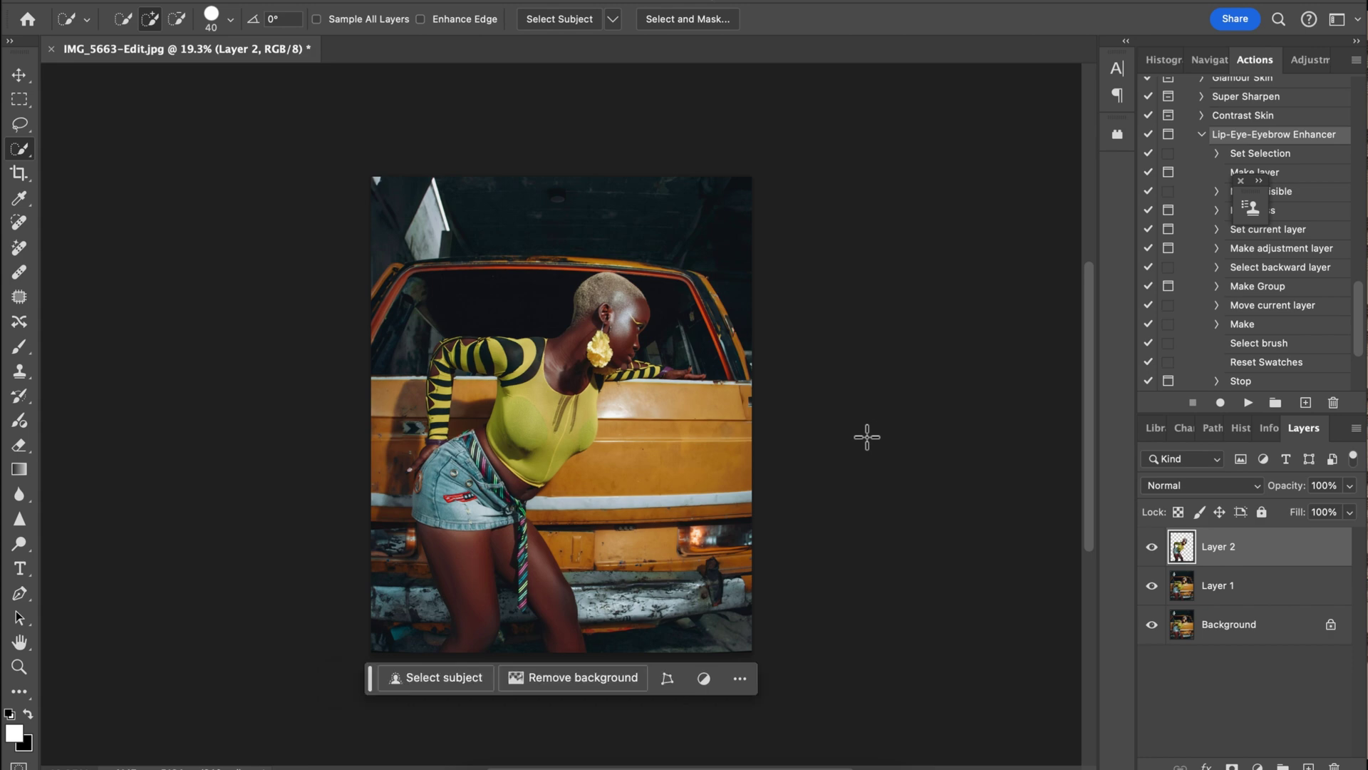
Duplicate the cut-out Layer 2 and start a Path Blur on the copy with Centered Blur turned off
key("super+j")
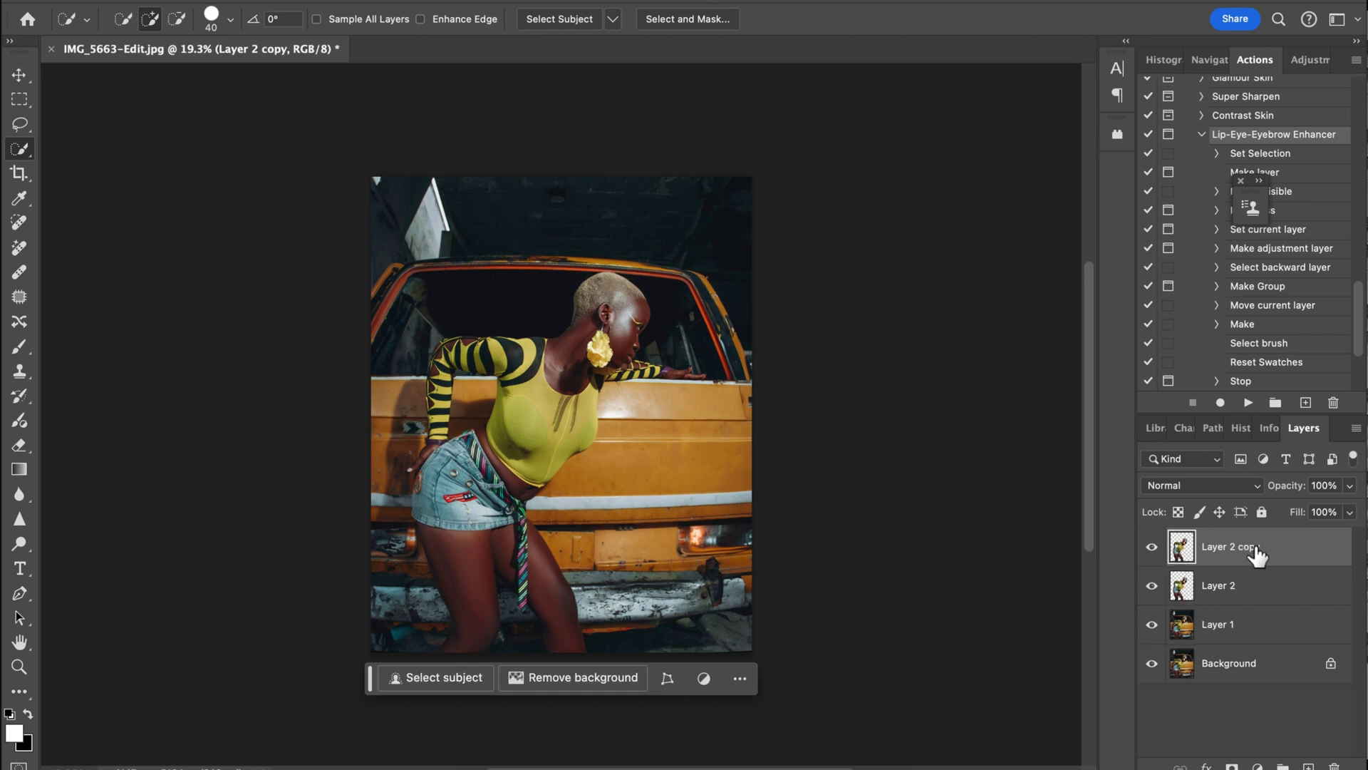
left_click(484, 8)
mouse_move(543, 278)
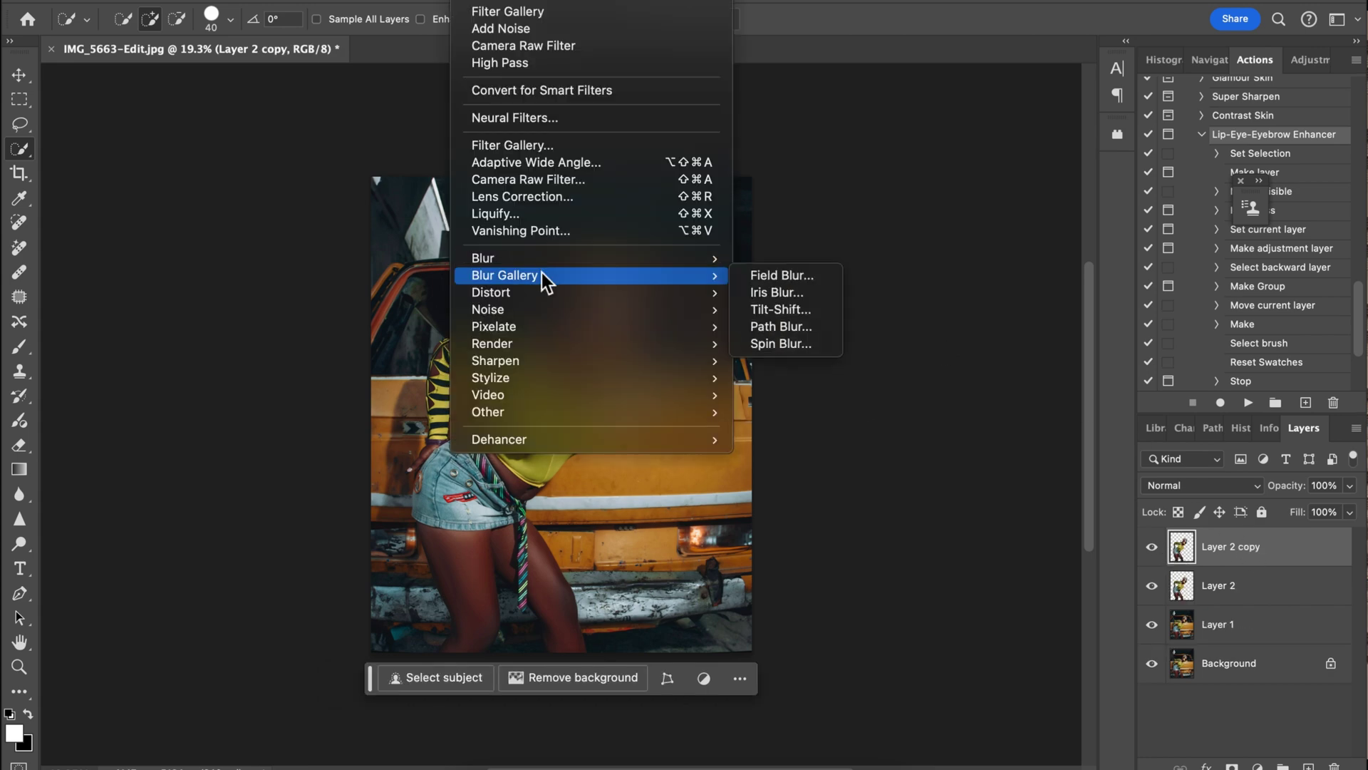
left_click(781, 328)
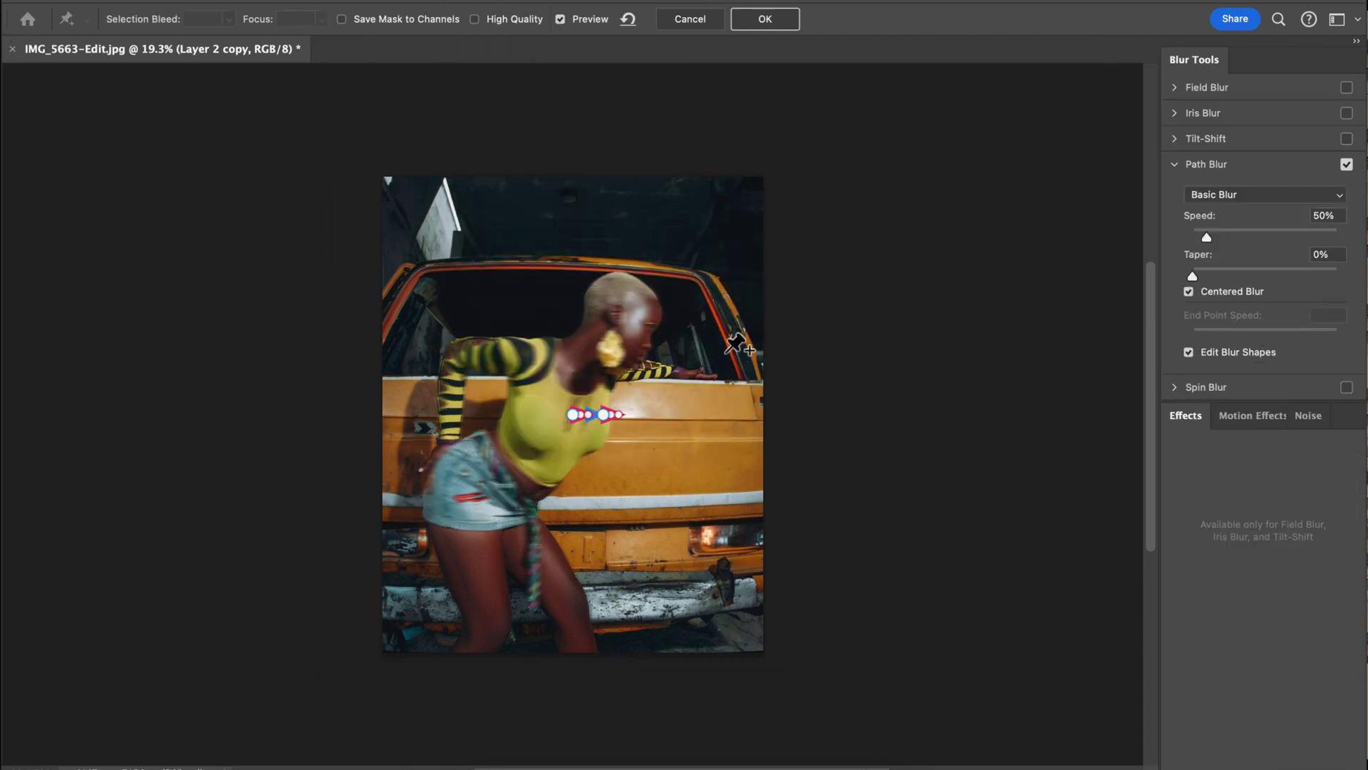
left_click(1189, 292)
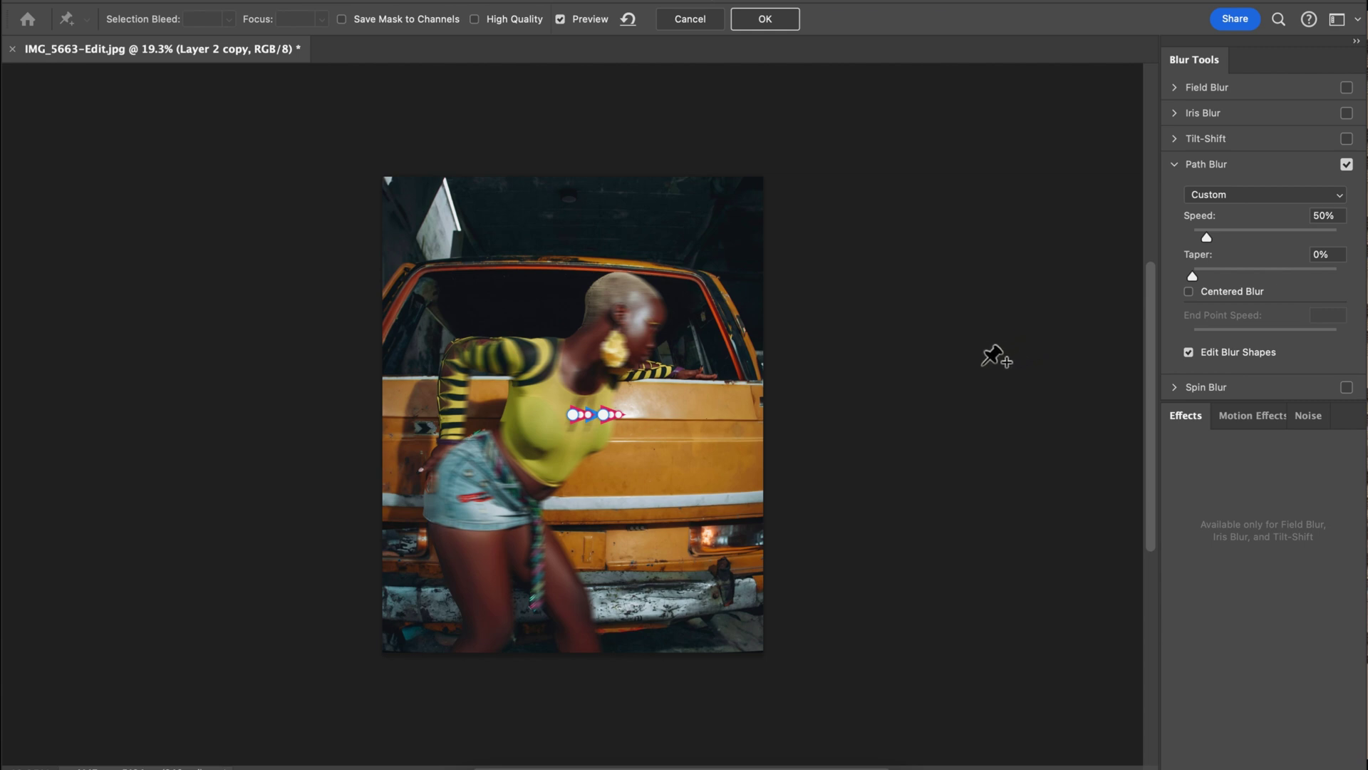
Reshape the blur path to run from the woman's chest to behind her back, with its end-point blur arrow stretched up and out past the photo's edge
left_click(604, 415)
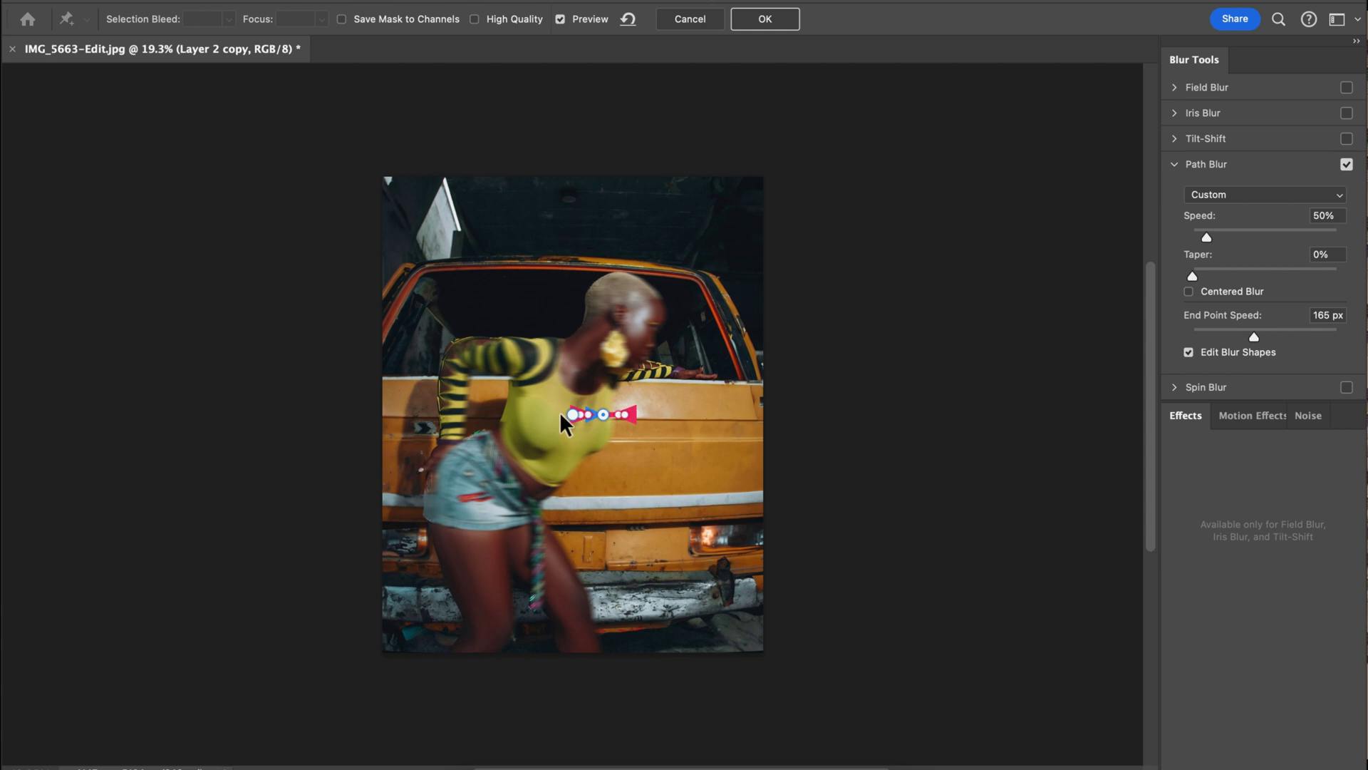
left_click_drag(496, 407, 464, 404)
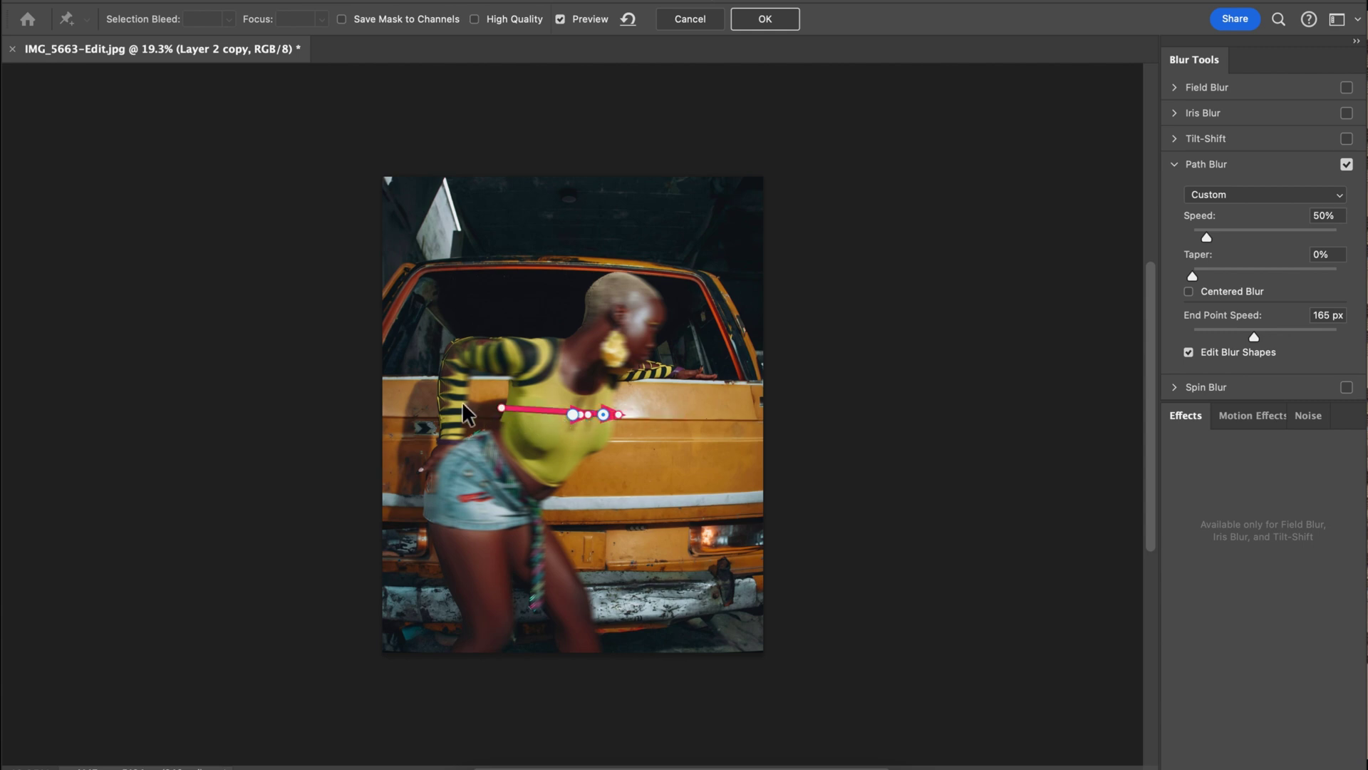
left_click_drag(383, 387, 237, 339)
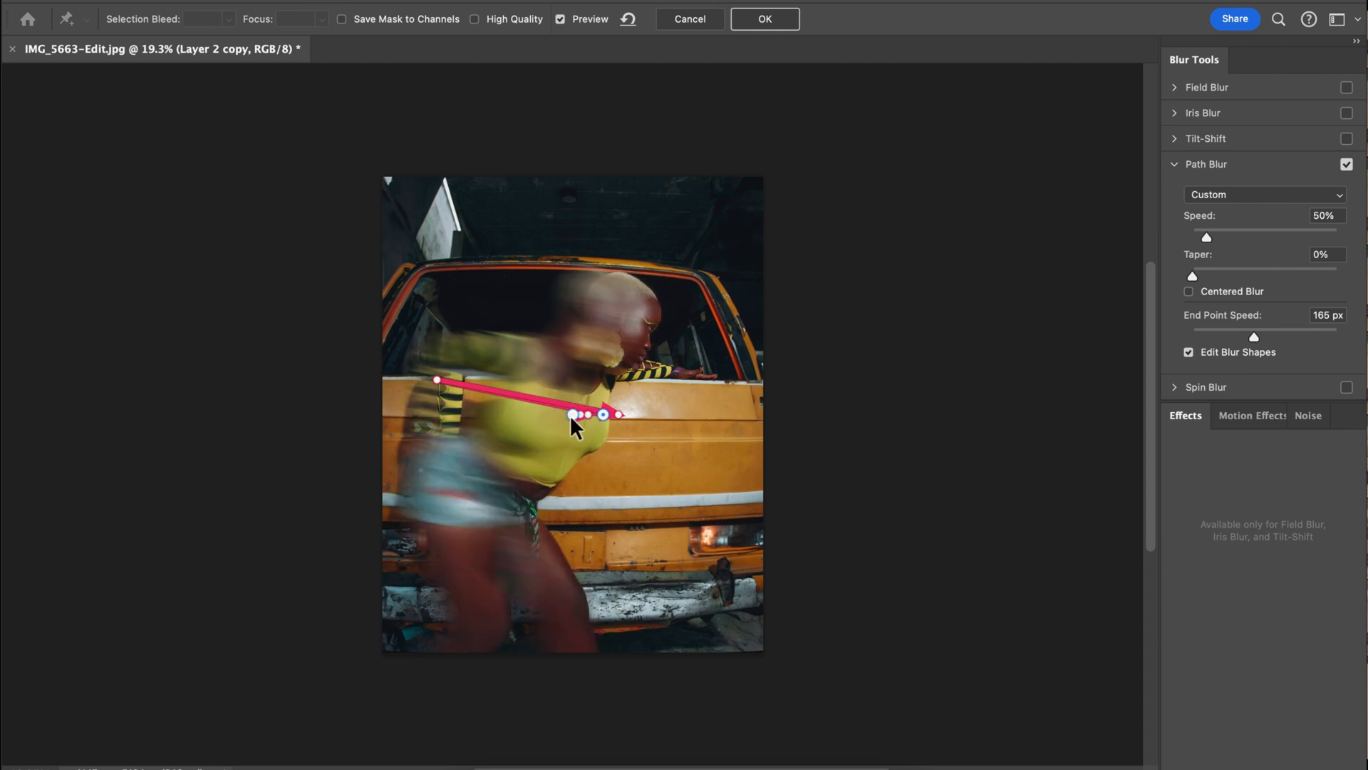
left_click_drag(570, 413, 402, 316)
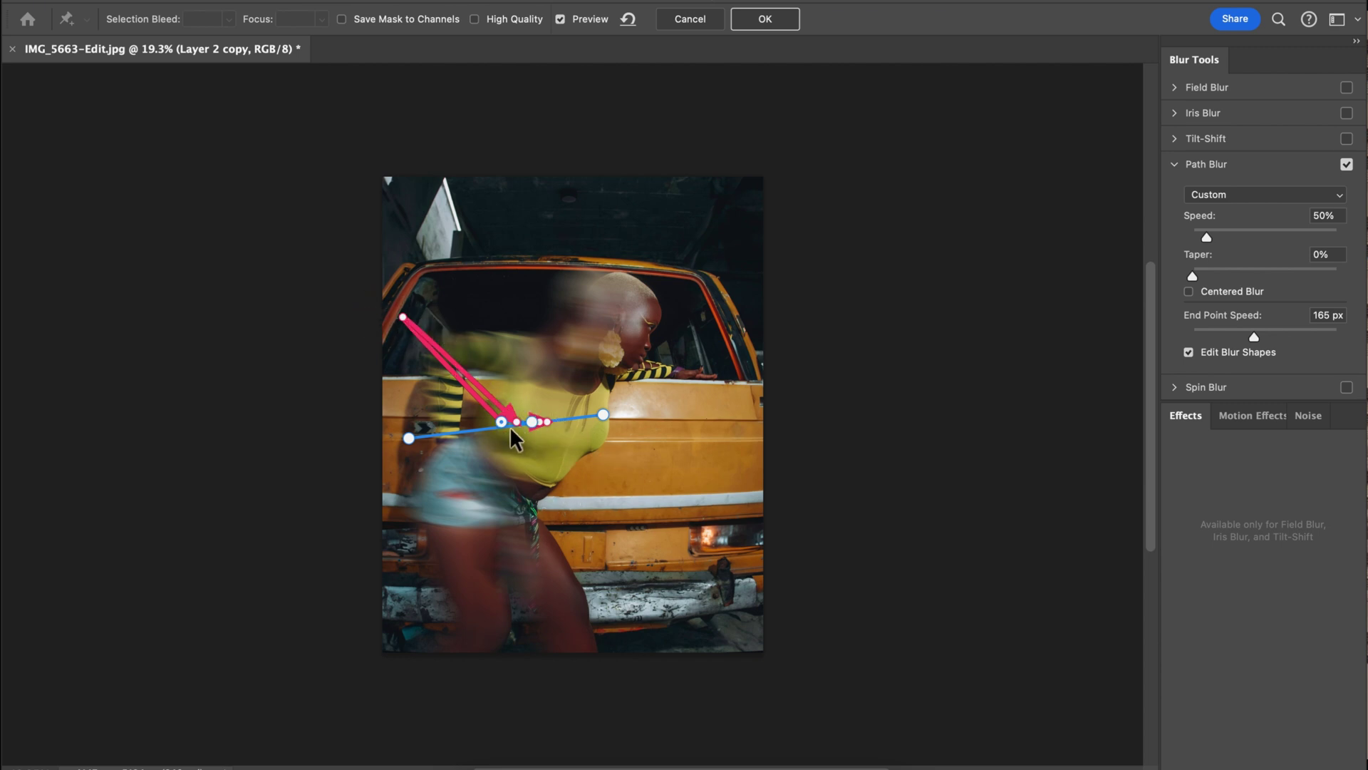
left_click_drag(501, 422, 410, 434)
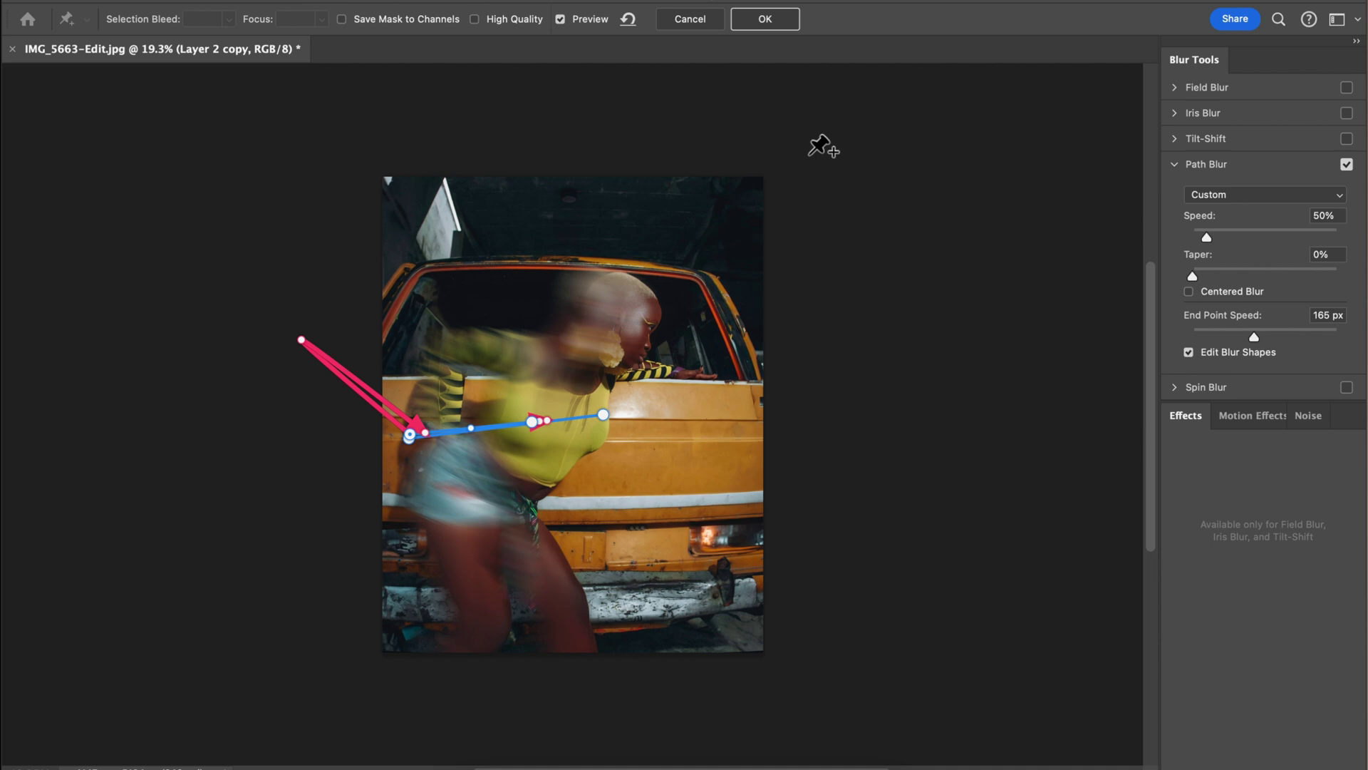